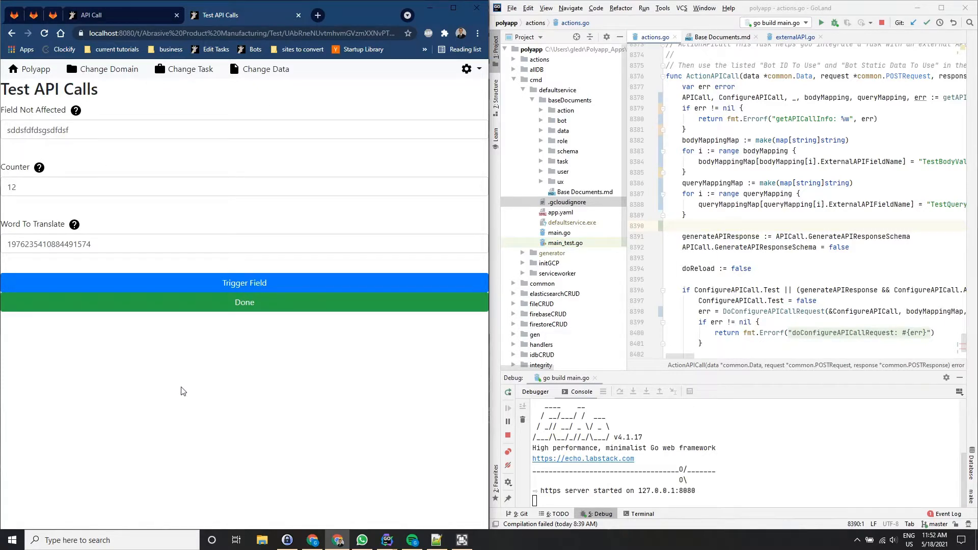
Examine the Field Not Affected, Counter and Word To Translate fields on the Test API Calls page.
click(111, 133)
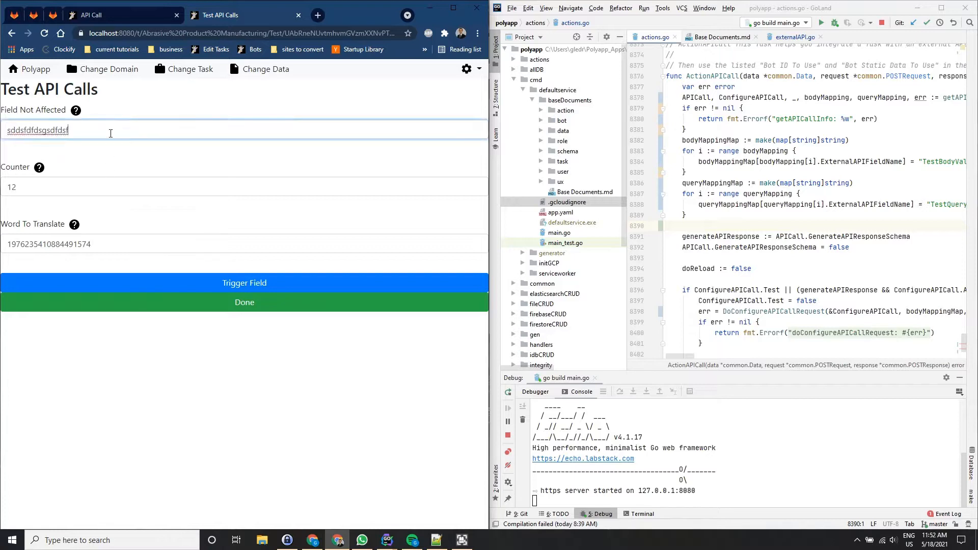
click(99, 191)
click(106, 237)
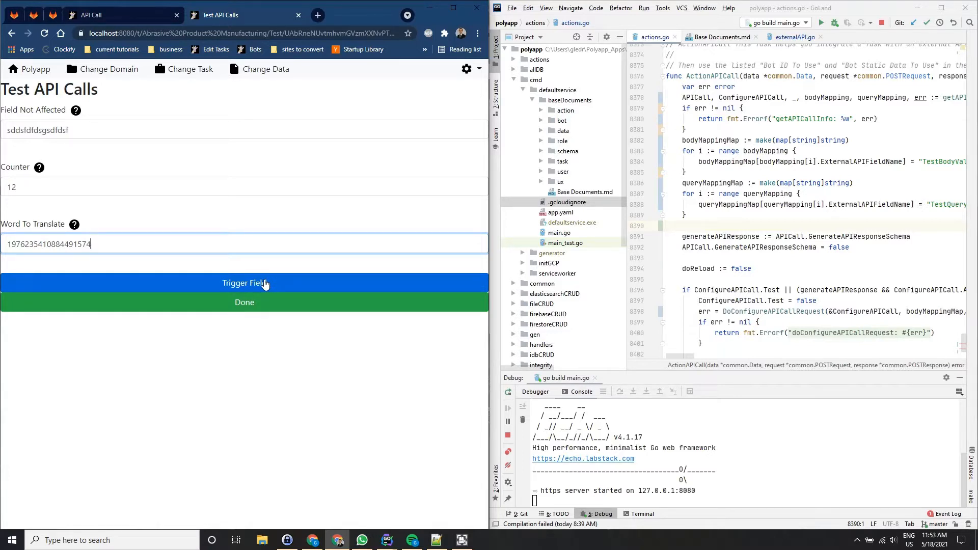
click(115, 219)
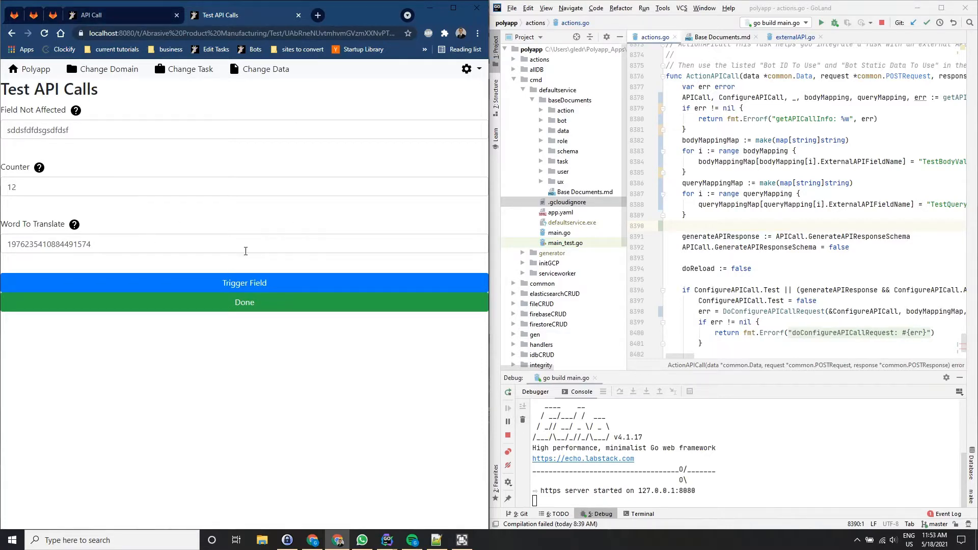
Review the API Call page's bot settings and its query, body and response mappings, with the Configure API Call section collapsed.
click(120, 11)
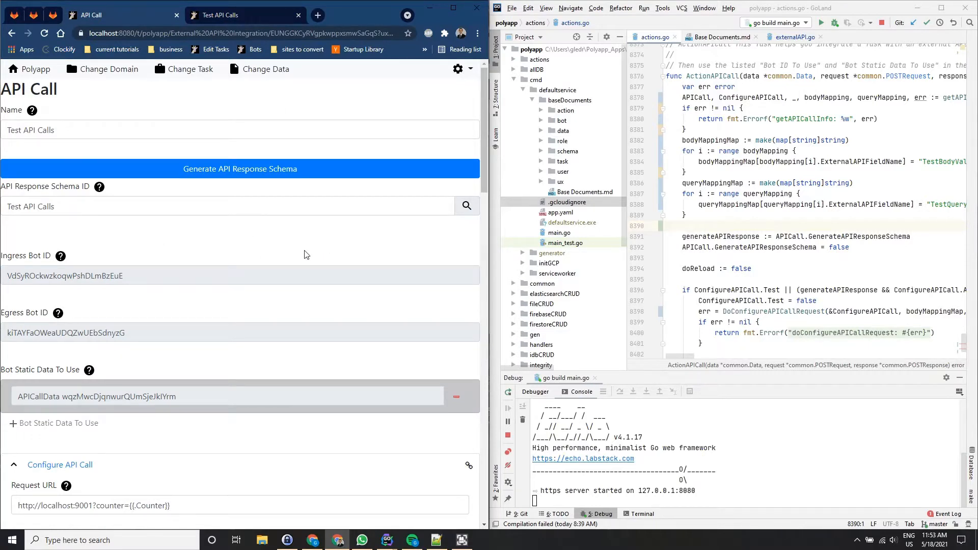
scroll(301, 237, down, 1)
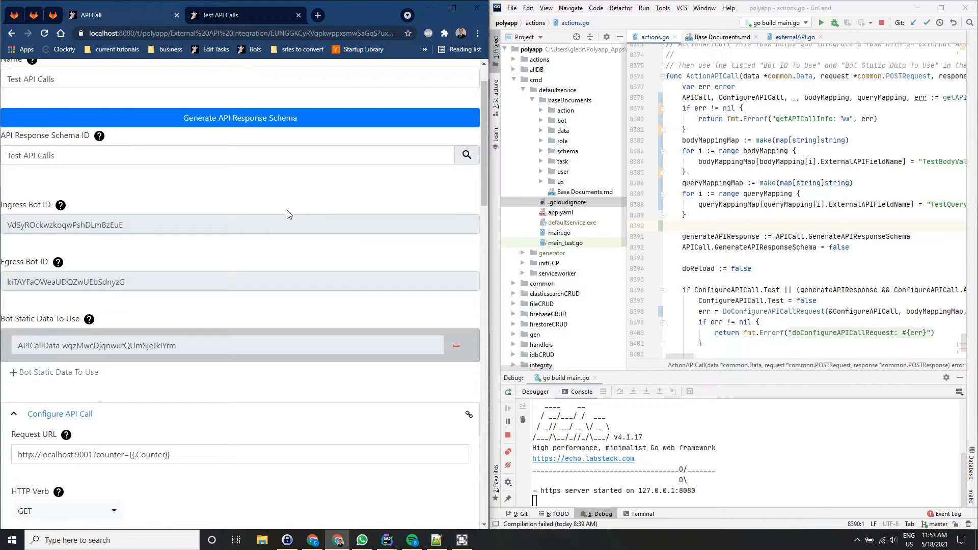
scroll(288, 214, down, 4)
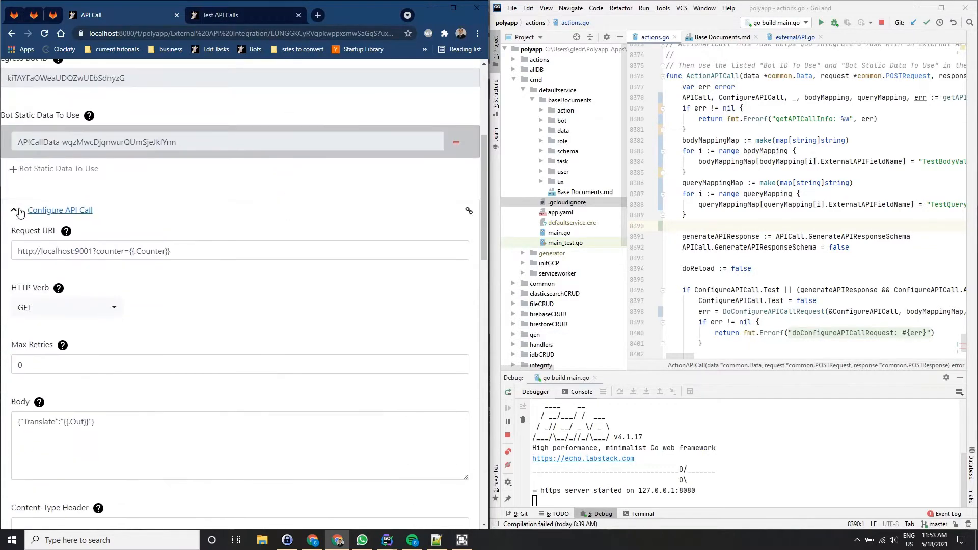
click(15, 211)
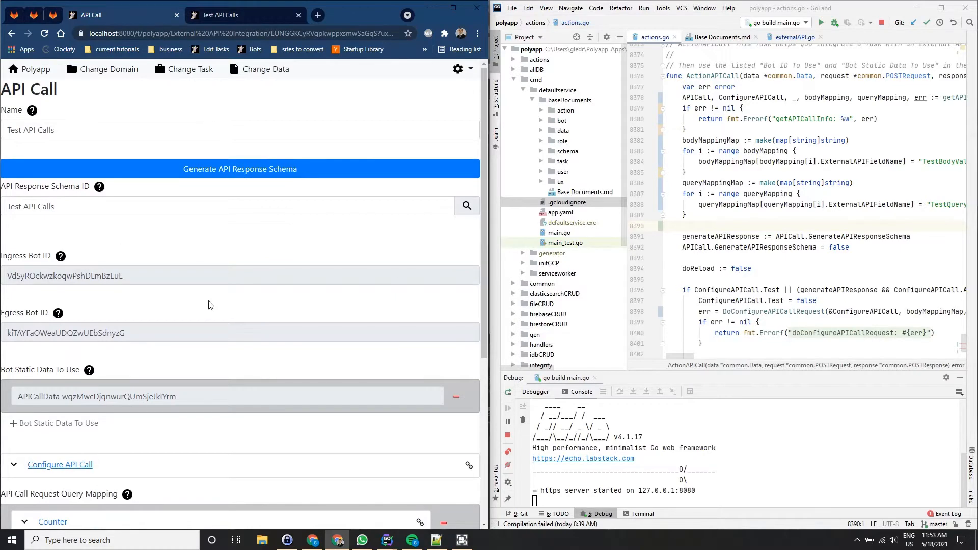
scroll(208, 305, down, 2)
scroll(207, 308, down, 3)
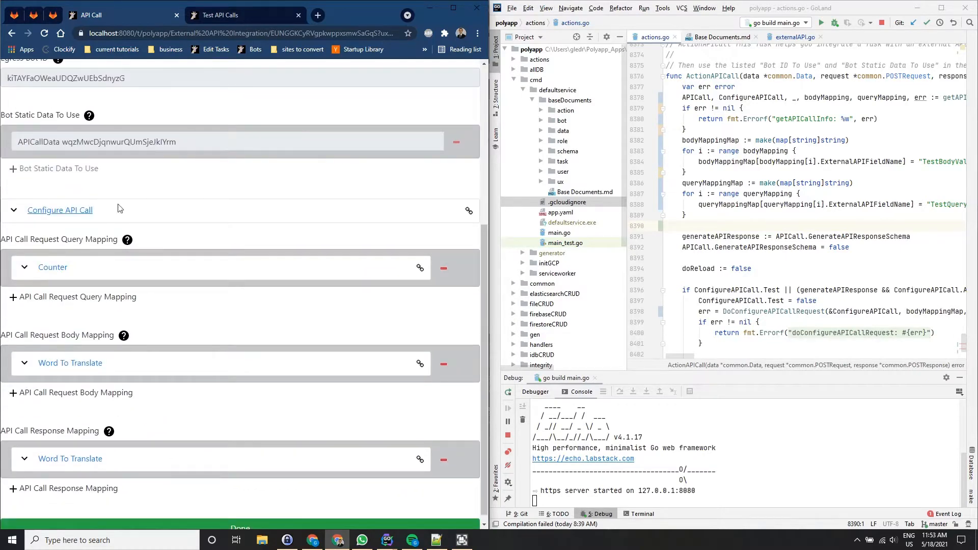
click(85, 220)
scroll(78, 285, down, 4)
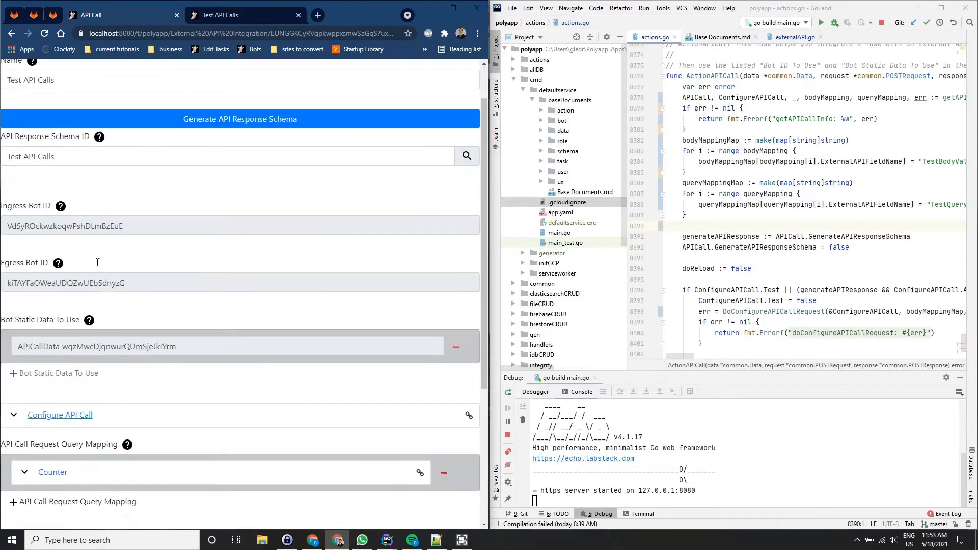
Expand the Configure API Call section and examine its request URL, body and header settings.
click(80, 264)
scroll(80, 266, down, 3)
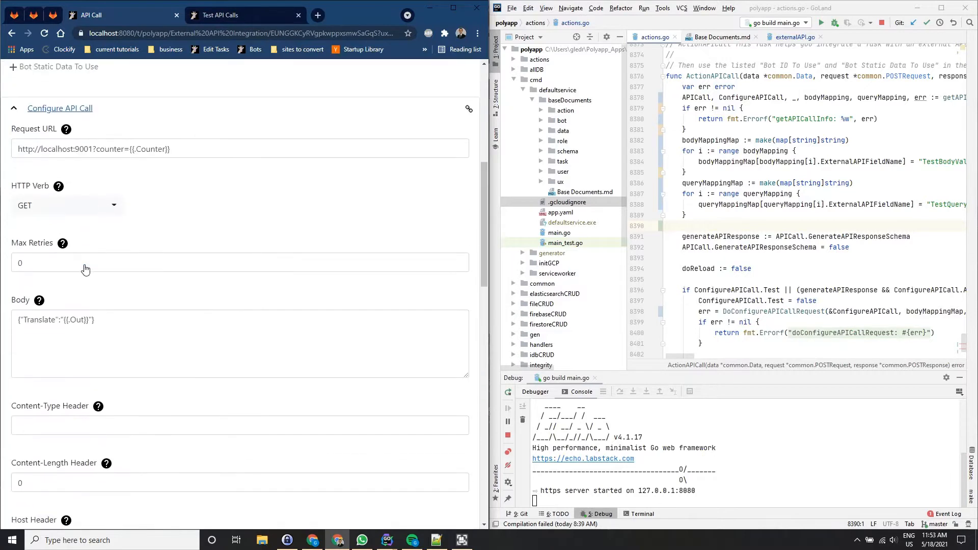
click(150, 148)
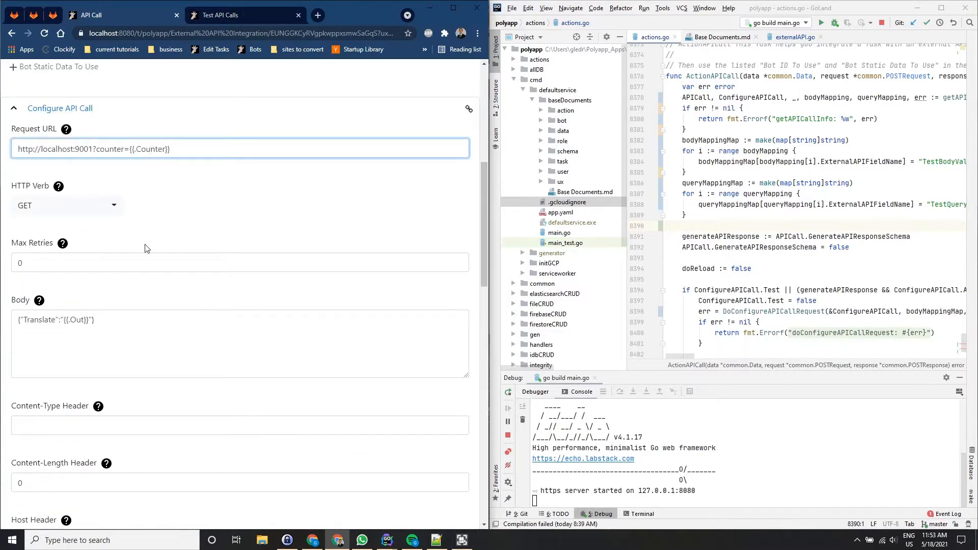
scroll(146, 248, down, 1)
click(127, 265)
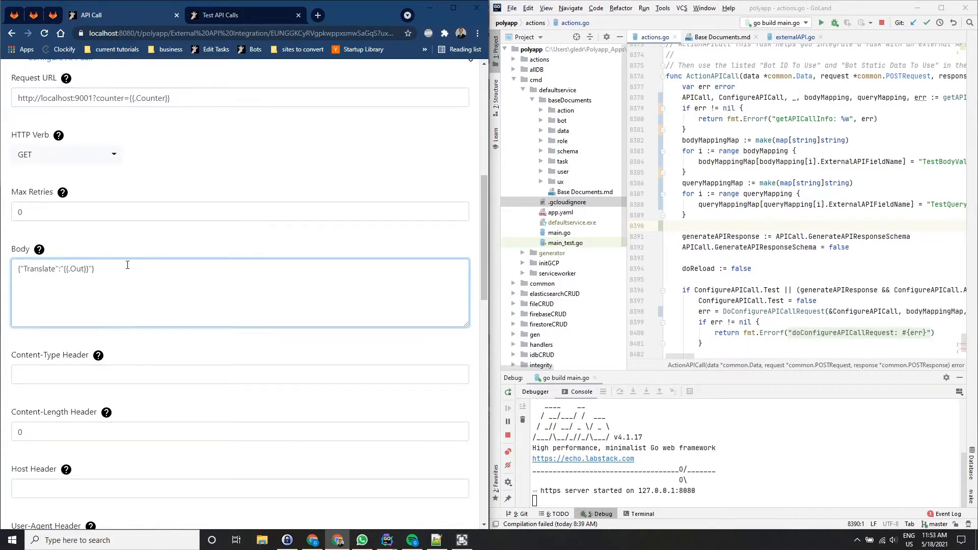
scroll(104, 179, down, 8)
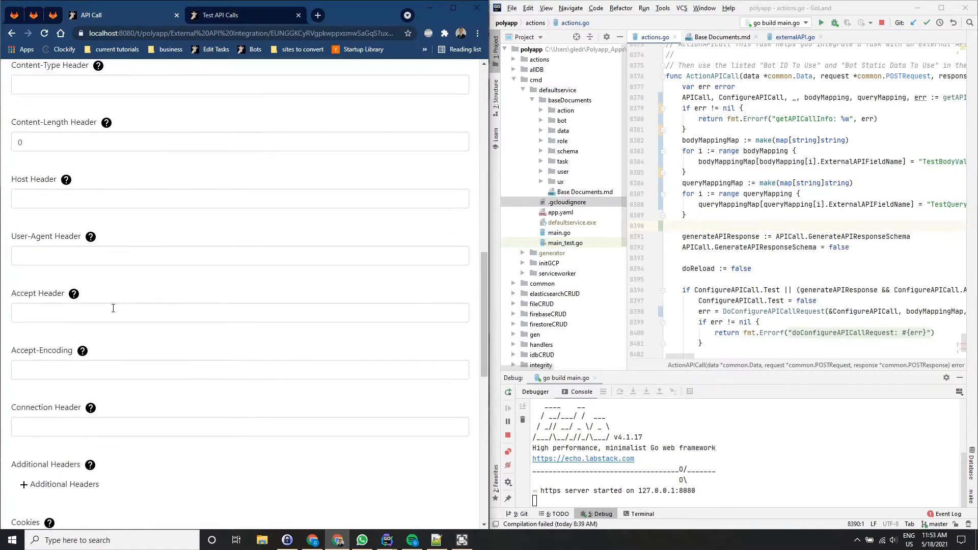
scroll(116, 266, down, 2)
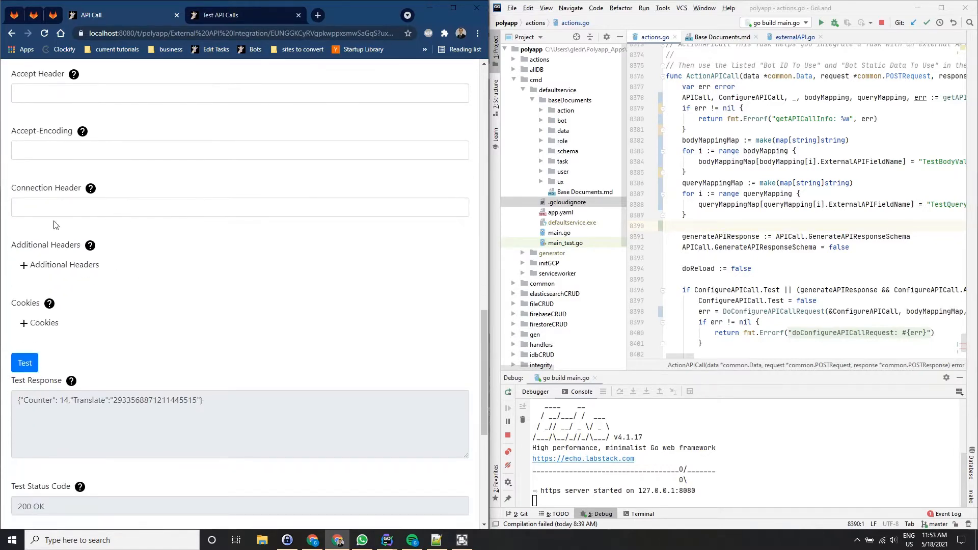
Run the API call test and inspect its test response and status code in the reopened Configure API Call section.
click(25, 364)
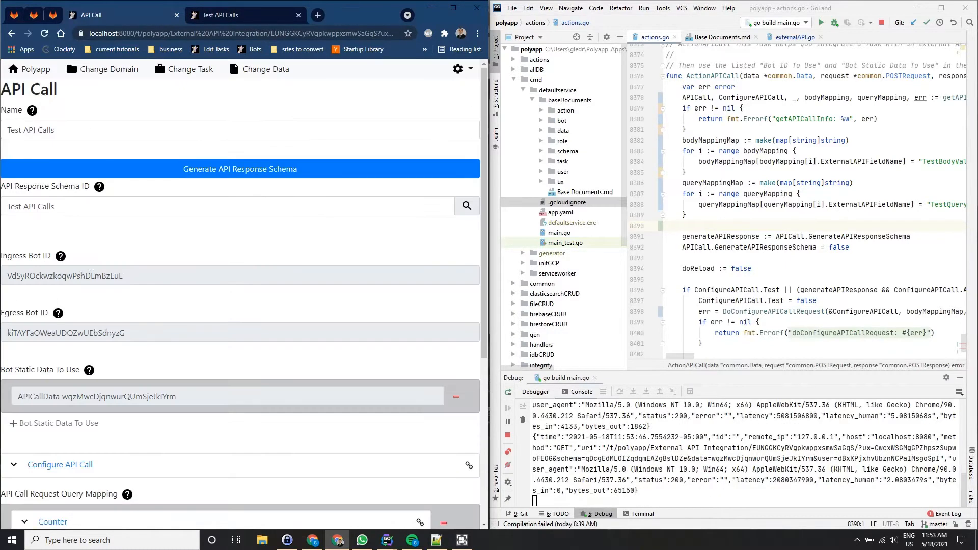
click(75, 203)
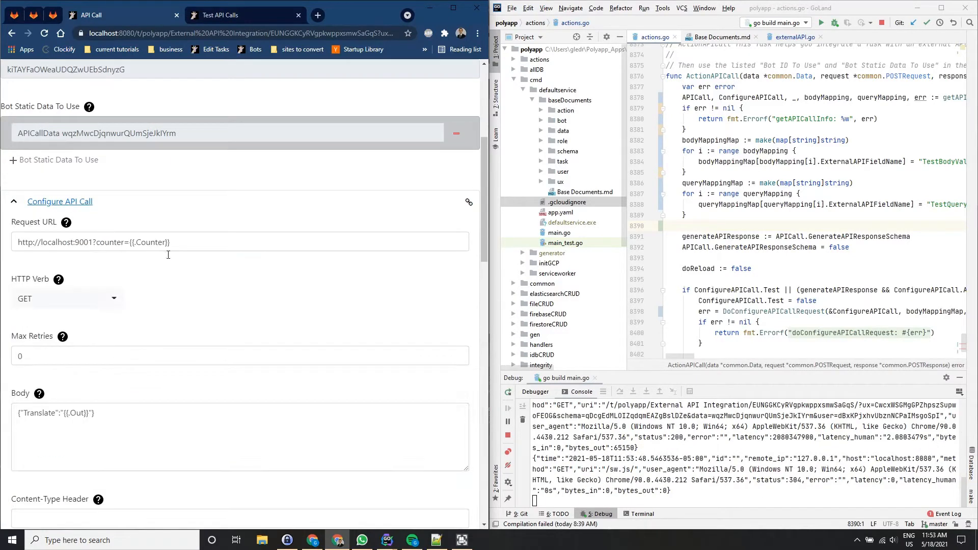
click(225, 20)
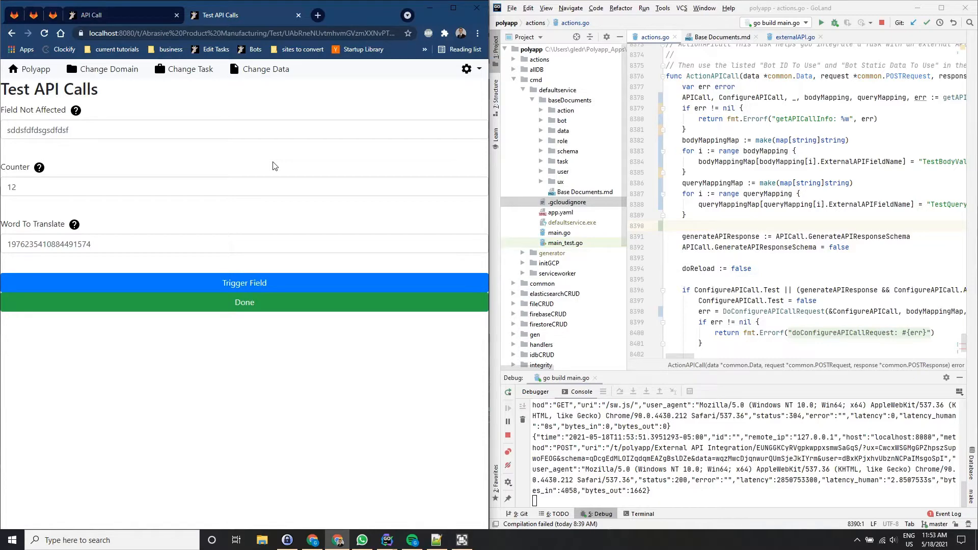
click(151, 15)
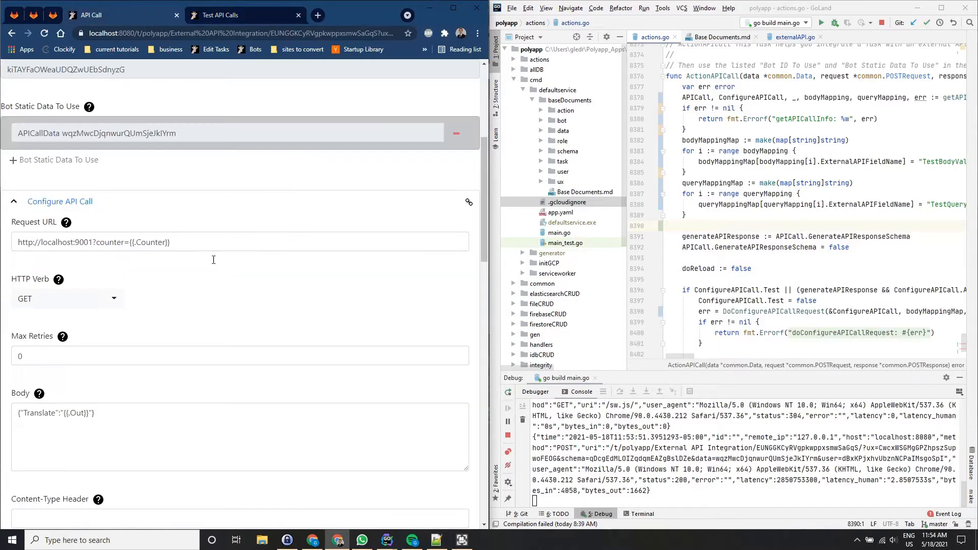
scroll(256, 345, down, 3)
scroll(256, 345, down, 3)
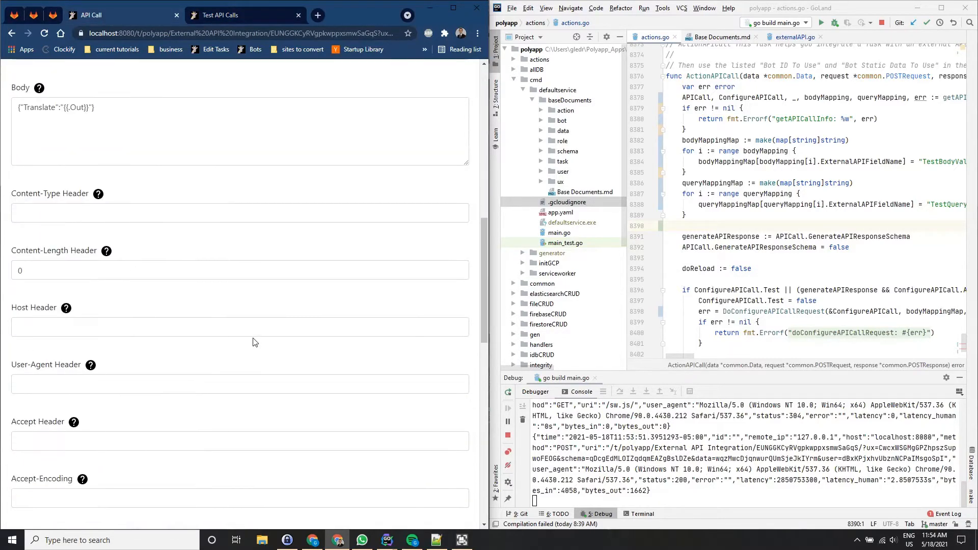
scroll(292, 159, down, 12)
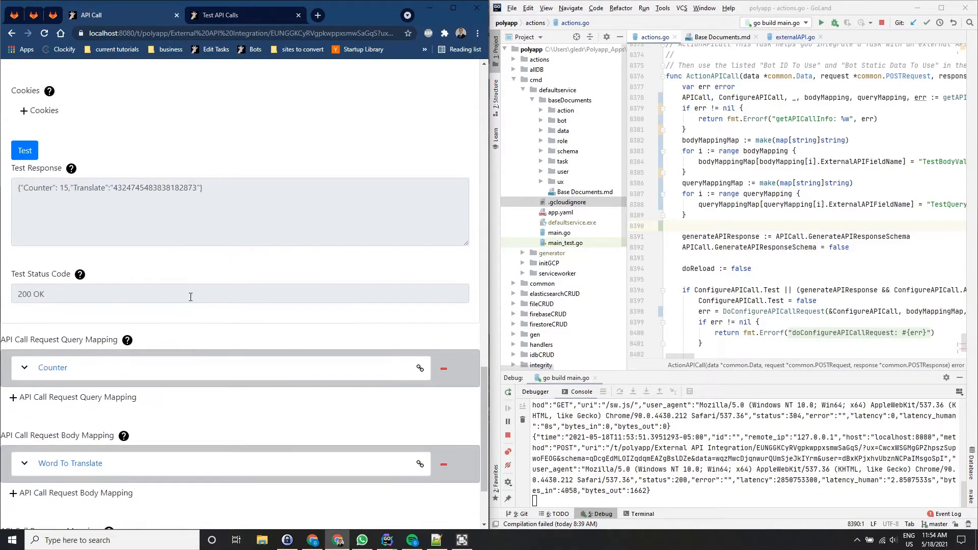
scroll(192, 295, up, 1)
click(216, 258)
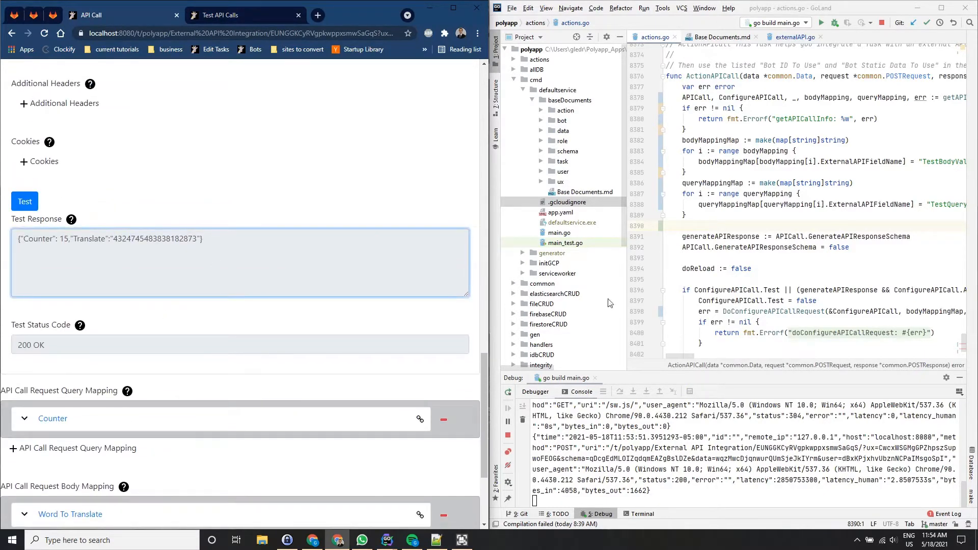
Switch to the testAPICall project in GoLand and examine the logged requests and the response line of the handler in main.go.
mouse_move(388, 540)
click(387, 474)
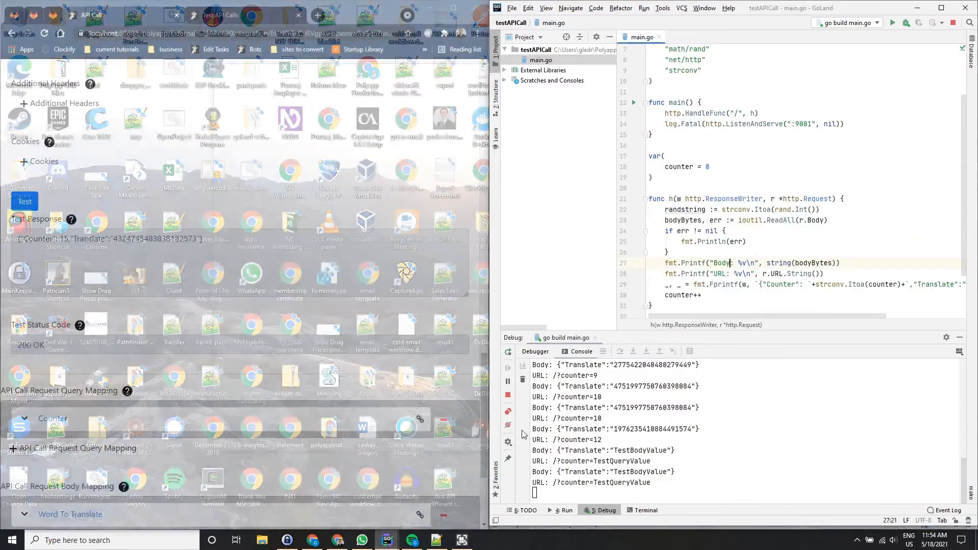
scroll(765, 250, down, 1)
click(766, 253)
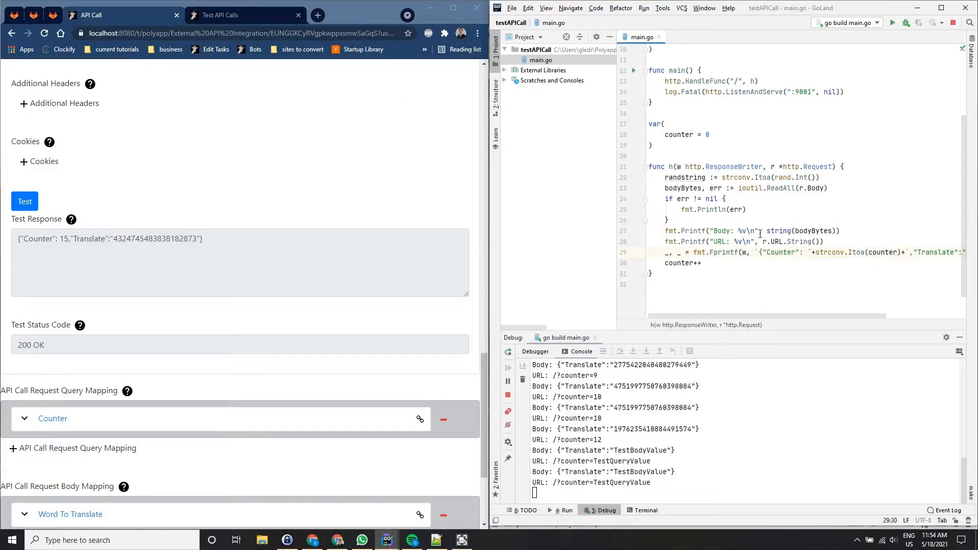
click(700, 469)
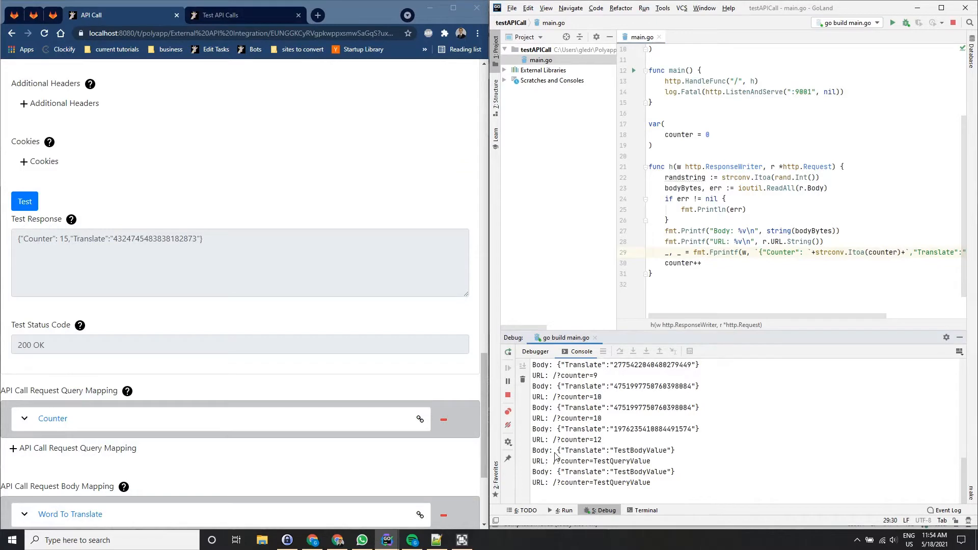
click(860, 244)
click(856, 251)
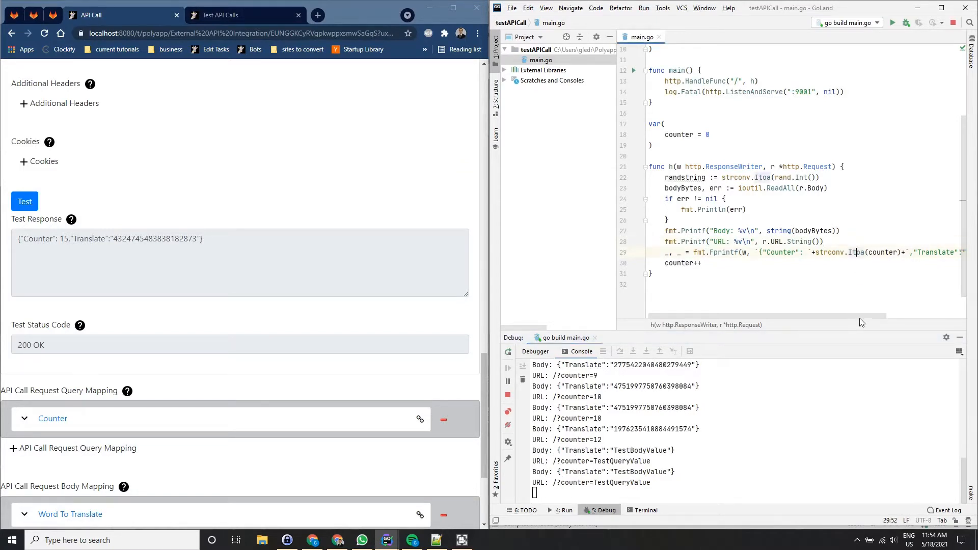
drag(860, 316, 921, 303)
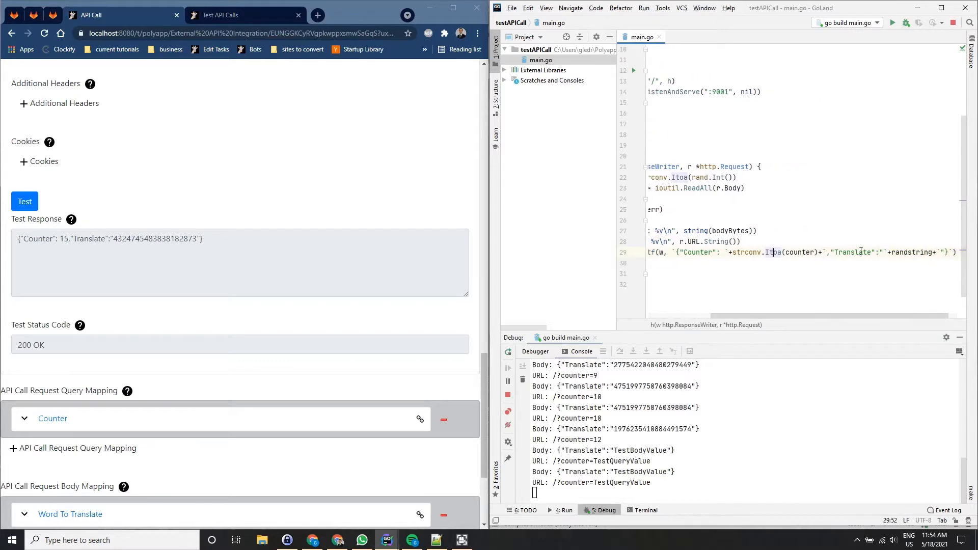
Compare the randstring and counter variables in the handler's response line with the Translate and Counter values in the Test Response.
double_click(908, 254)
double_click(167, 239)
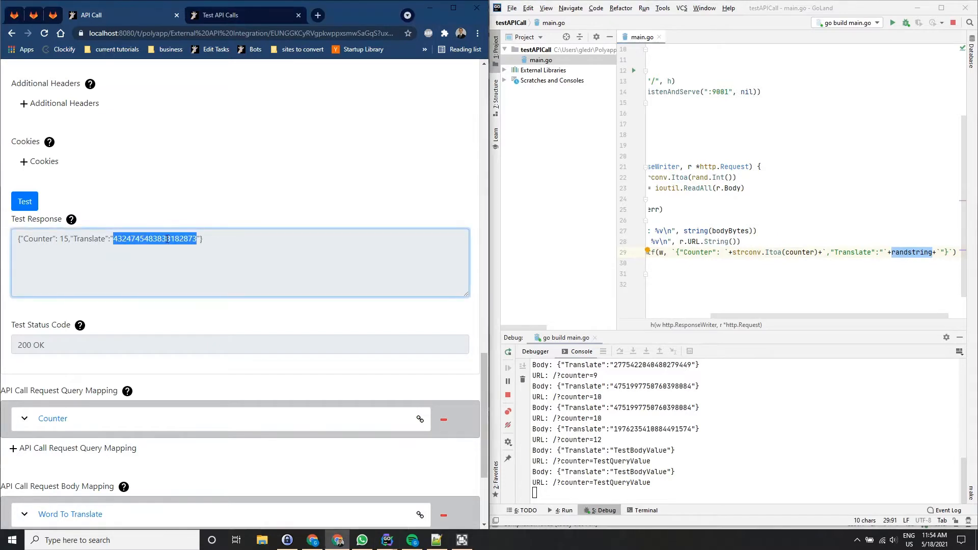
double_click(799, 252)
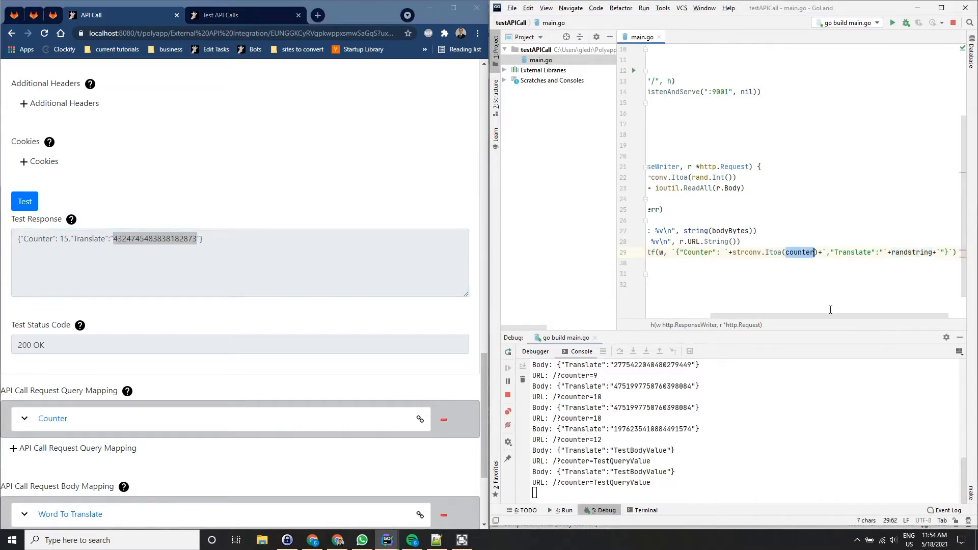
drag(832, 316, 754, 320)
click(268, 239)
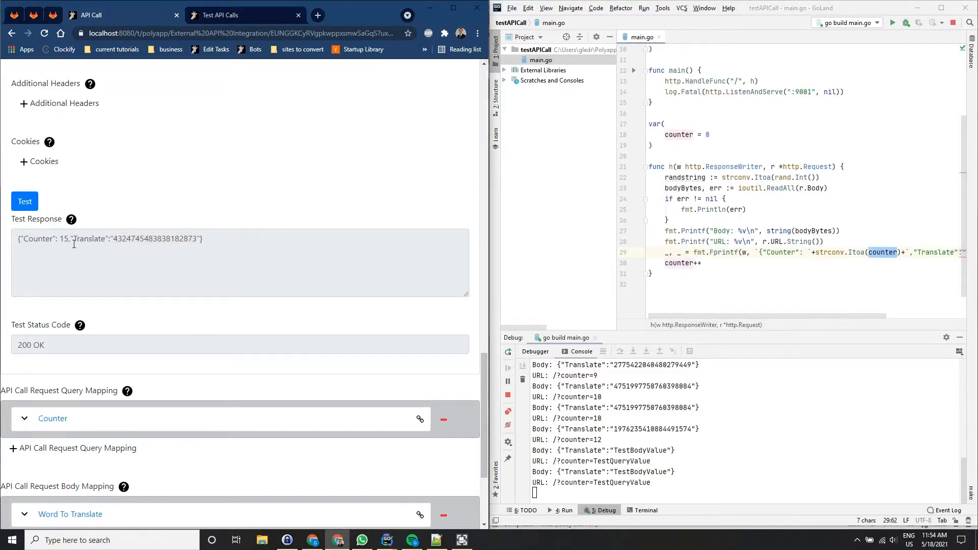
Run the API call test again and check the server's console log and the Counter value in the Test Response.
click(25, 202)
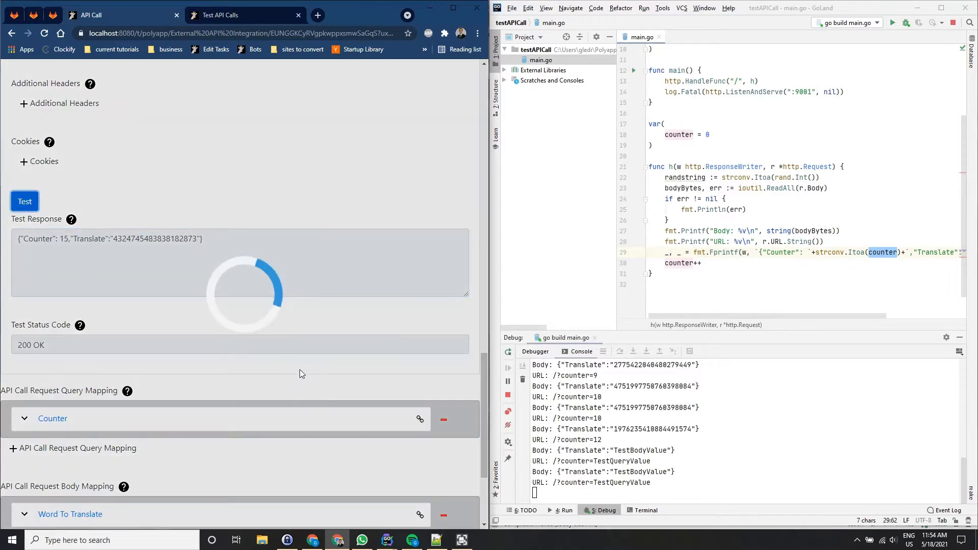
click(645, 486)
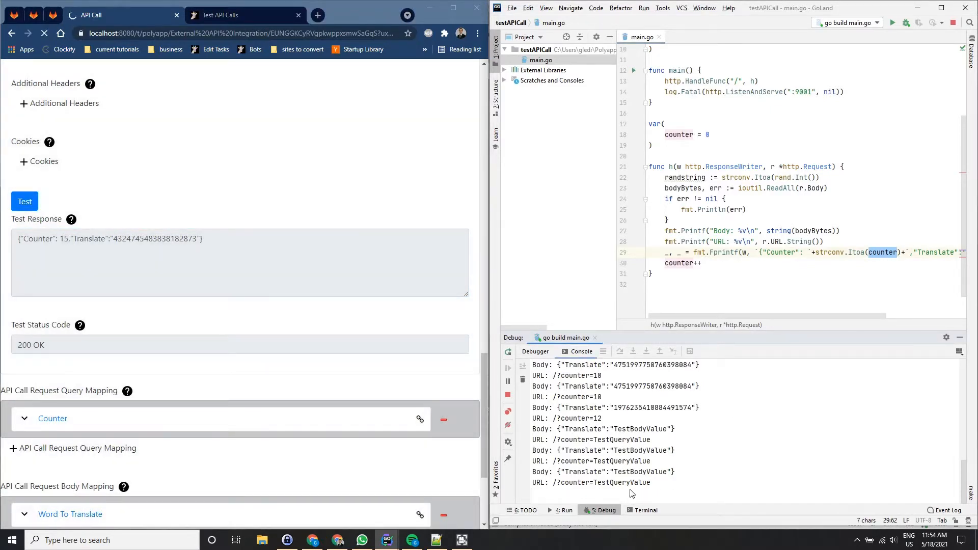
scroll(295, 322, down, 6)
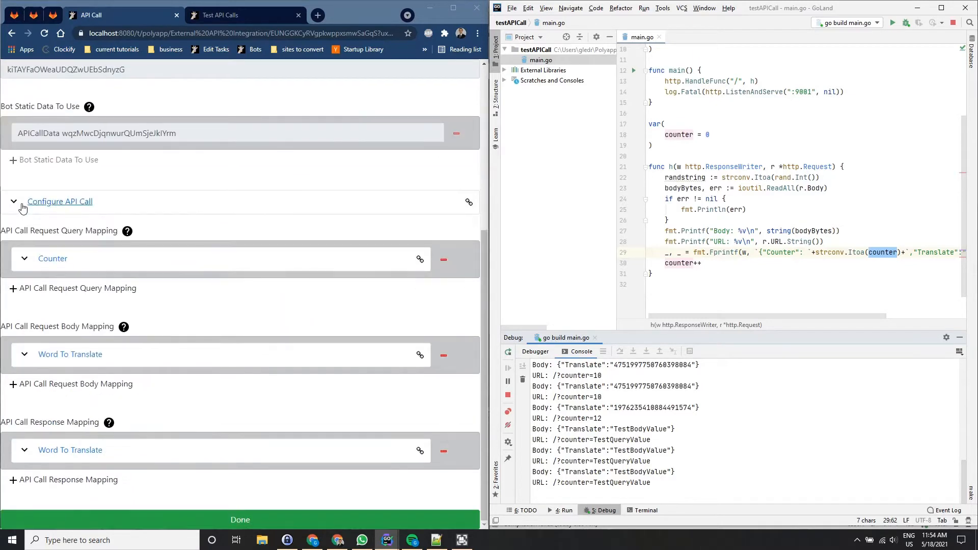
click(32, 202)
scroll(143, 316, down, 10)
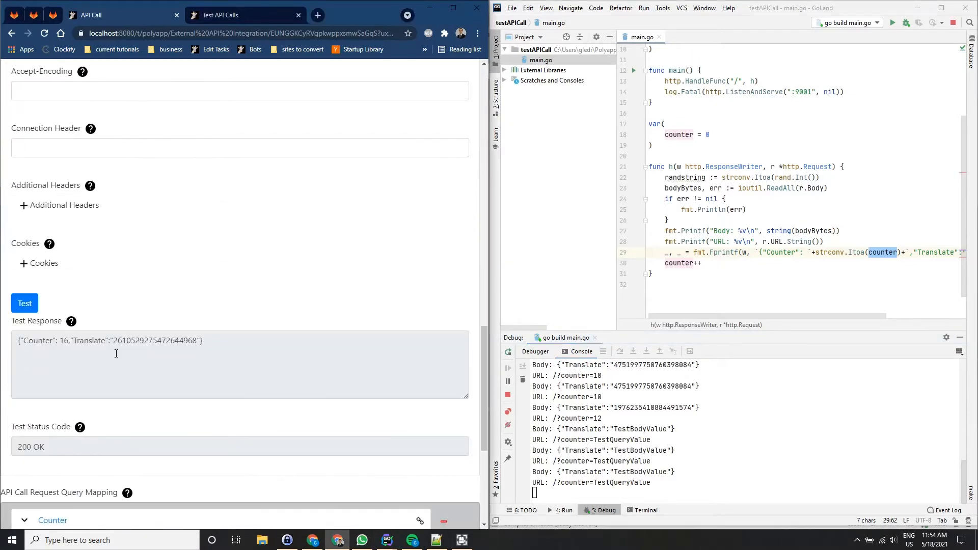
click(67, 338)
drag(64, 341, 60, 340)
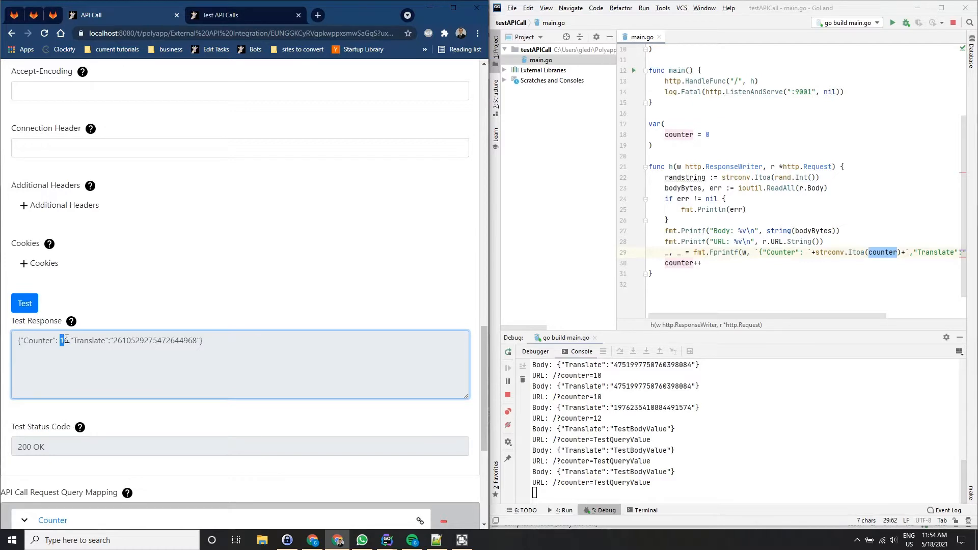
click(148, 301)
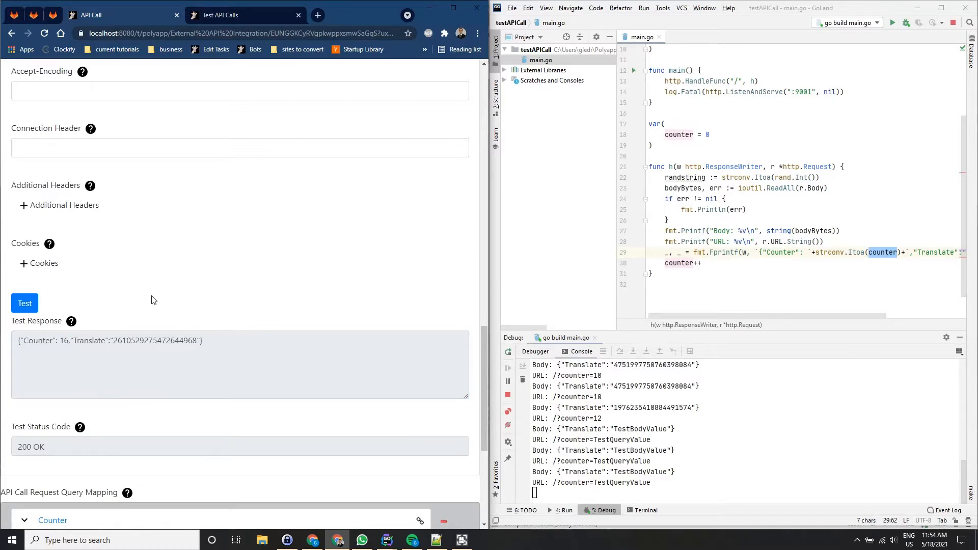
Check the fields of the Test API Calls form and return to the beginning of the API Call task.
scroll(297, 275, up, 15)
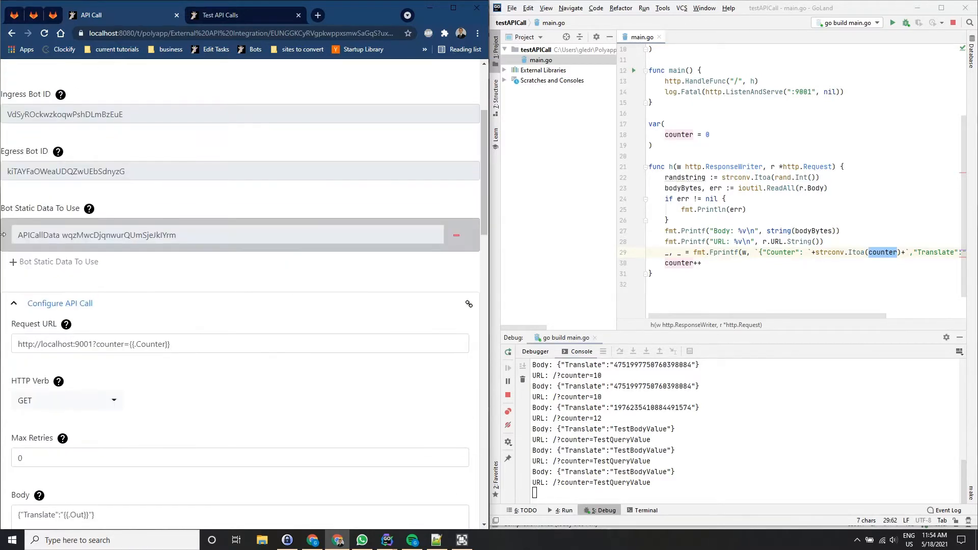
click(257, 14)
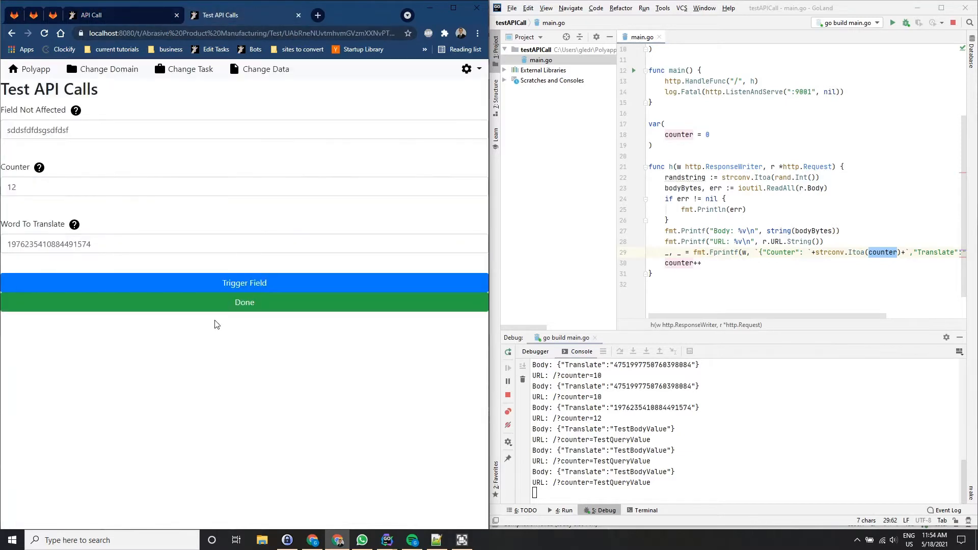
click(157, 7)
scroll(24, 115, up, 3)
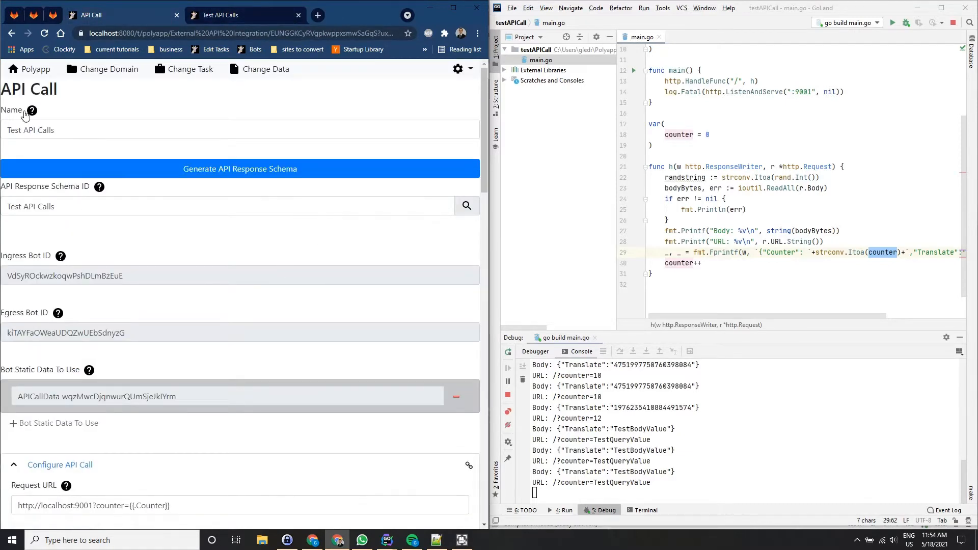
Examine the Request URL, HTTP Verb and Body settings in the Configure API Call section.
scroll(342, 252, down, 4)
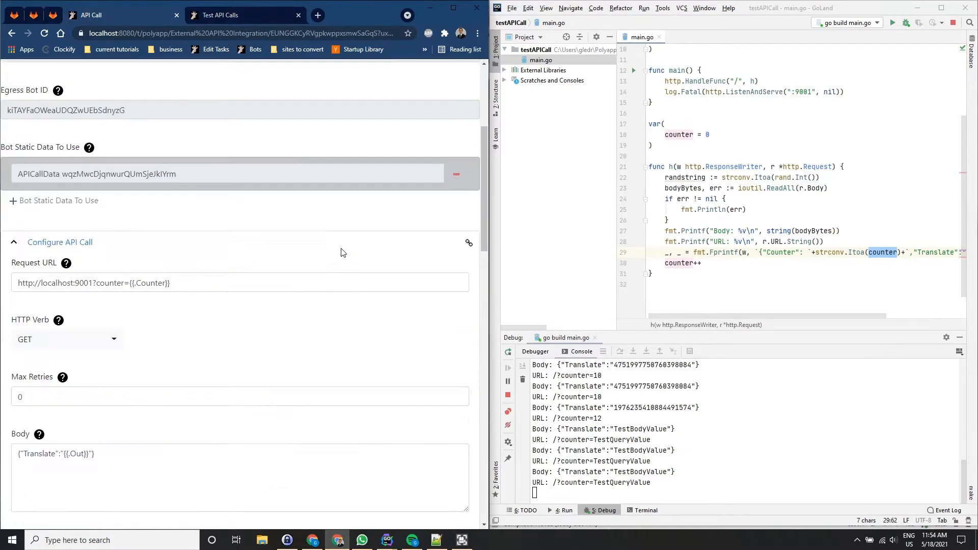
scroll(314, 259, down, 3)
scroll(315, 261, up, 3)
click(237, 257)
scroll(238, 263, down, 1)
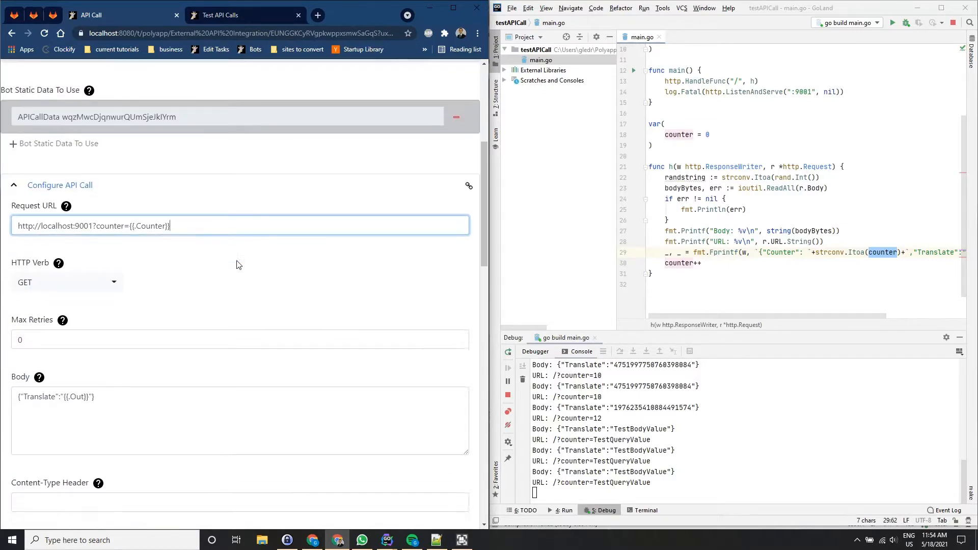
scroll(237, 264, down, 2)
double_click(57, 149)
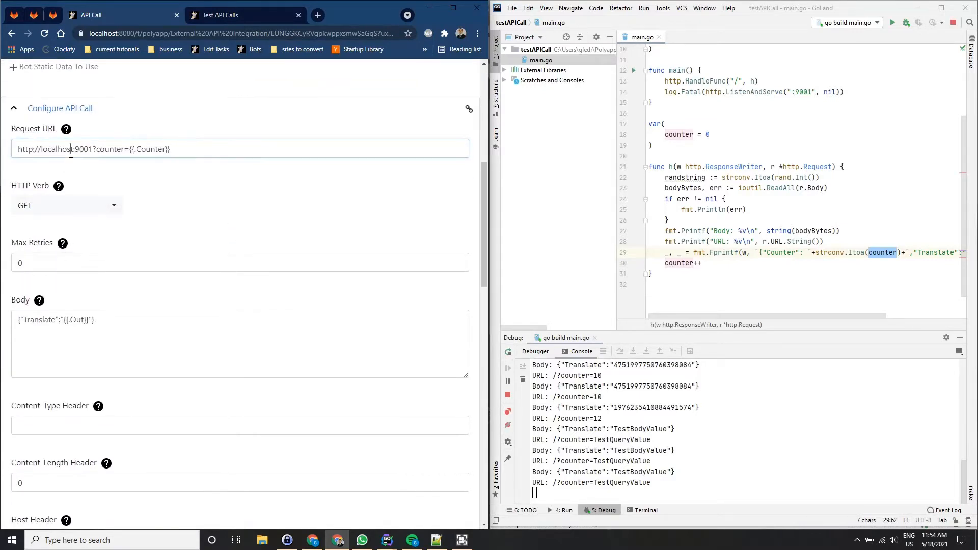
click(107, 312)
click(207, 297)
Highlight the Test Response text and look over the request query, request body and response mappings below it.
scroll(208, 297, down, 9)
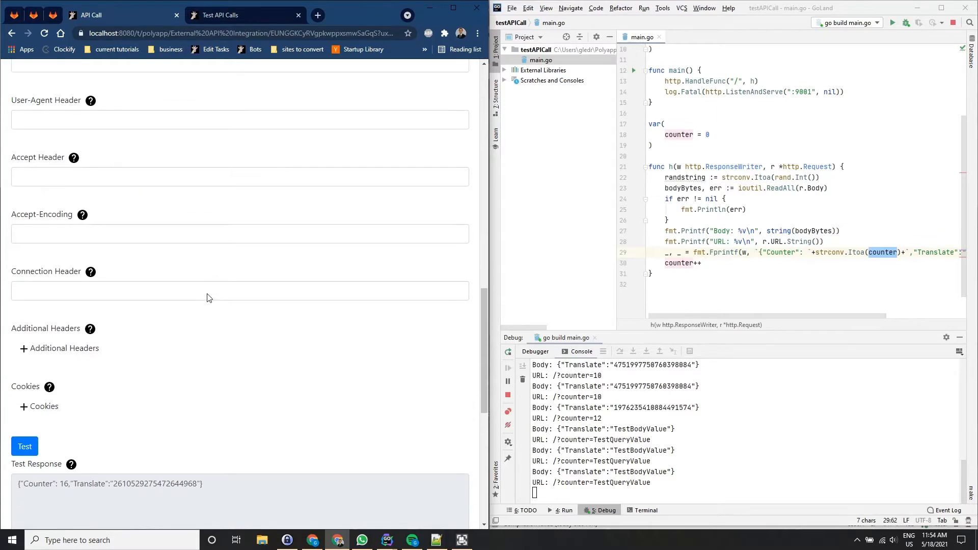
scroll(207, 297, down, 4)
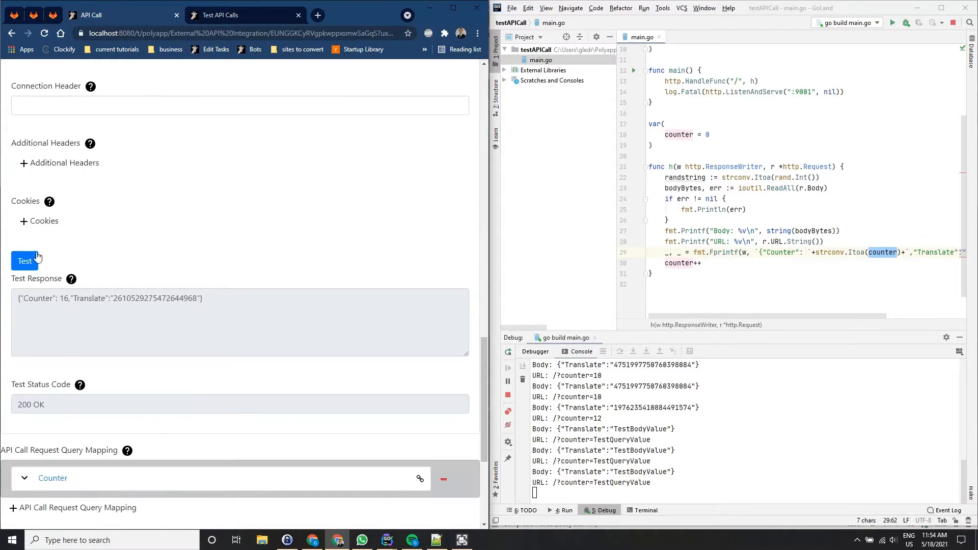
triple_click(84, 299)
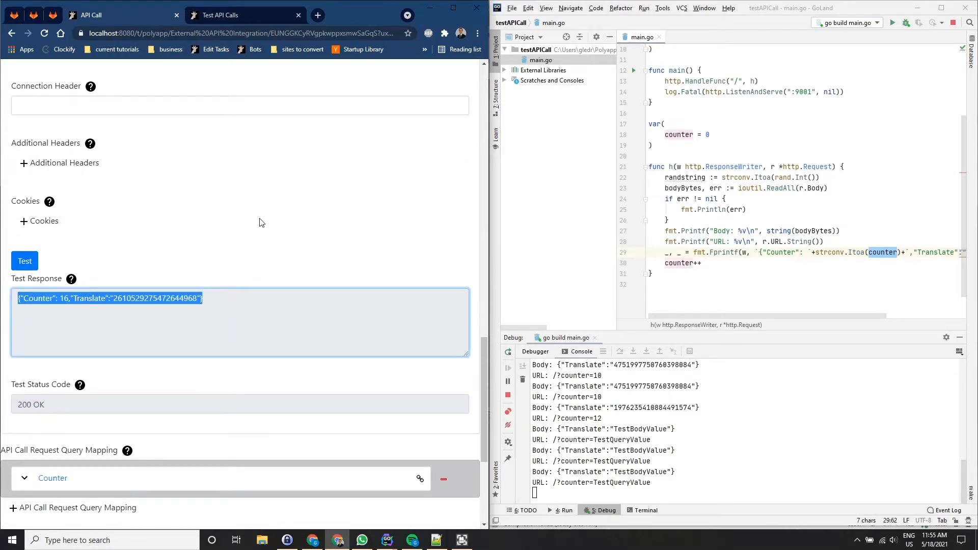
click(277, 212)
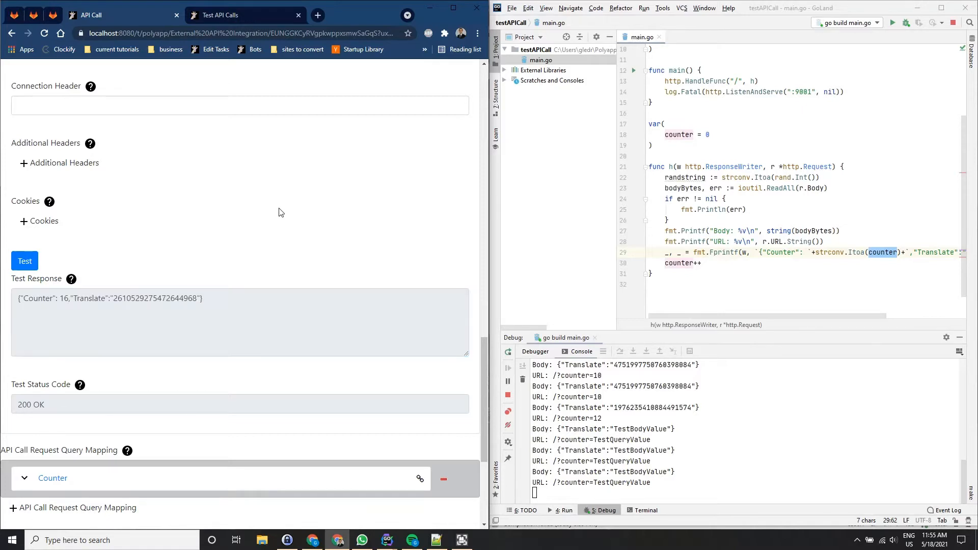
scroll(292, 214, down, 4)
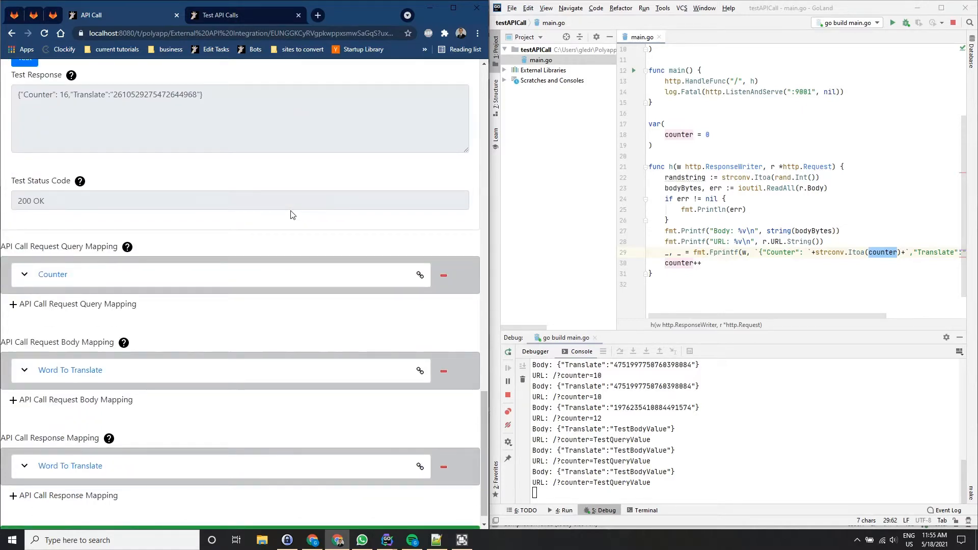
Open the Test API Calls task for editing from its Change Data page and go to its lists of triggered bots.
click(219, 15)
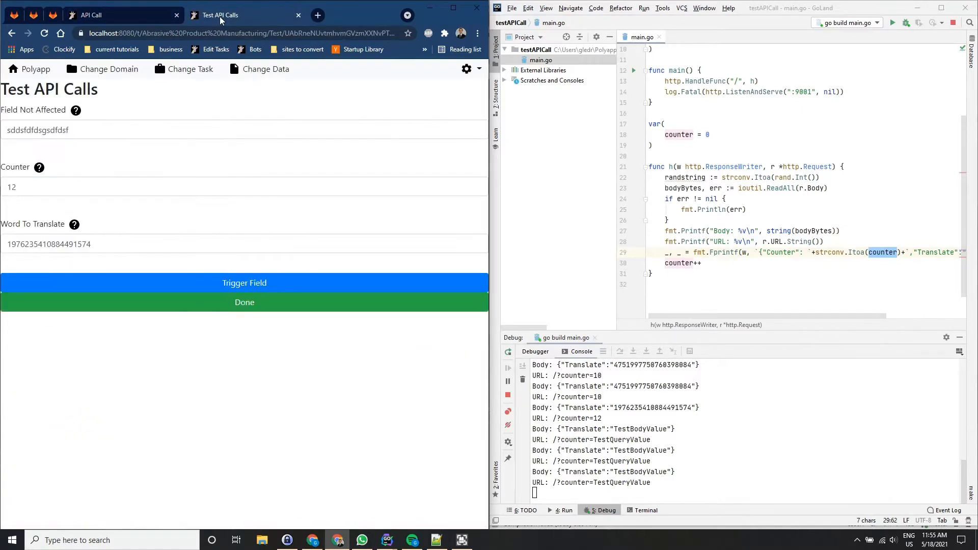
click(267, 69)
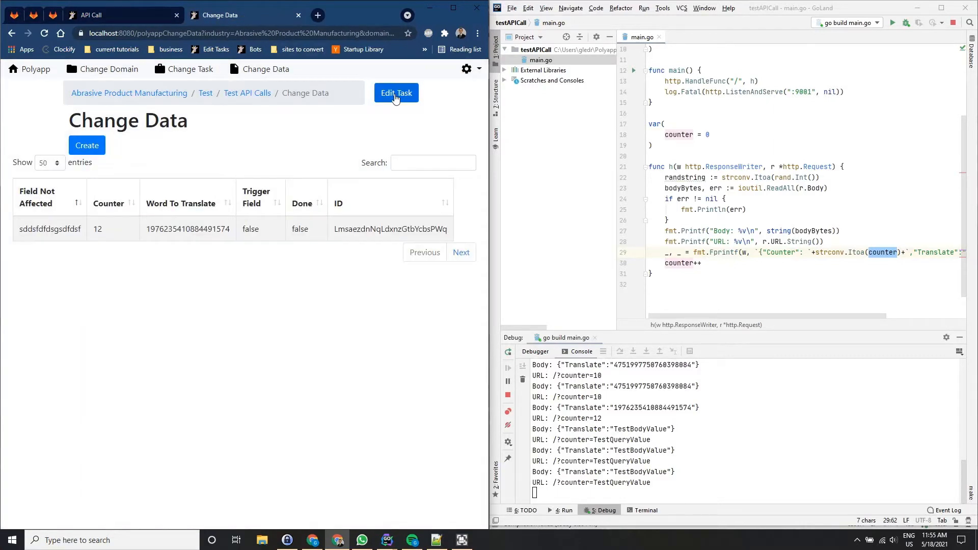
click(394, 94)
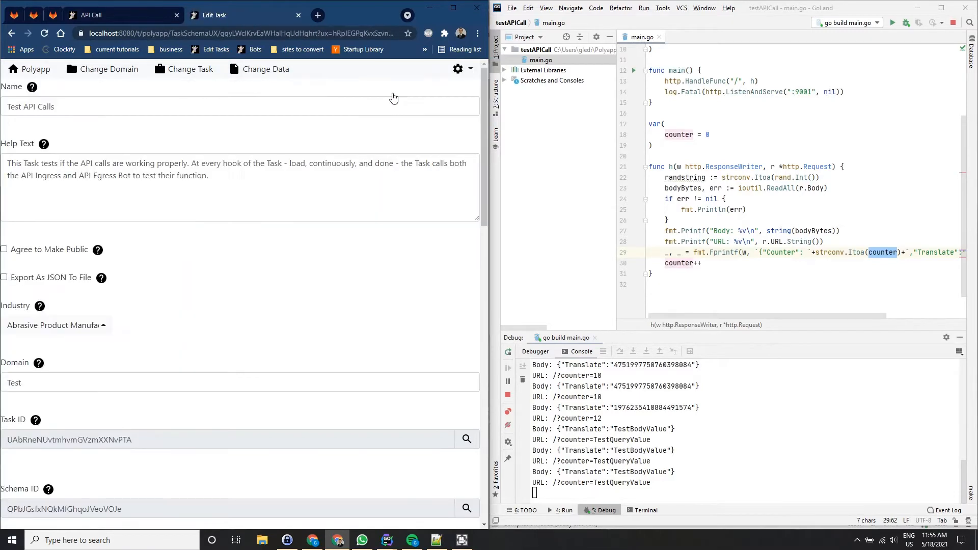
scroll(319, 263, down, 4)
scroll(316, 264, down, 7)
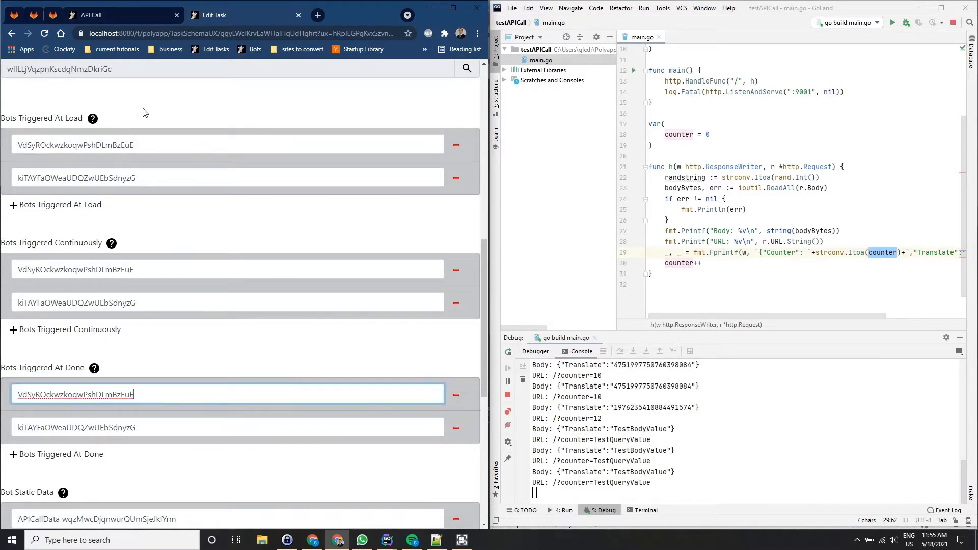
Examine the bot IDs listed under Bots Triggered At Load, Bots Triggered Continuously and Bots Triggered At Done.
click(166, 303)
click(157, 421)
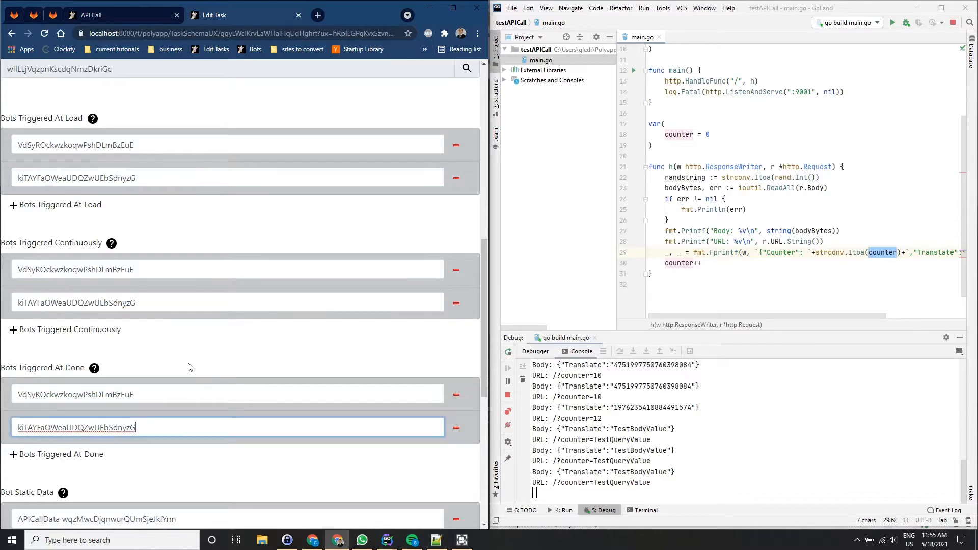
click(214, 361)
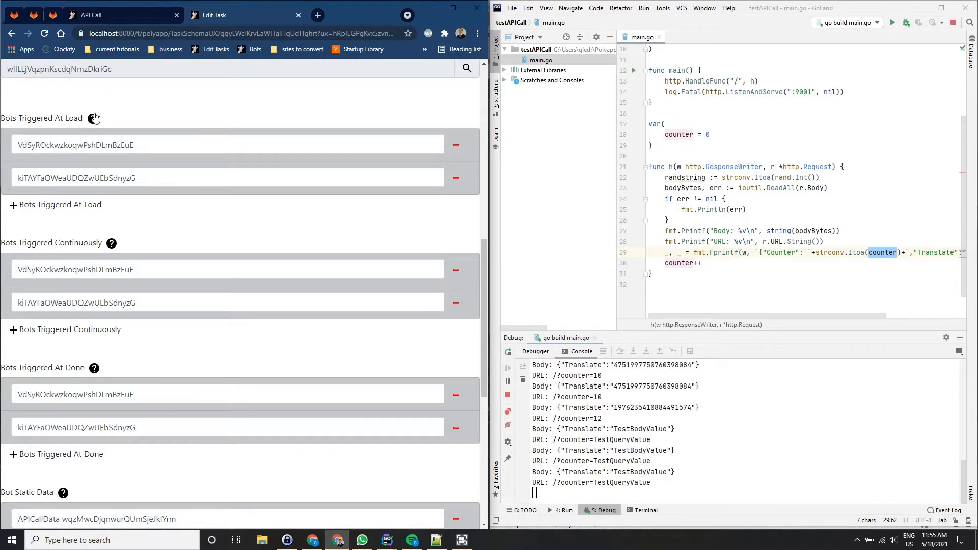
click(148, 145)
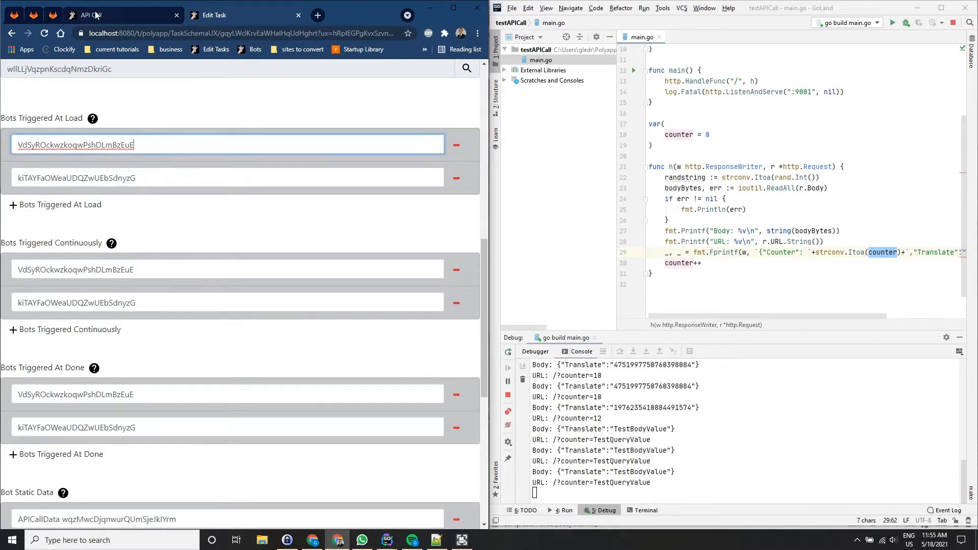
Return to the API Call task and collapse its Configure API Call section.
click(95, 16)
scroll(86, 233, up, 5)
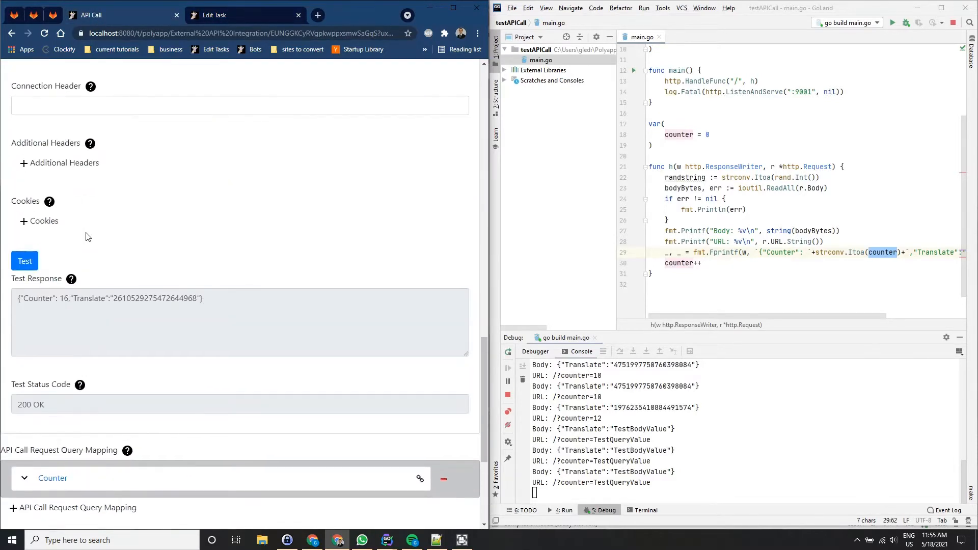
scroll(86, 236, up, 15)
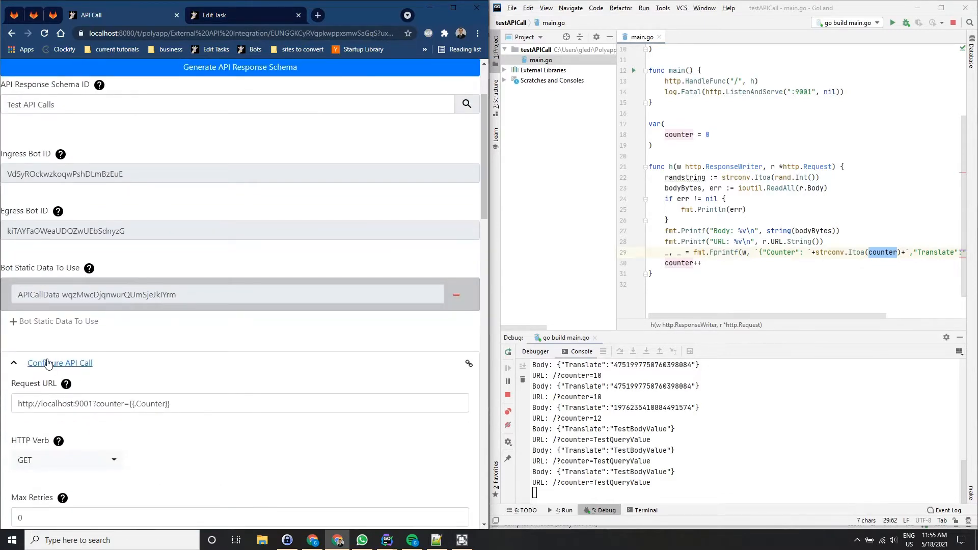
click(48, 363)
Highlight the Ingress Bot ID and Egress Bot ID values of the API Call task to identify the two bots.
double_click(117, 174)
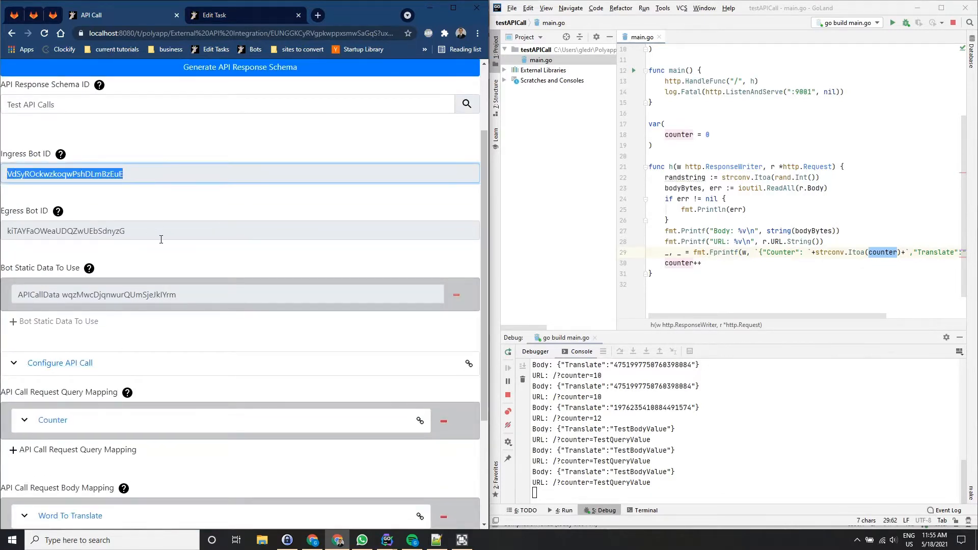
scroll(161, 240, up, 2)
click(204, 327)
click(225, 313)
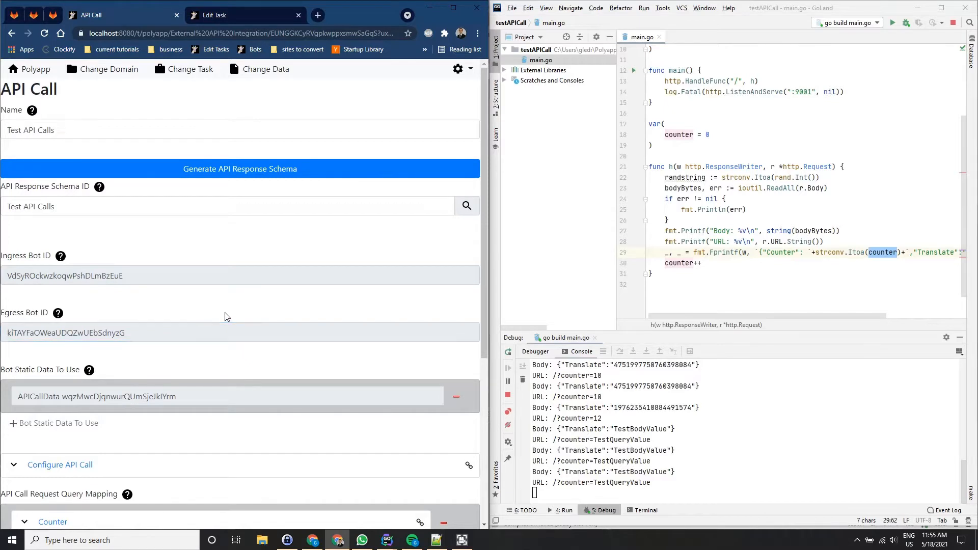
scroll(226, 316, down, 2)
double_click(121, 175)
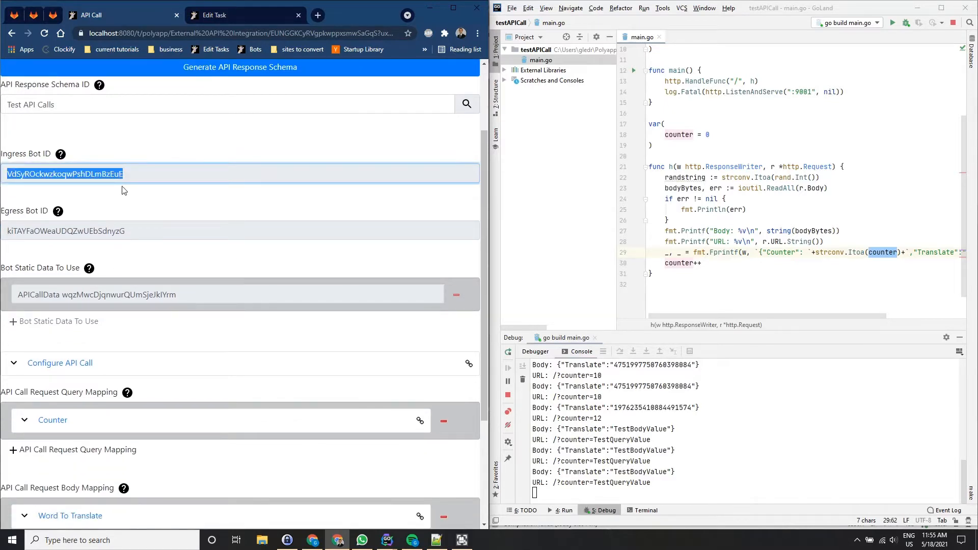
double_click(135, 232)
click(151, 209)
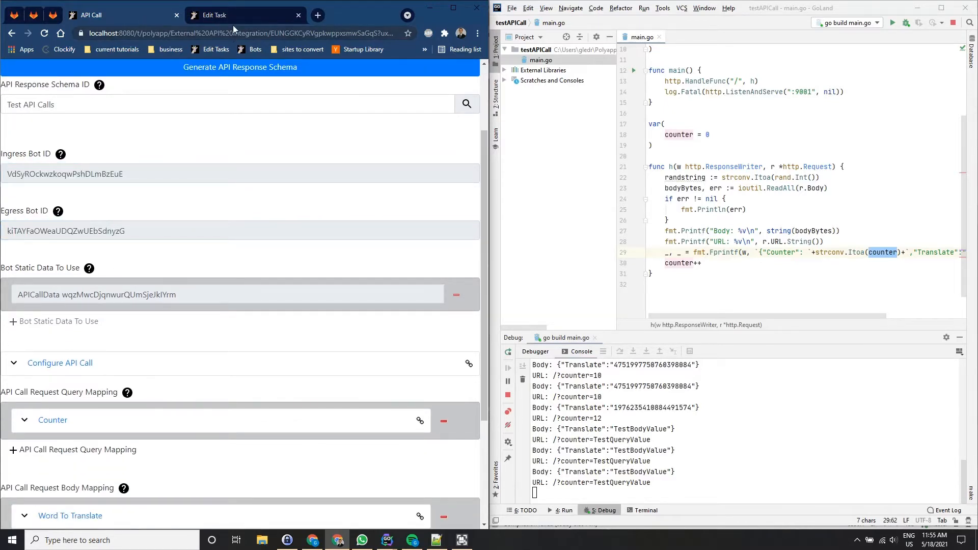
double_click(123, 175)
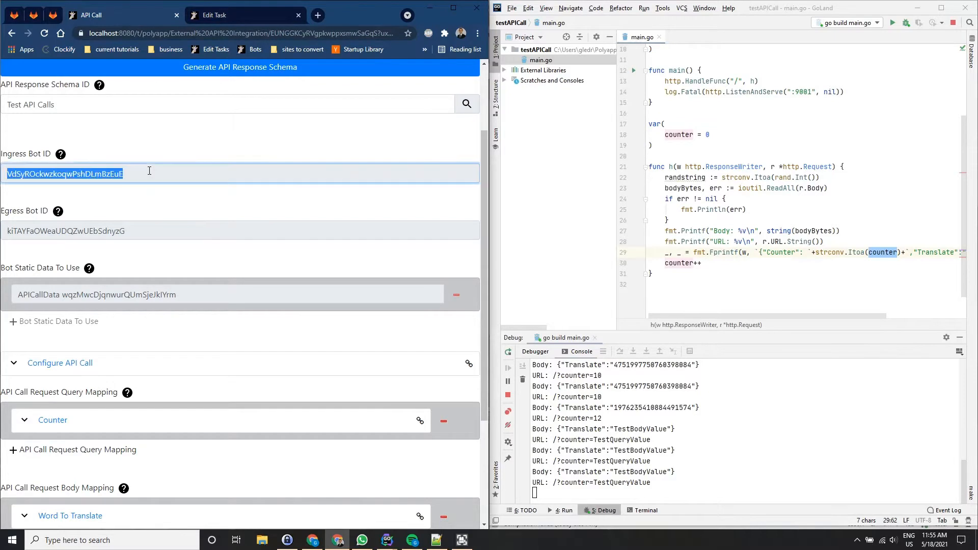
Compare the first bot under Bots Triggered Continuously in Edit Task with the Ingress Bot ID of the API Call task.
click(245, 16)
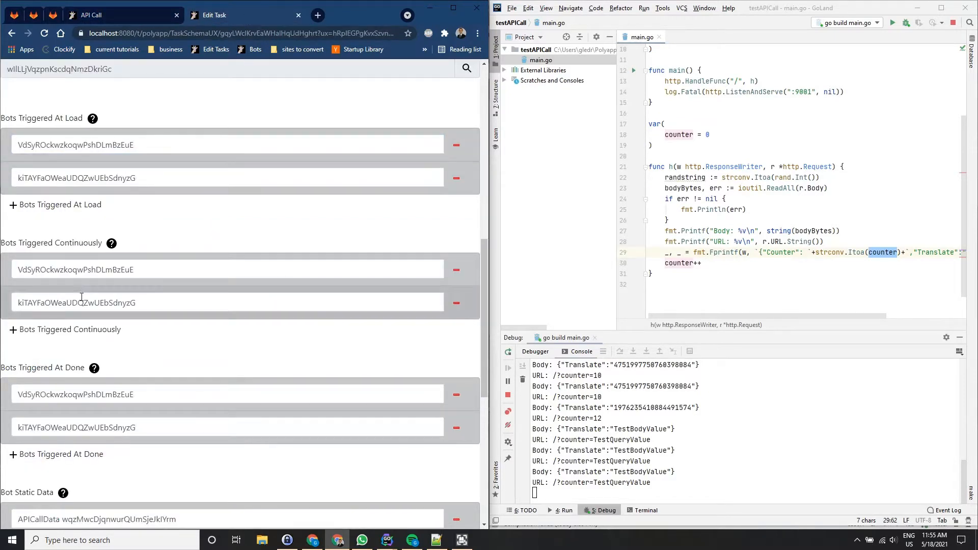
scroll(175, 342, down, 1)
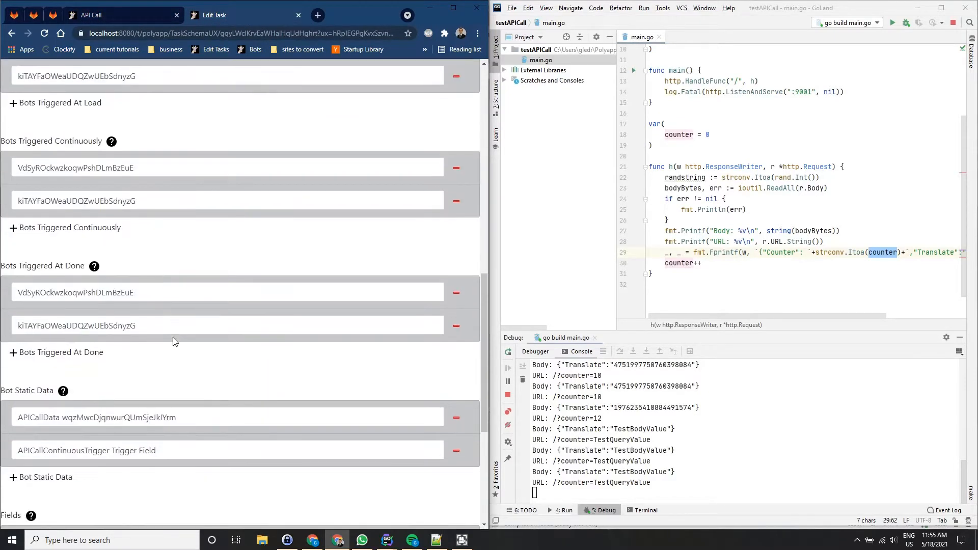
scroll(182, 266, up, 1)
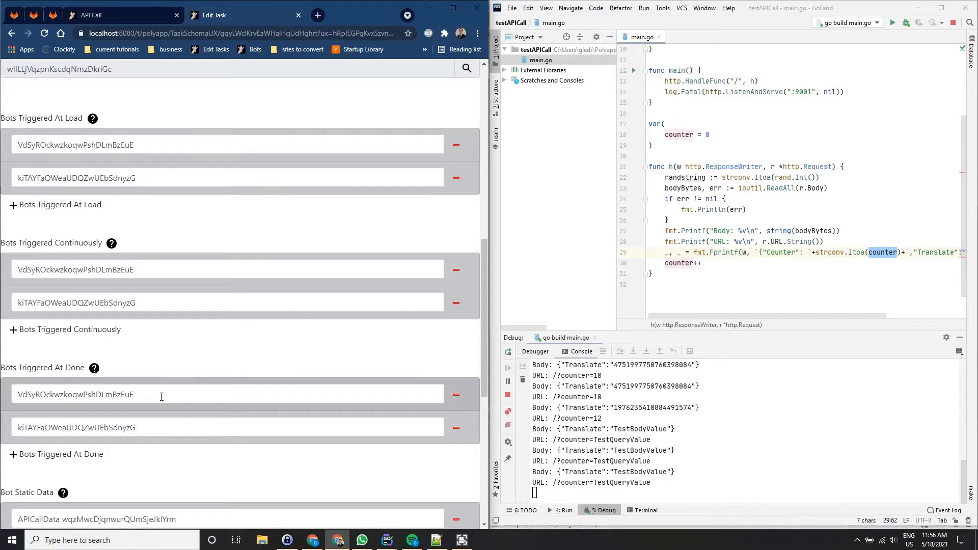
double_click(188, 263)
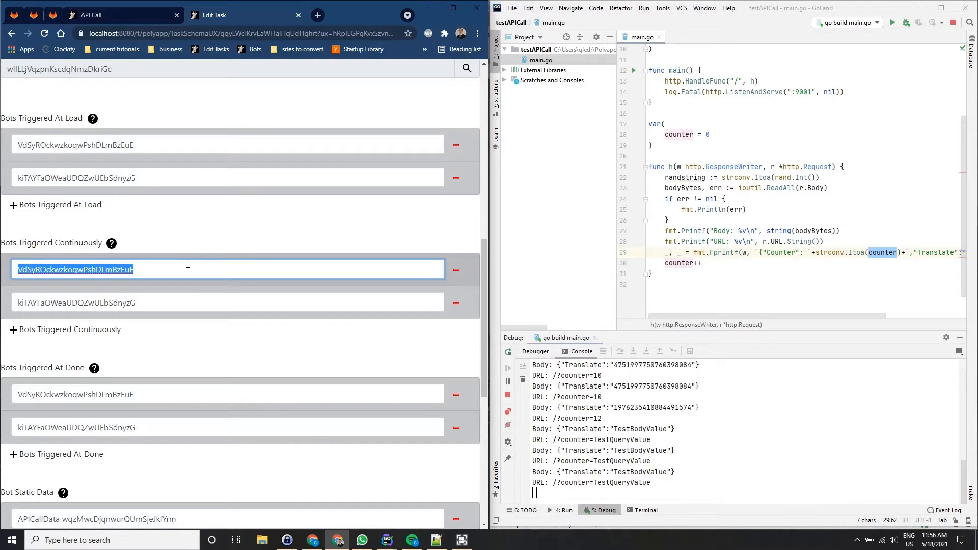
click(139, 17)
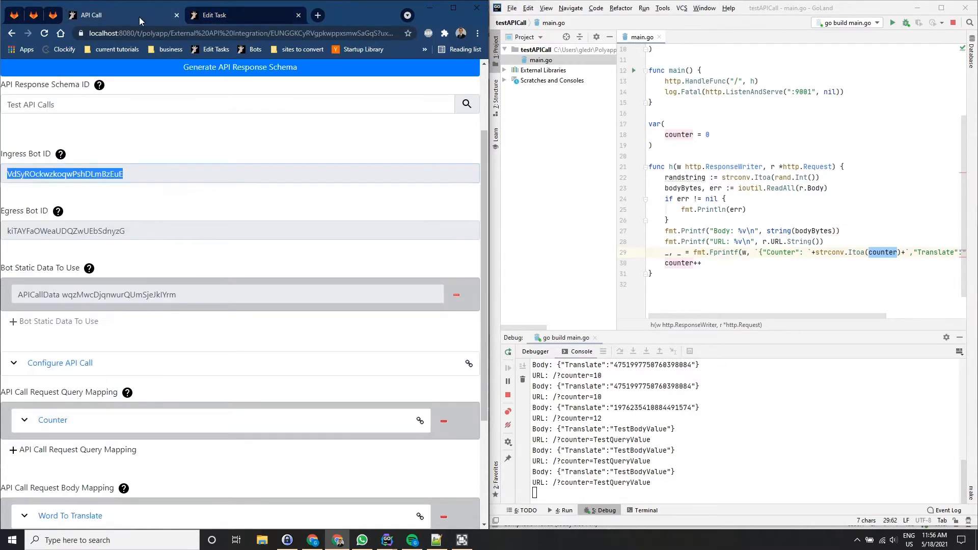
click(259, 18)
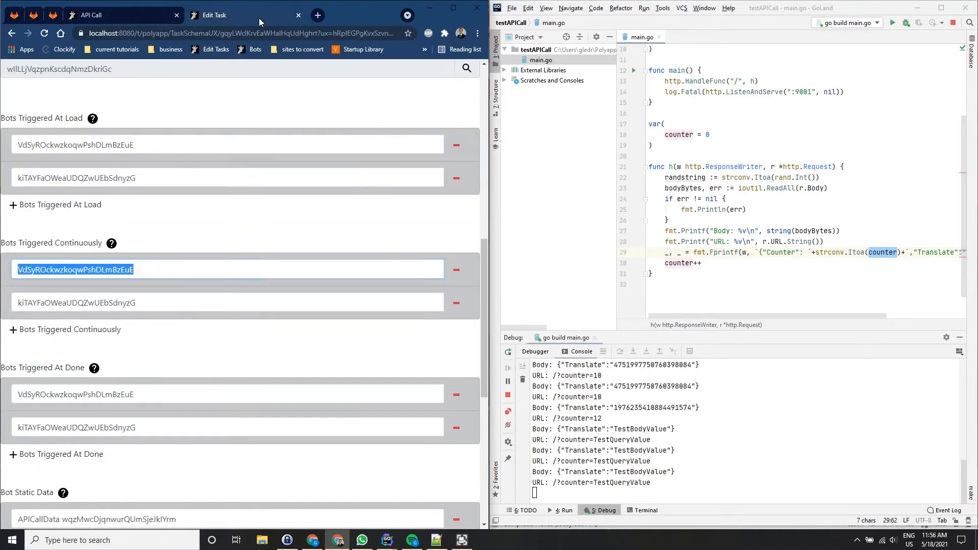
click(242, 220)
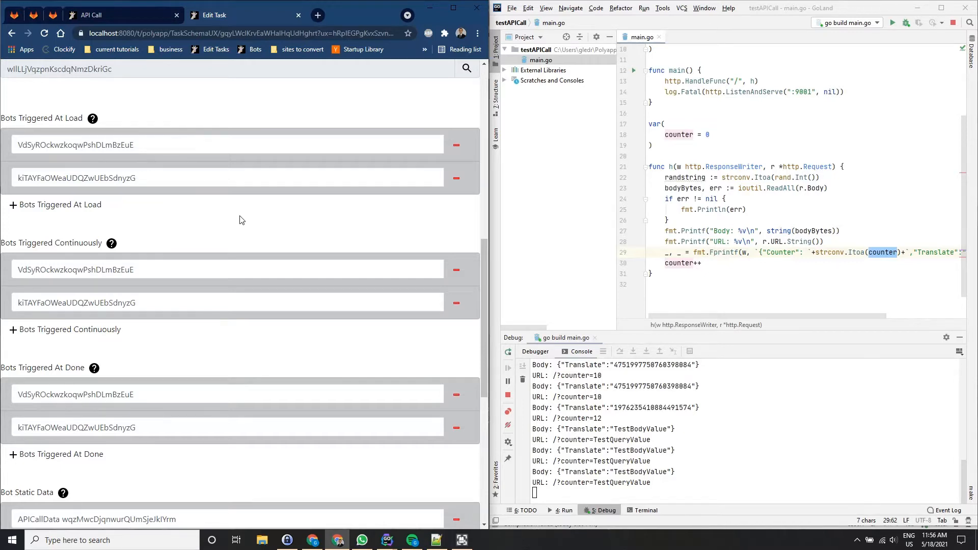
Examine the Bot Static Data entries in Edit Task and switch back to the API Call task's Bot Static Data To Use.
scroll(241, 220, down, 2)
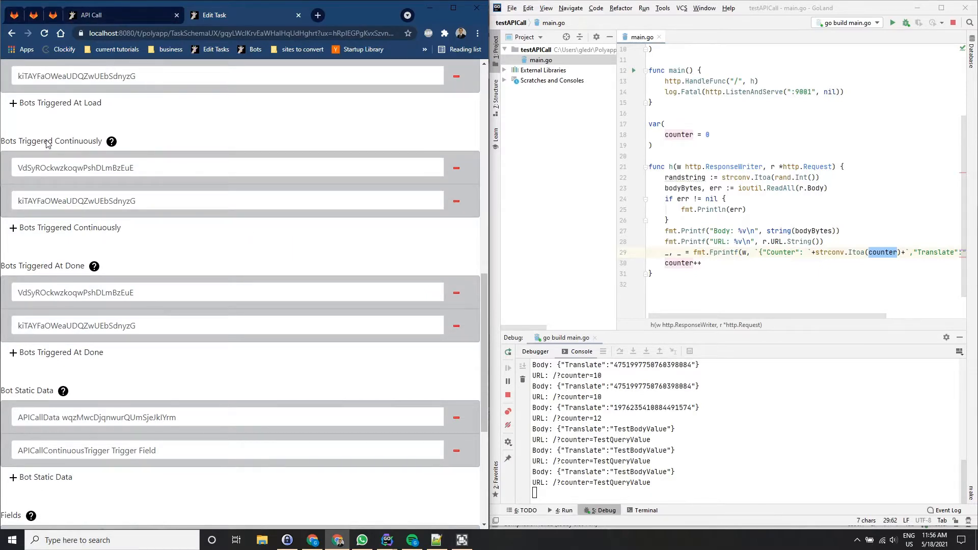
scroll(206, 262, down, 2)
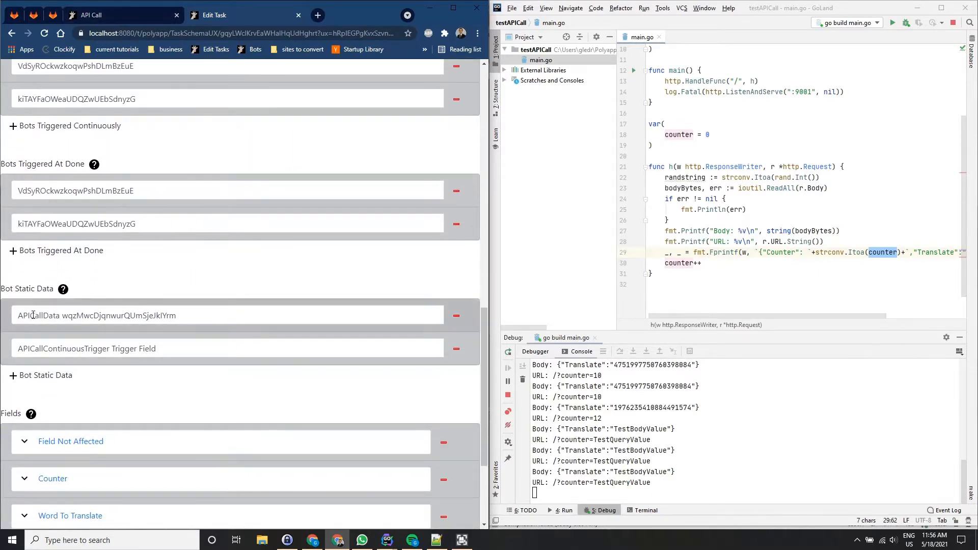
key(ctrl+Tab)
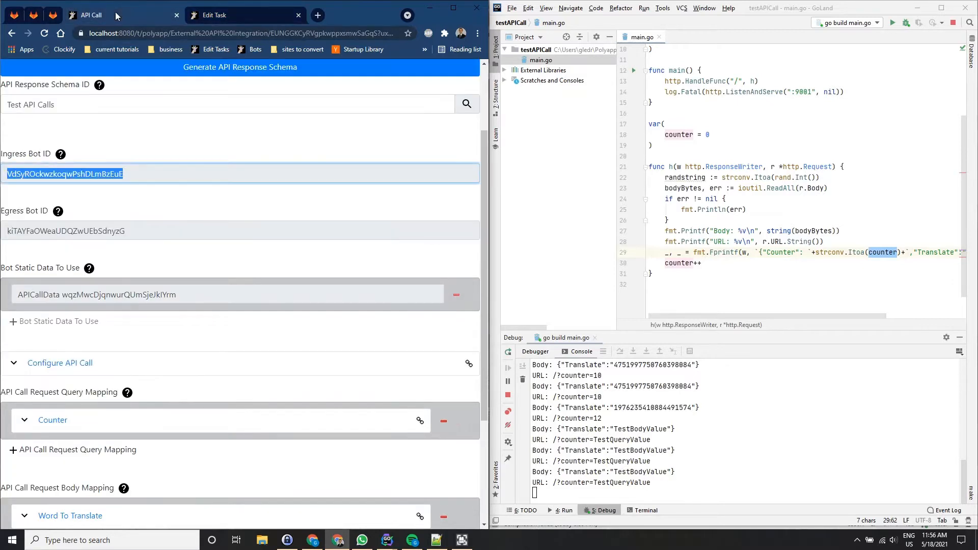
Compare the API Call task's Bot Static Data To Use value with the Bot Static Data of Edit Task, reviewing that form.
click(29, 295)
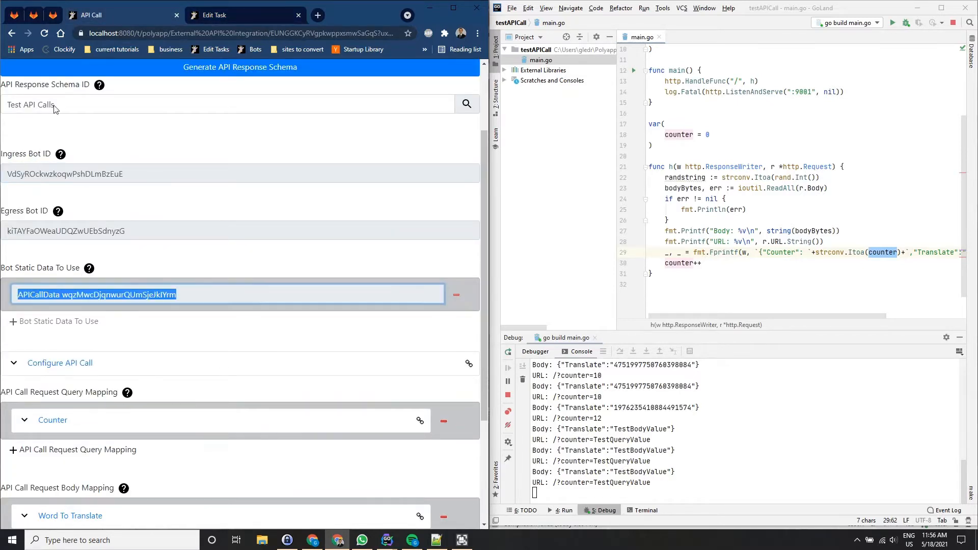
key(ctrl+Tab)
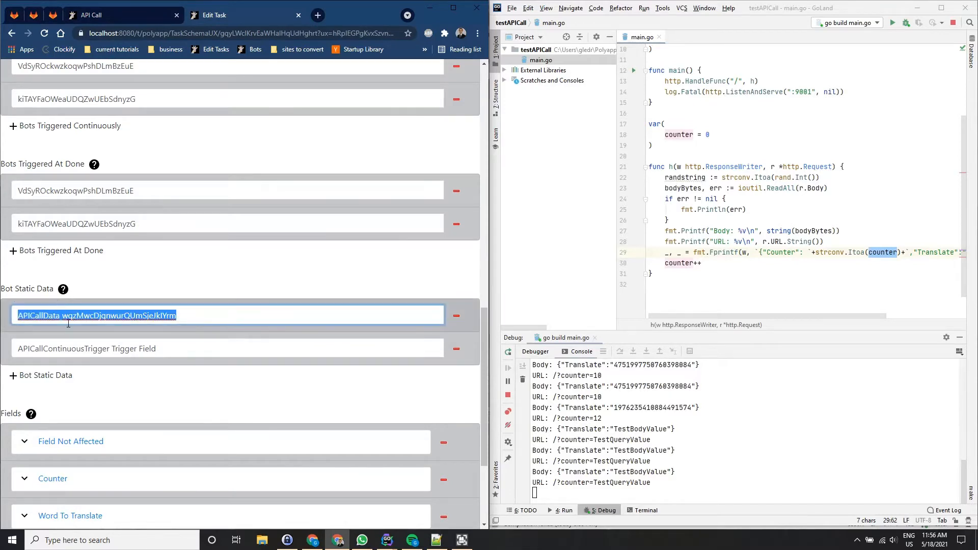
scroll(91, 320, up, 15)
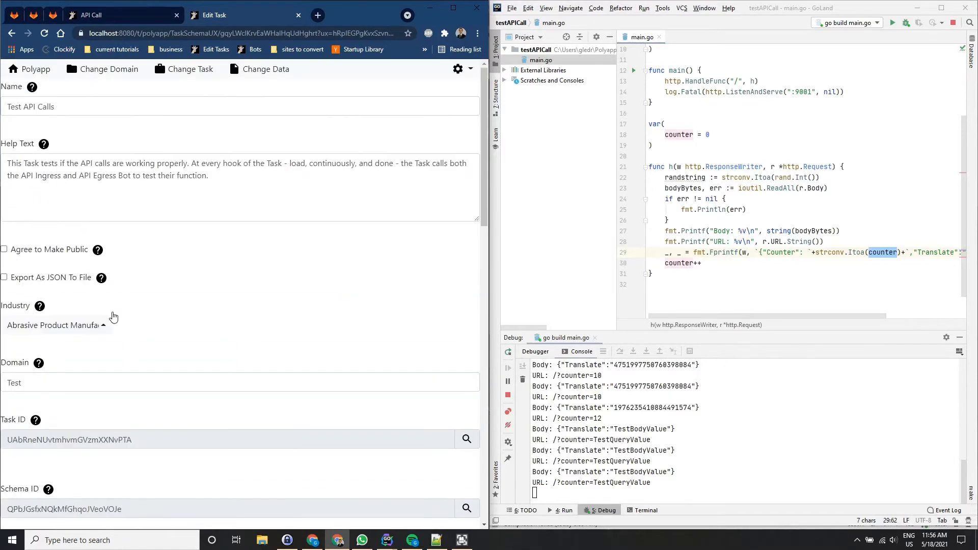
scroll(227, 263, down, 1)
scroll(228, 263, down, 15)
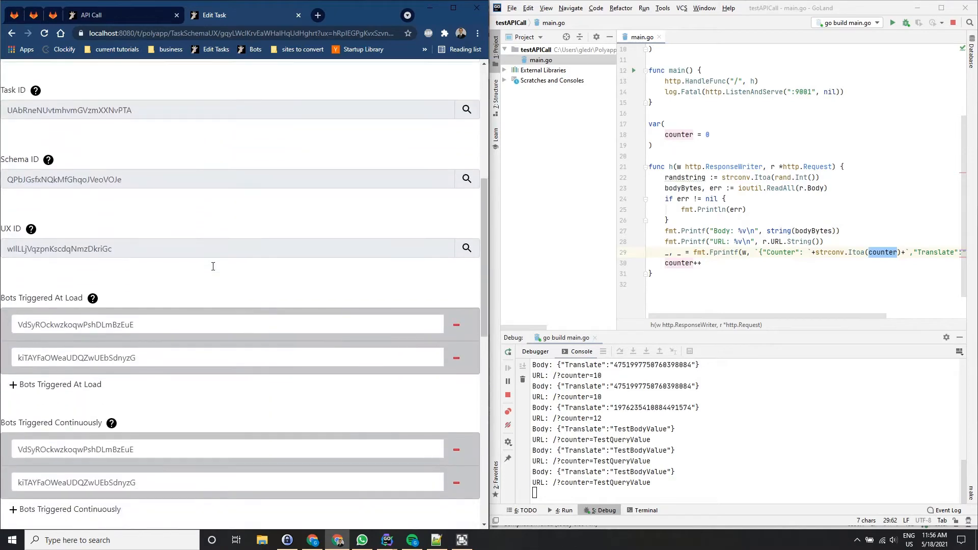
Highlight the APICallContinuousTrigger entry under Bot Static Data, examine the Trigger Field definition it refers to, and collapse that field again.
click(110, 347)
triple_click(109, 348)
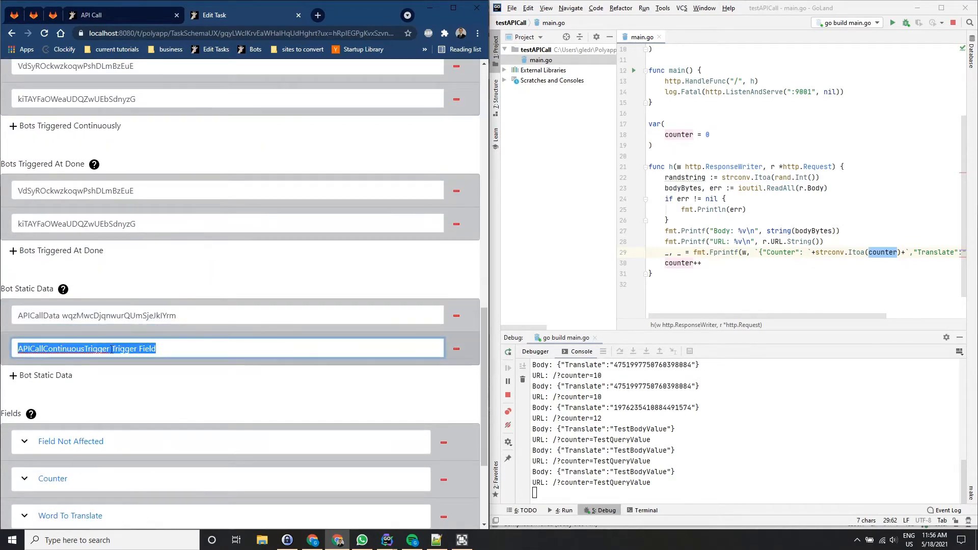
double_click(147, 350)
scroll(165, 395, down, 3)
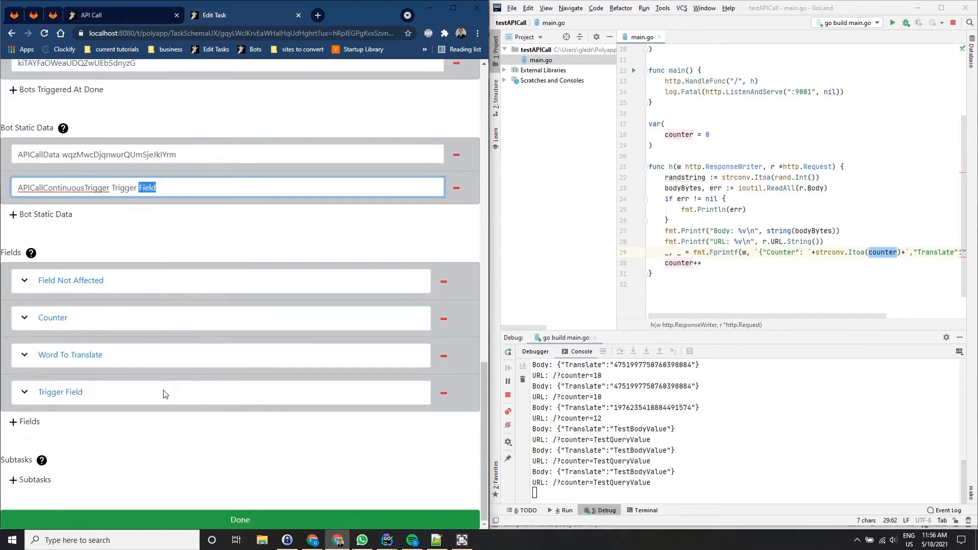
click(76, 397)
scroll(127, 357, down, 5)
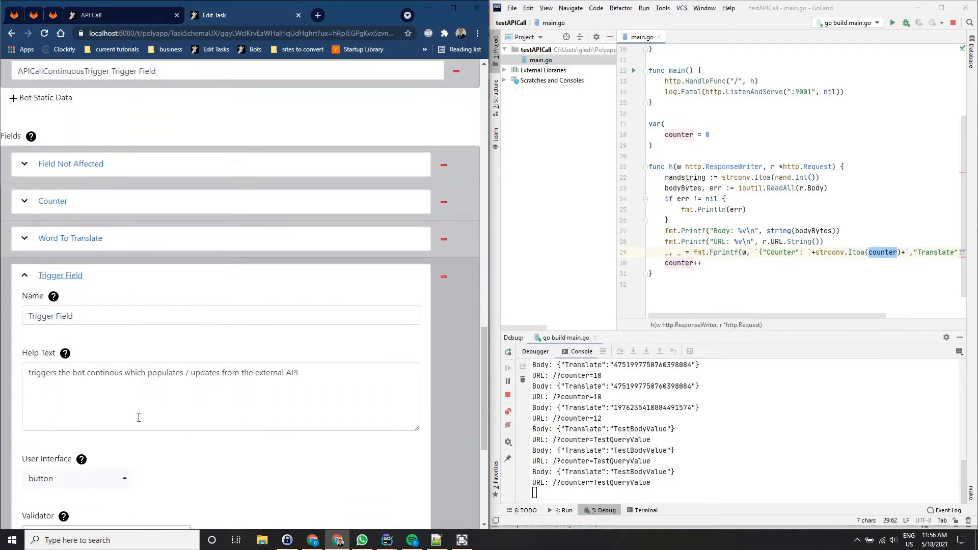
scroll(118, 352, up, 4)
click(72, 342)
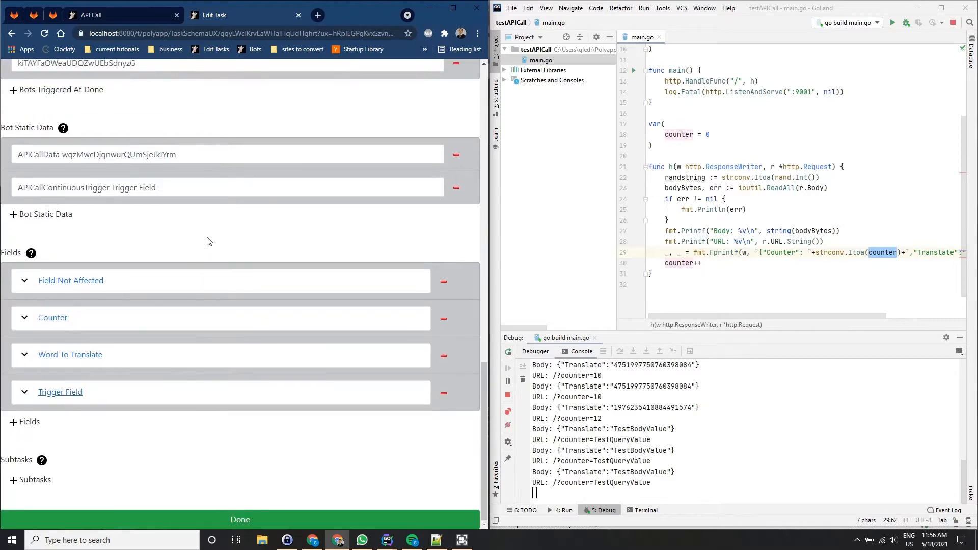
Finish the Edit Task form, open the existing Test API Calls record and highlight the counter value of its request in the debug console.
click(241, 525)
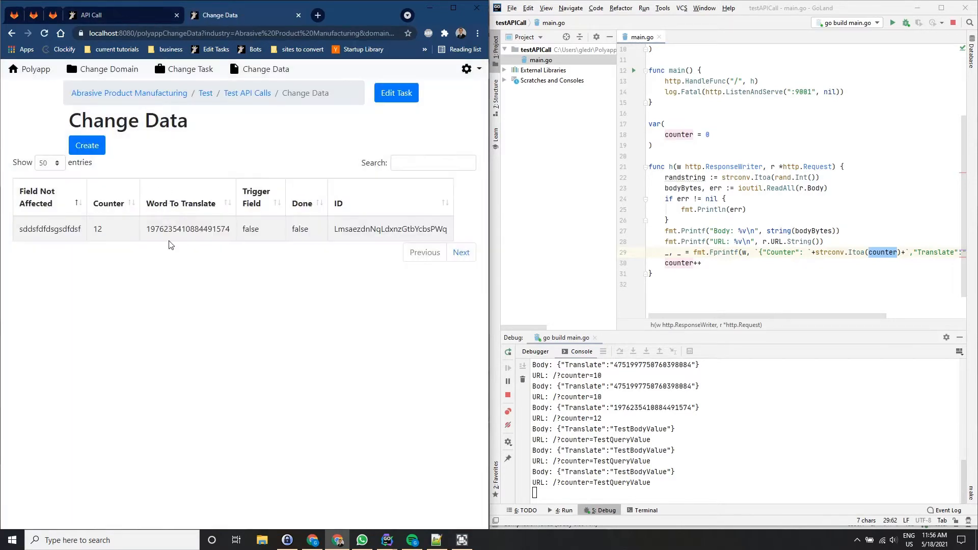
click(173, 233)
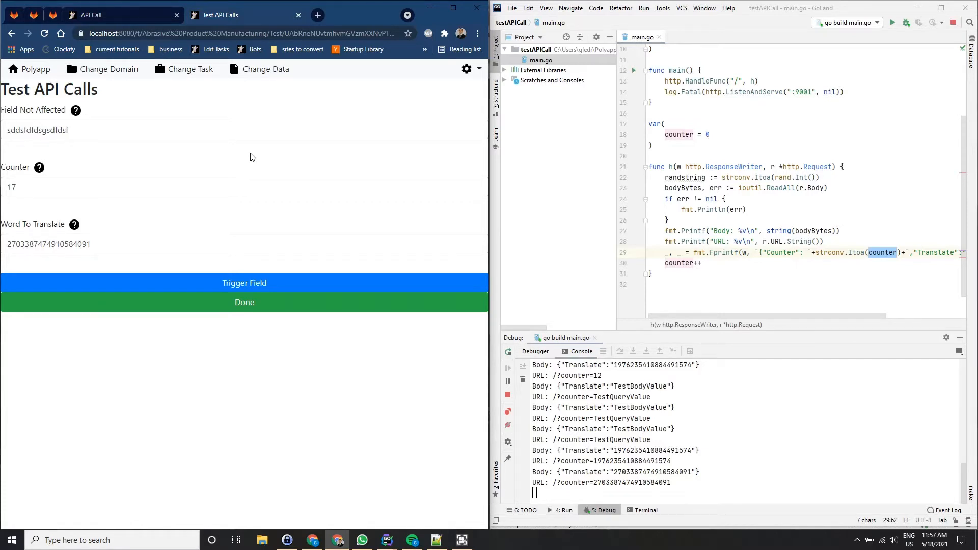
drag(594, 461, 659, 461)
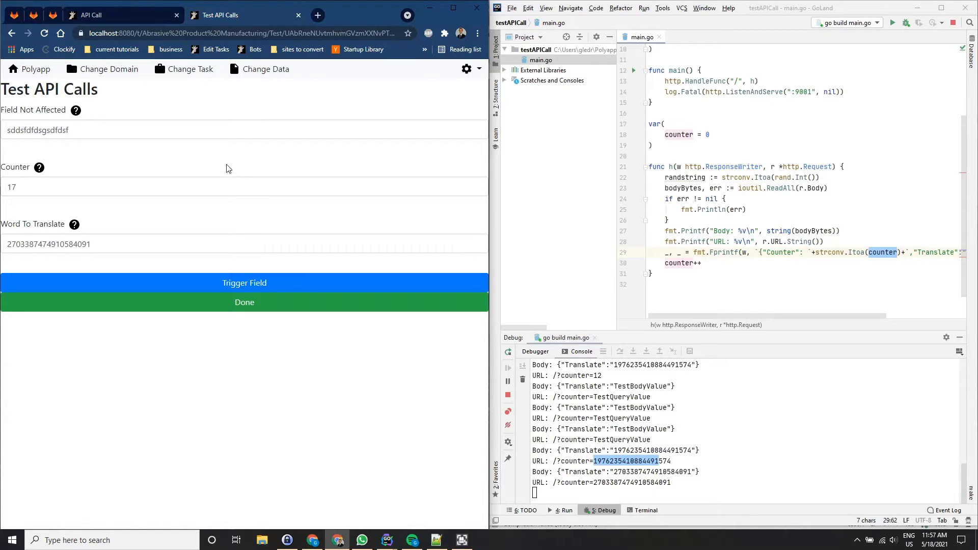
Review the request and response mappings of the API Call task and return to the Test API Calls record.
click(113, 18)
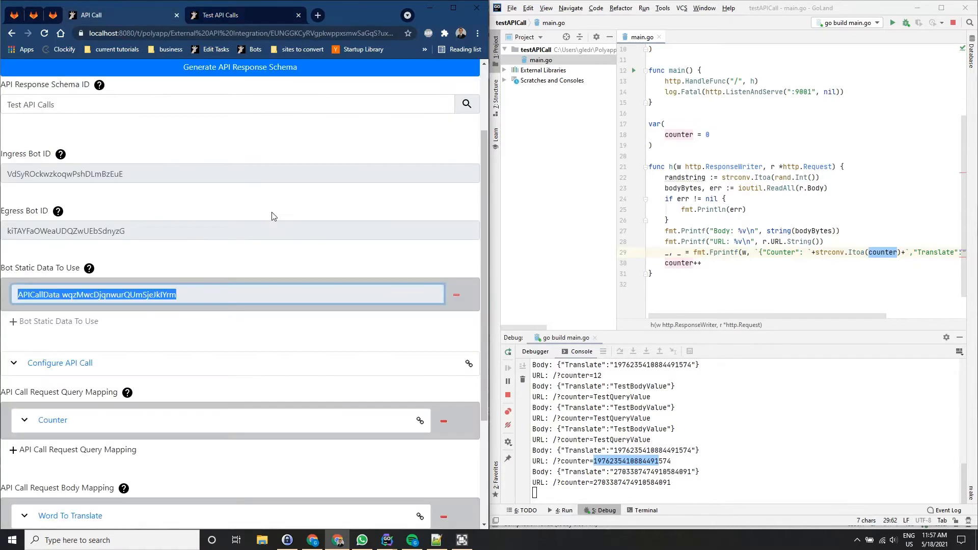
scroll(274, 216, down, 3)
scroll(272, 214, up, 3)
click(224, 15)
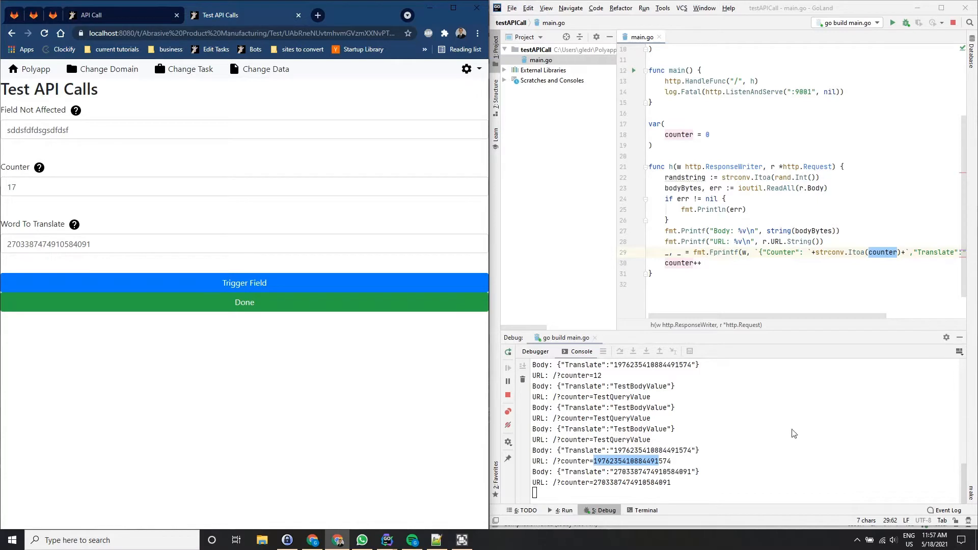
Run the API call from the record's Trigger Field and check the new requests in the GoLand debug console.
click(716, 464)
click(148, 367)
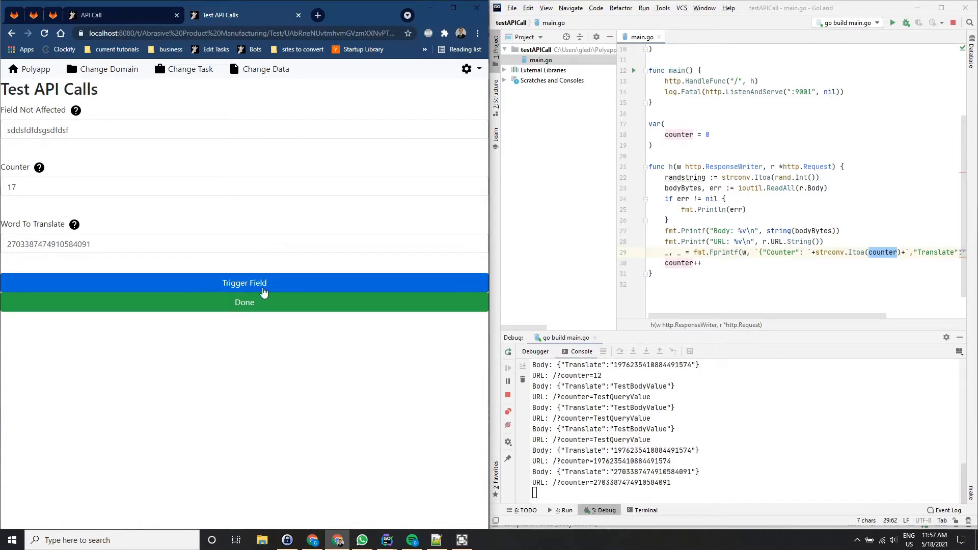
click(263, 292)
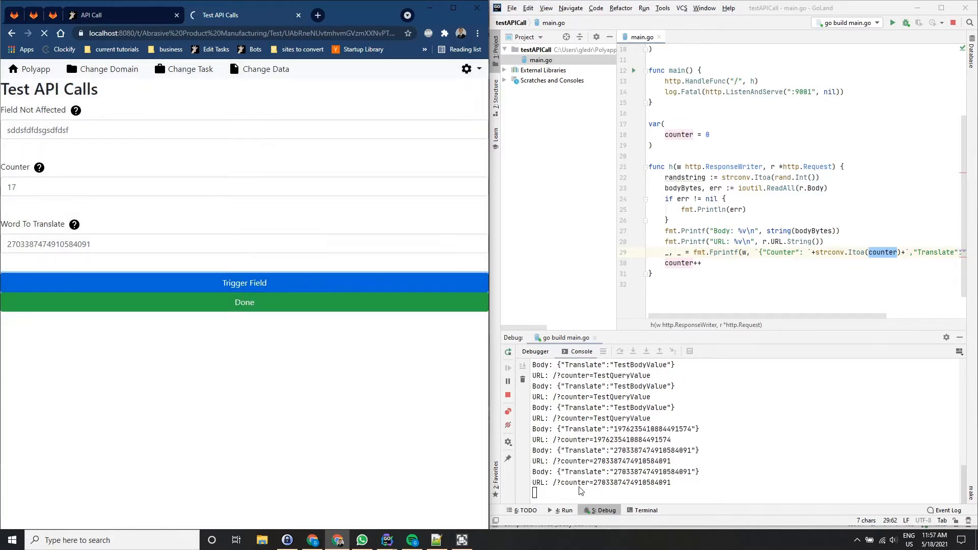
click(582, 491)
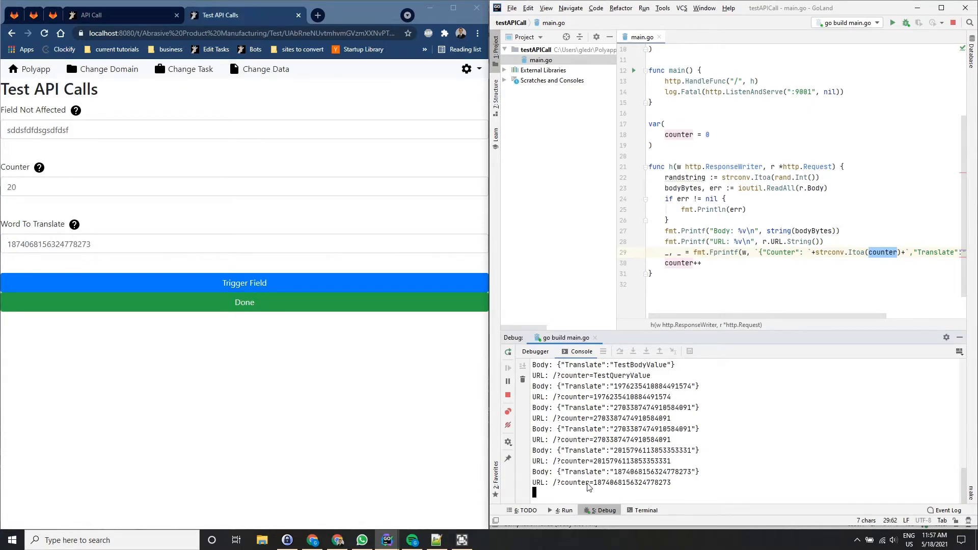
click(202, 356)
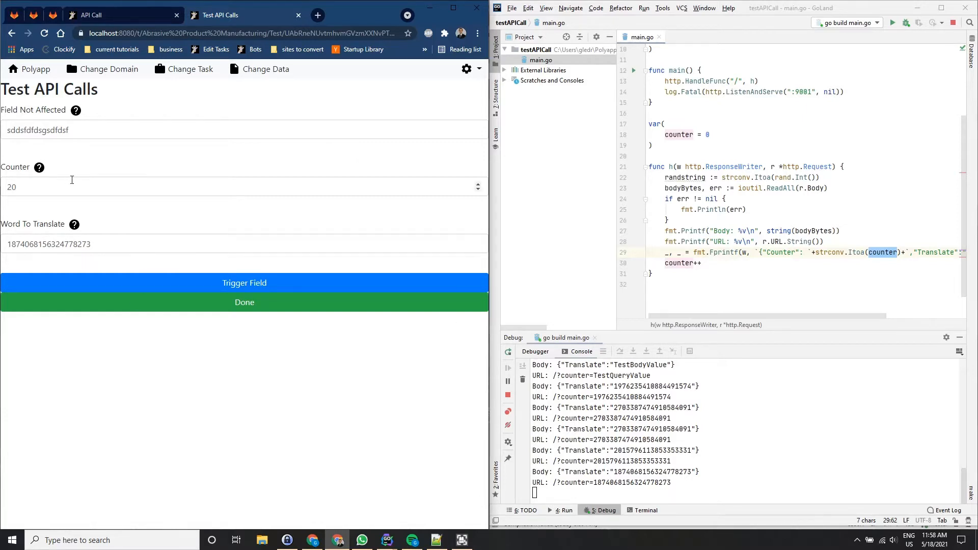
Select the Counter value, run Trigger Field once more and inspect the refreshed Counter field.
click(45, 193)
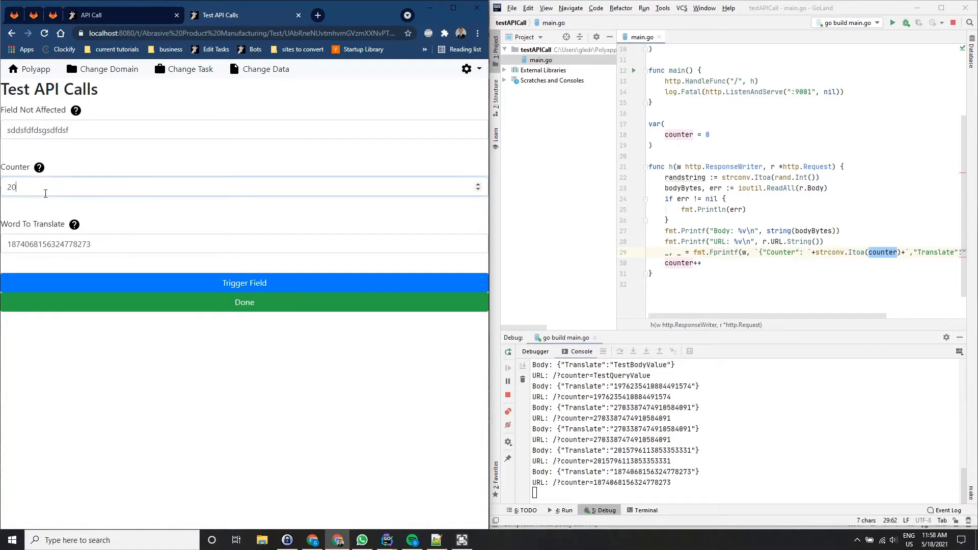
double_click(59, 193)
click(256, 282)
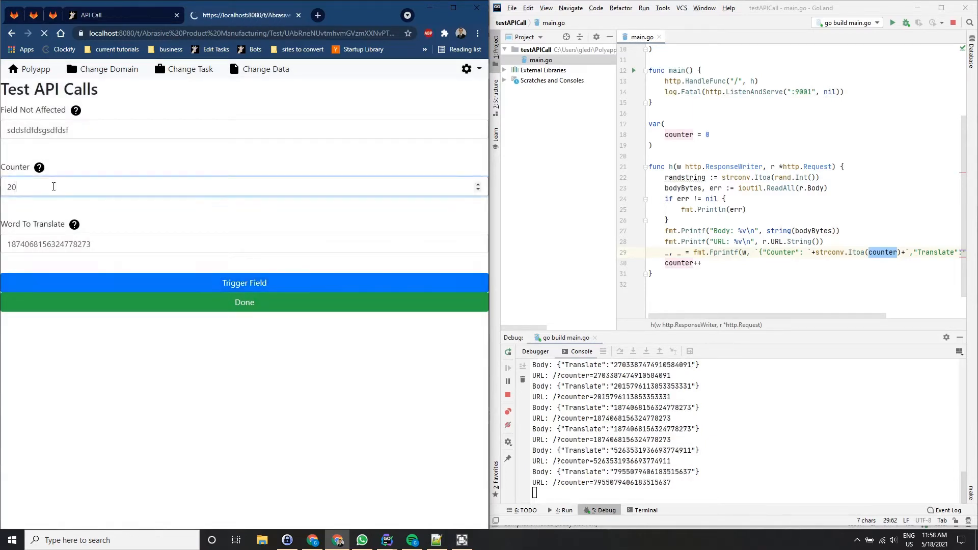
click(71, 193)
click(251, 170)
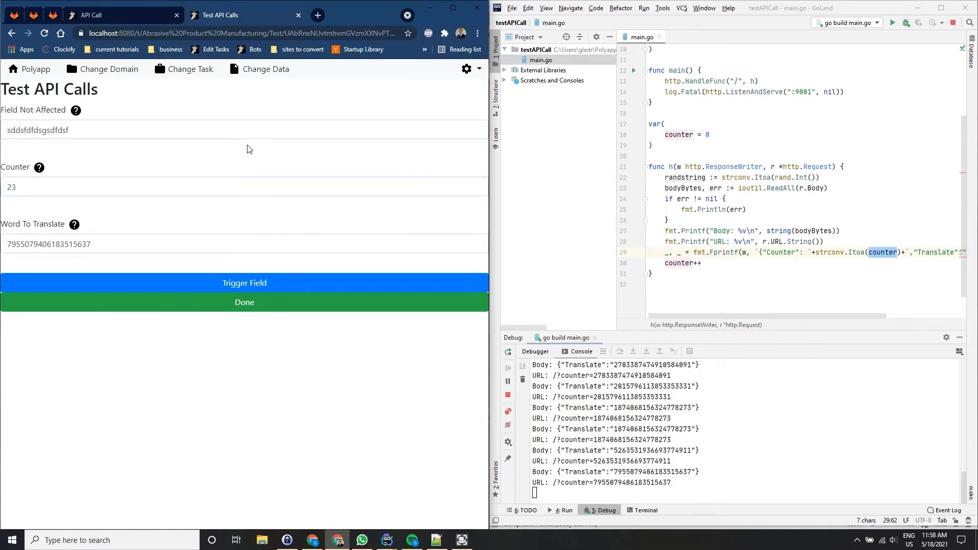
click(197, 188)
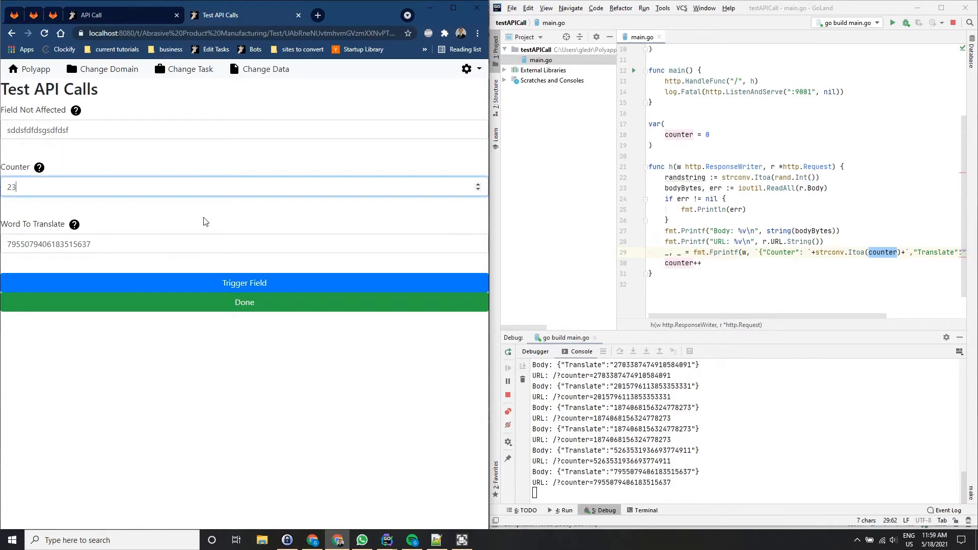
click(204, 218)
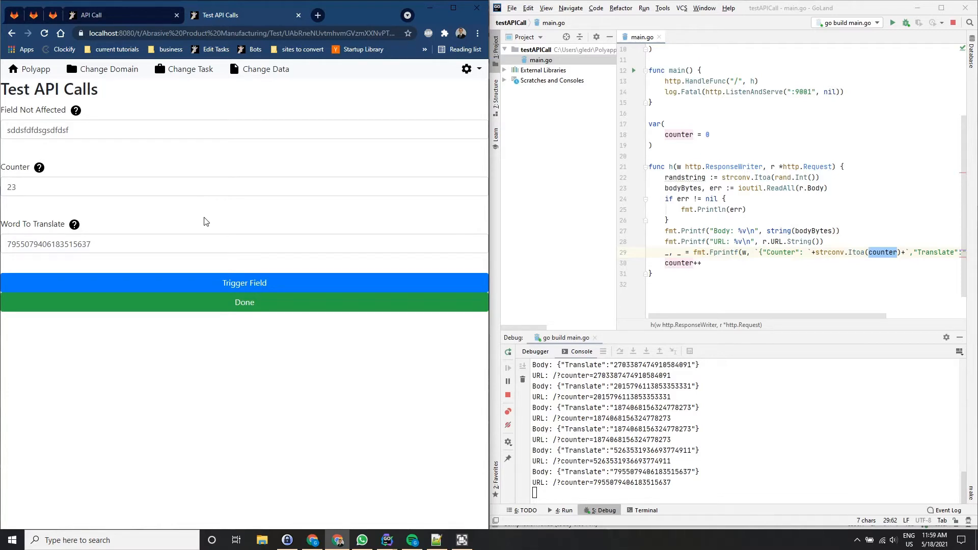
Return to the API Call task and read the help texts of Ingress Bot ID and Egress Bot ID.
key(ctrl+shift+Tab)
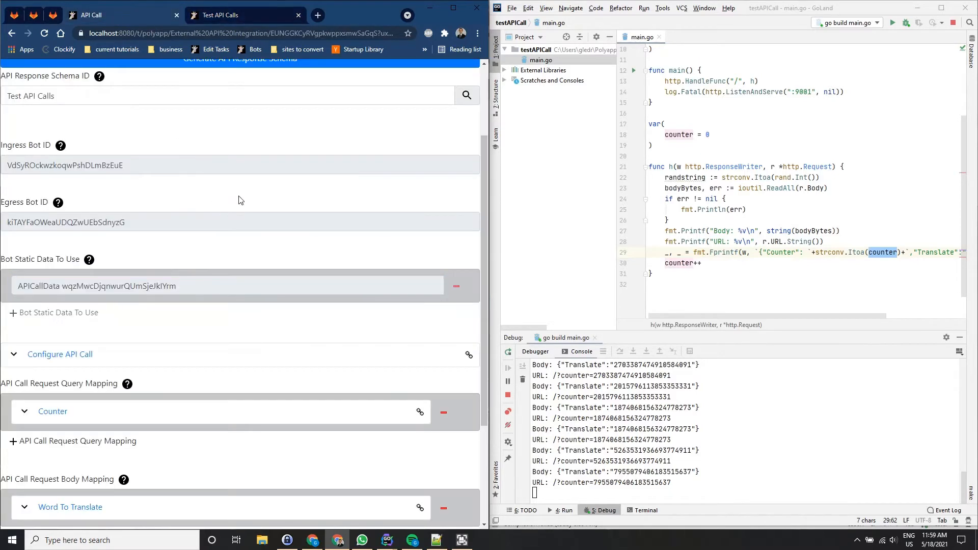
scroll(247, 220, up, 3)
scroll(244, 224, down, 5)
scroll(102, 153, up, 4)
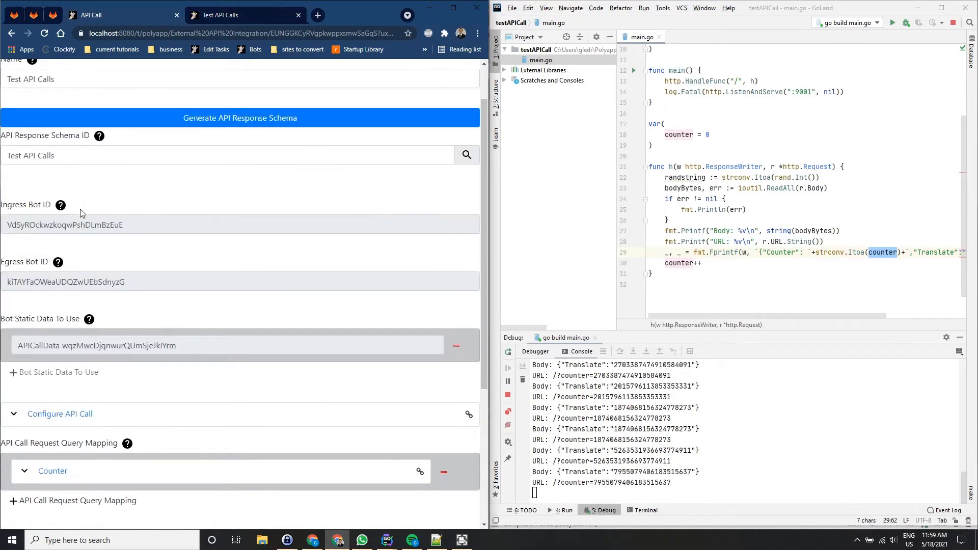
click(62, 206)
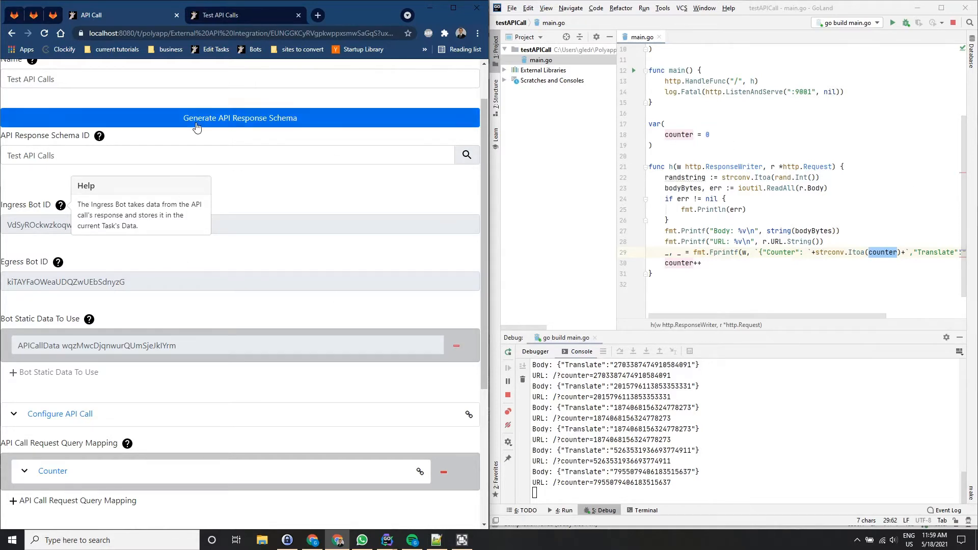
click(57, 263)
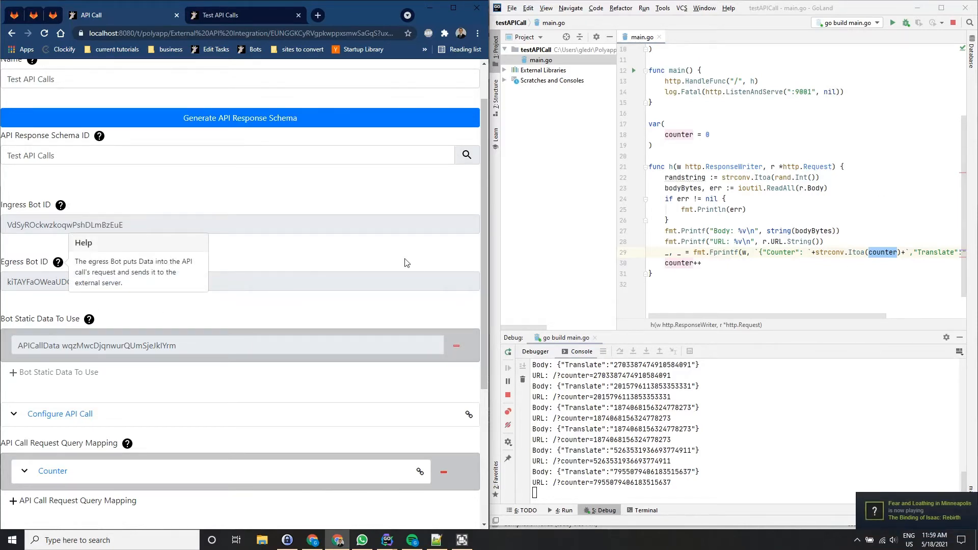
click(385, 268)
scroll(385, 268, down, 1)
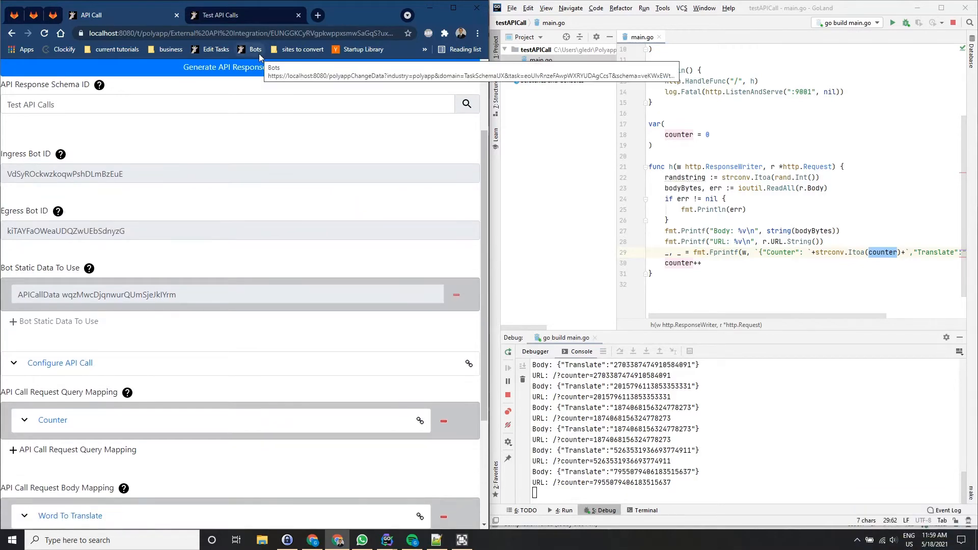
Check the Counter field of the Test API Calls record and find API Call Response Mapping in the API Call task.
click(252, 10)
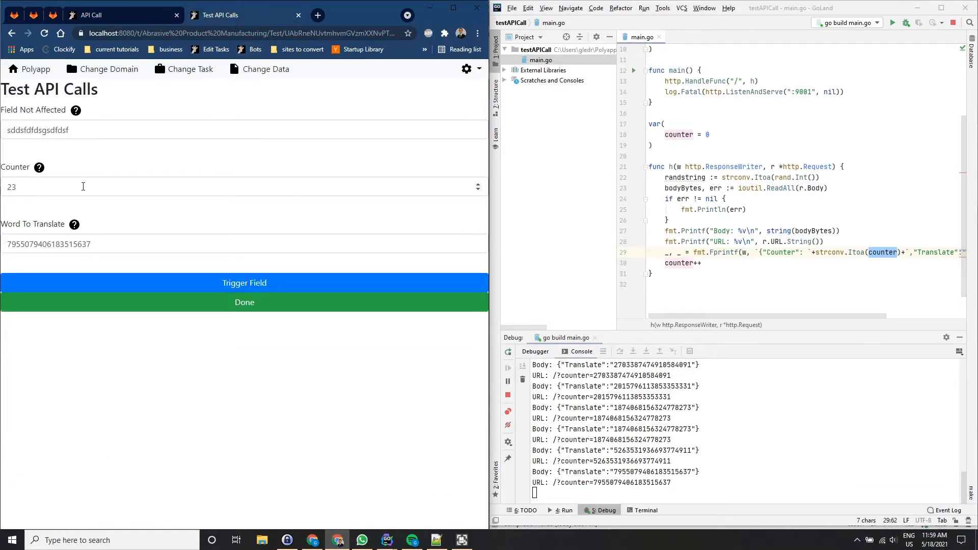
click(83, 186)
click(117, 15)
scroll(185, 235, down, 3)
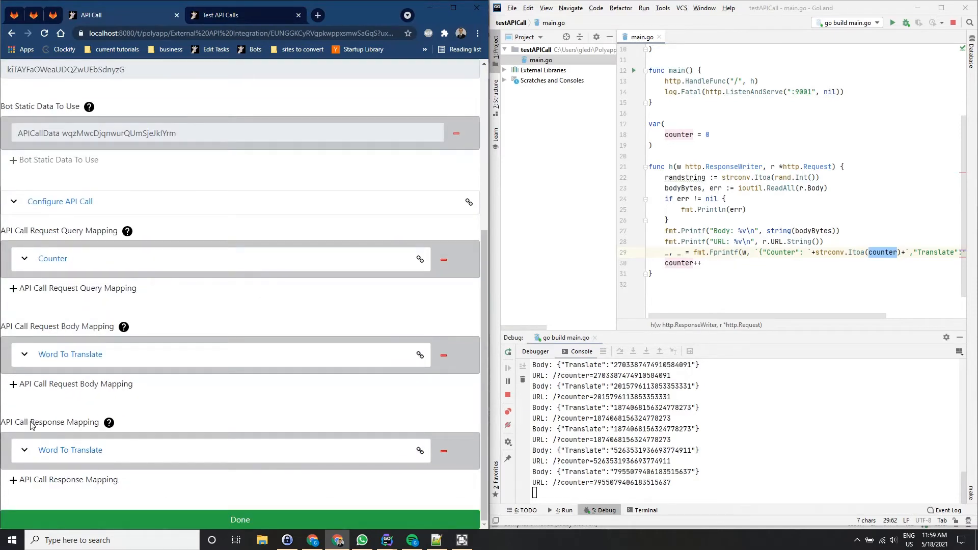
drag(31, 423, 129, 417)
click(129, 419)
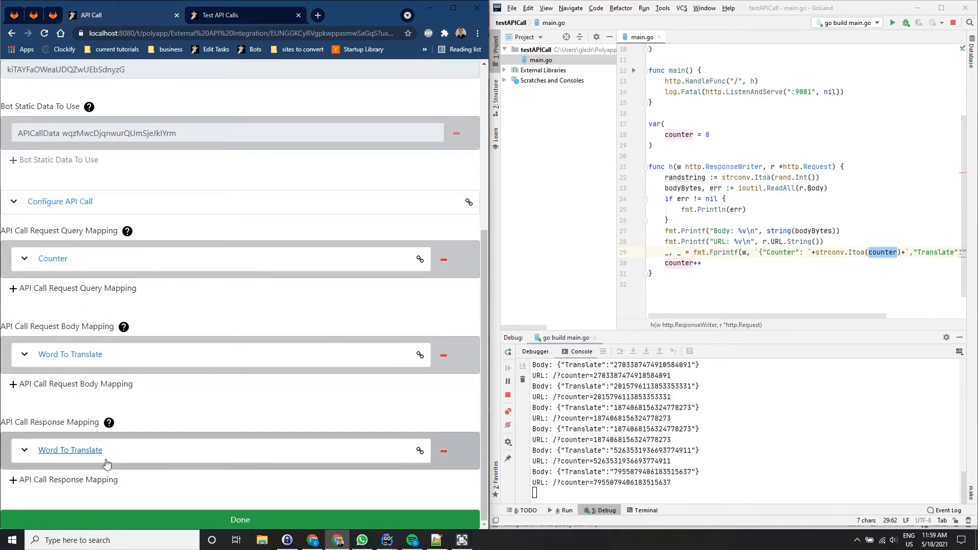
Expand the Word To Translate response mapping and match its External API Field Name, Translate, with the same key in main.go's response line.
click(66, 450)
scroll(204, 407, down, 2)
double_click(101, 440)
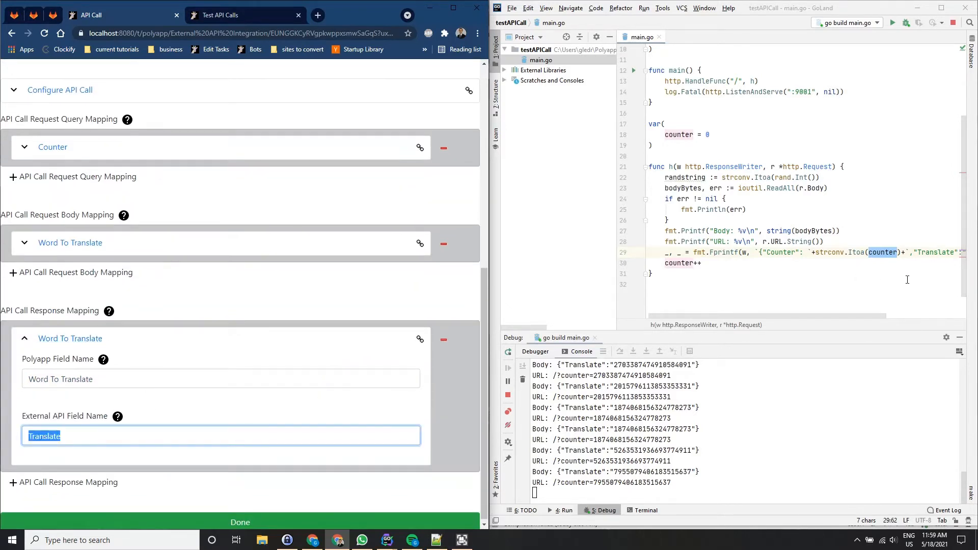
double_click(935, 252)
drag(857, 317, 922, 316)
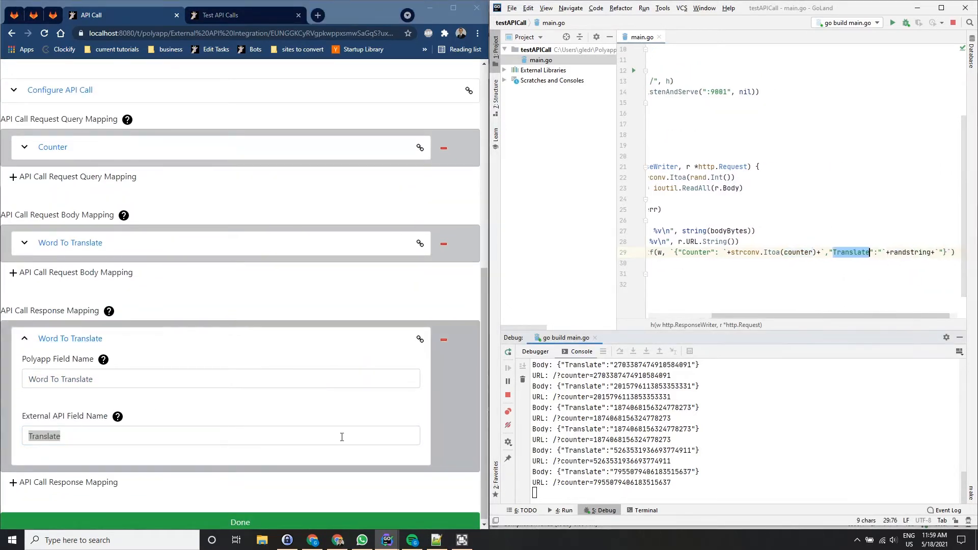
Highlight the mapping's Polyapp Field Name and the matching Word To Translate value in the Test API Calls record.
double_click(111, 377)
triple_click(114, 375)
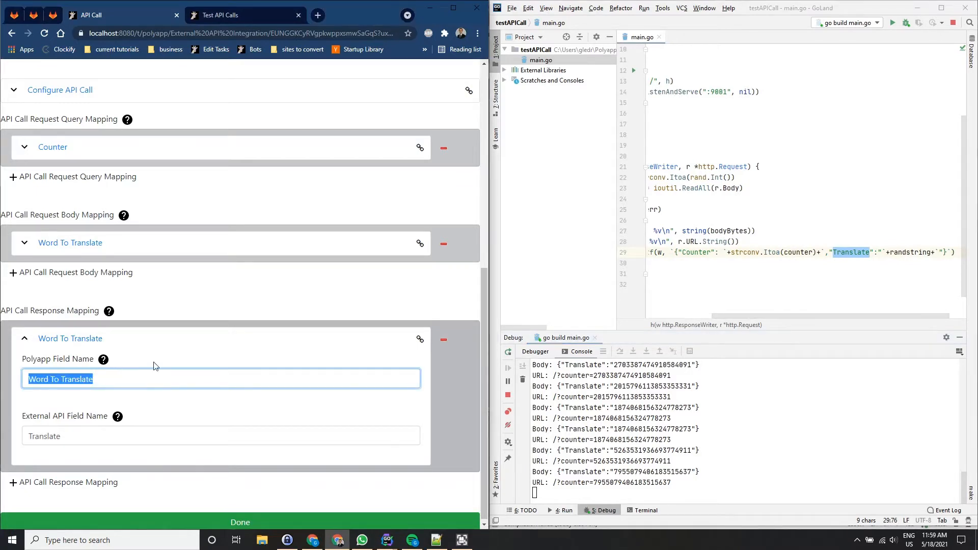
click(226, 15)
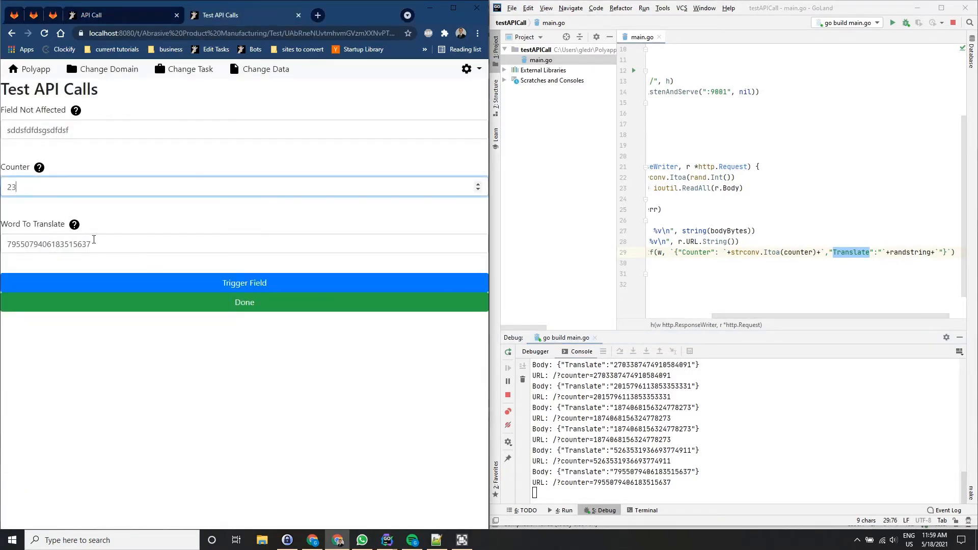
double_click(94, 241)
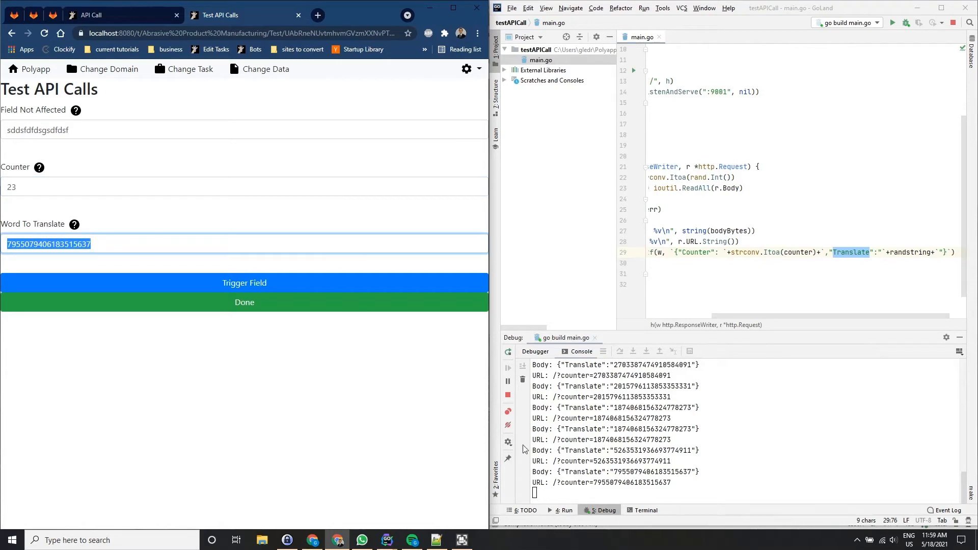
Highlight the latest Translate value in the debug console's body output and collapse the Word To Translate response mapping.
drag(614, 473, 692, 473)
click(147, 15)
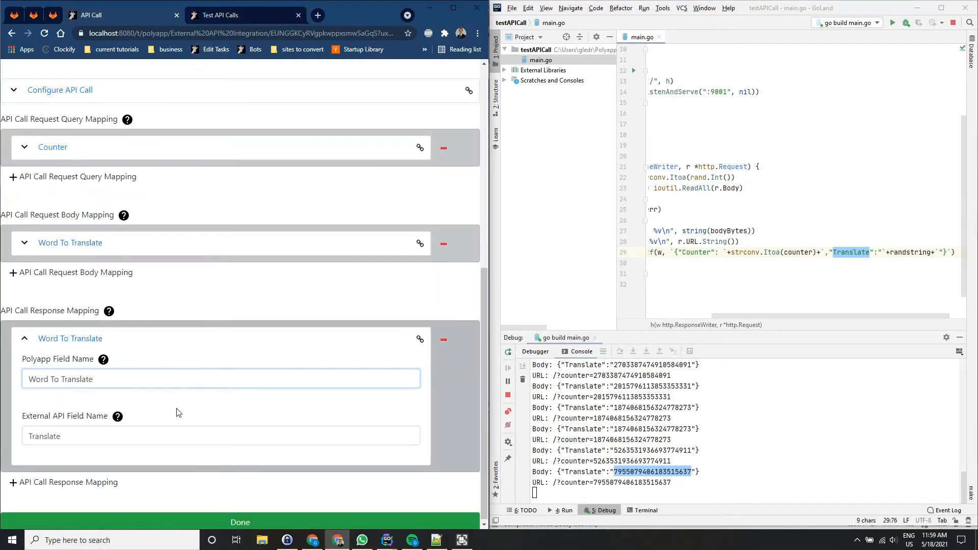
click(192, 342)
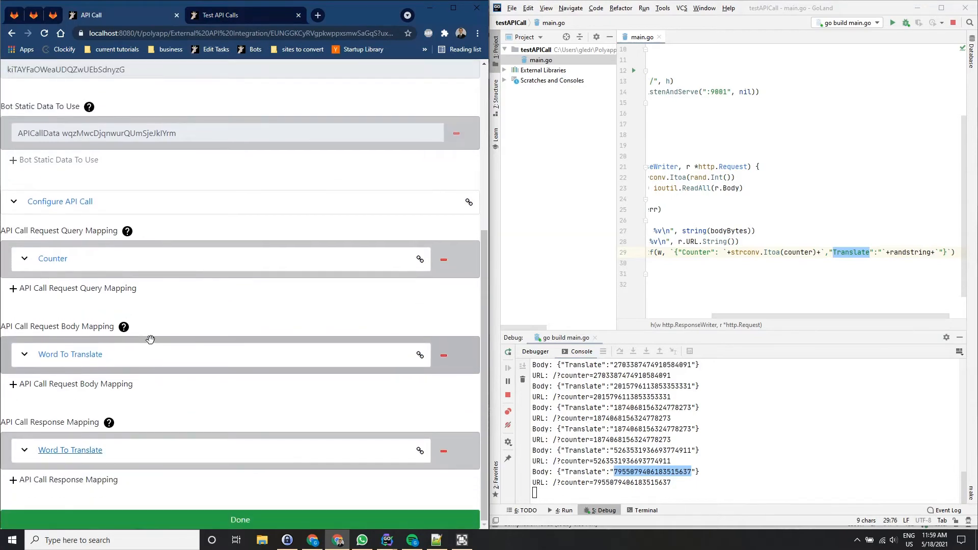
Highlight the Counter key in main.go's response line and the matching Counter field label in the Test API Calls record.
double_click(694, 252)
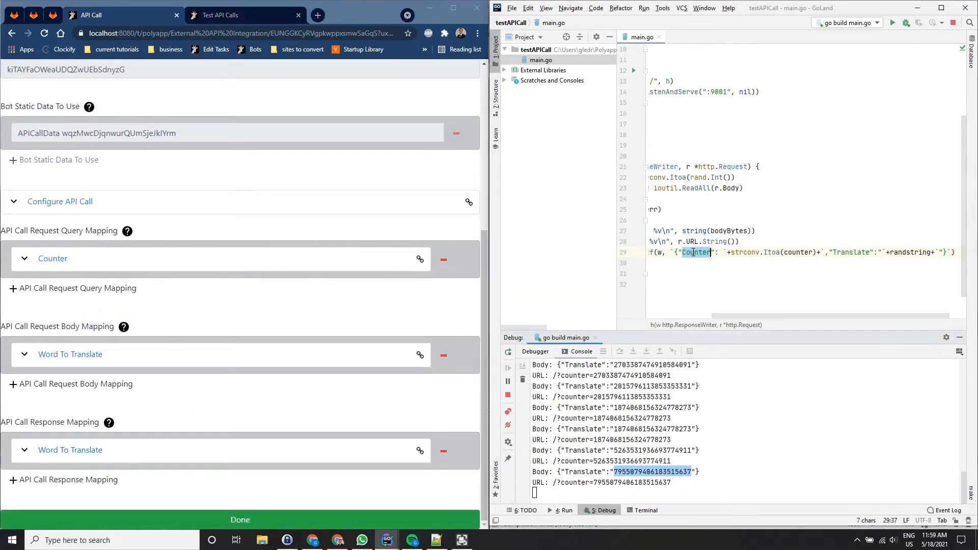
click(238, 21)
double_click(7, 170)
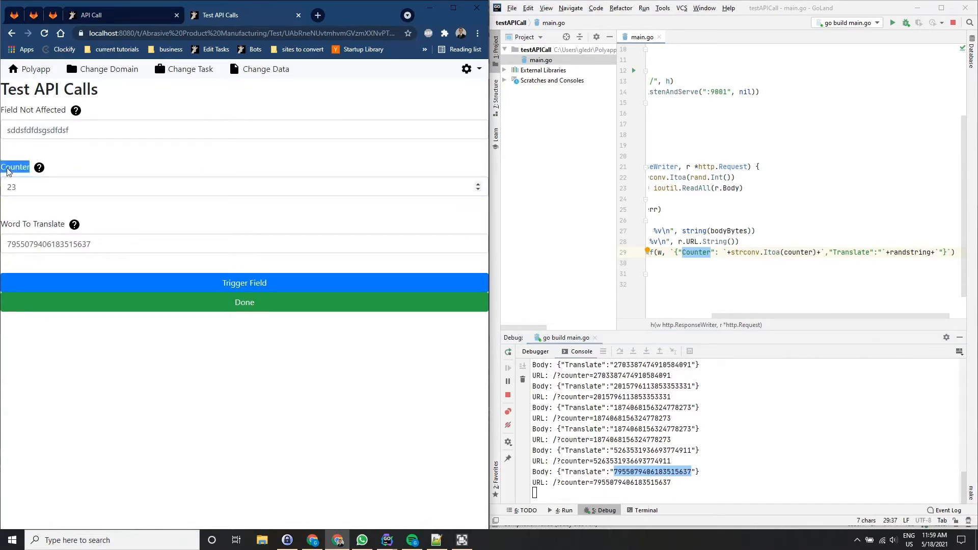
click(97, 15)
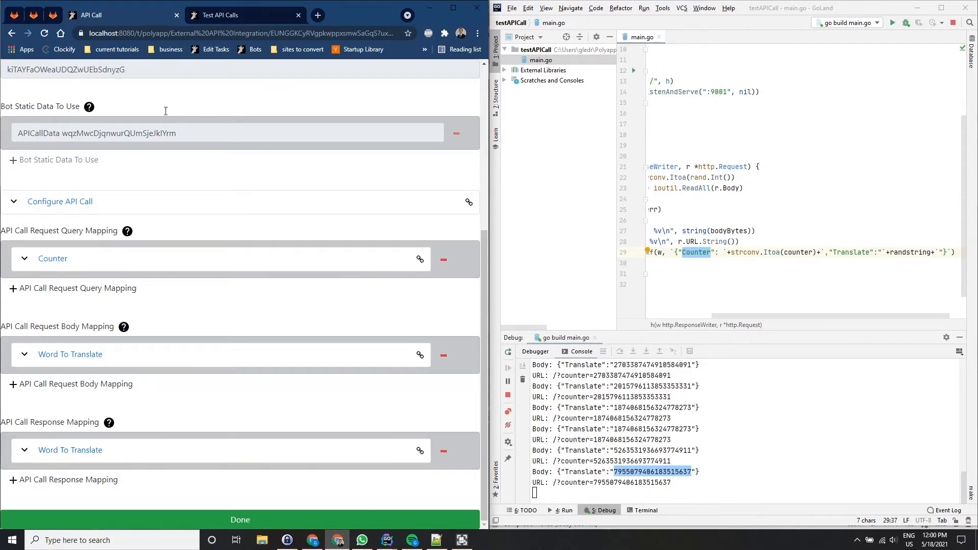
Expand the Word To Translate request body mapping and highlight Translate and the Out placeholder in the Body of Configure API Call.
scroll(248, 296, up, 1)
click(77, 406)
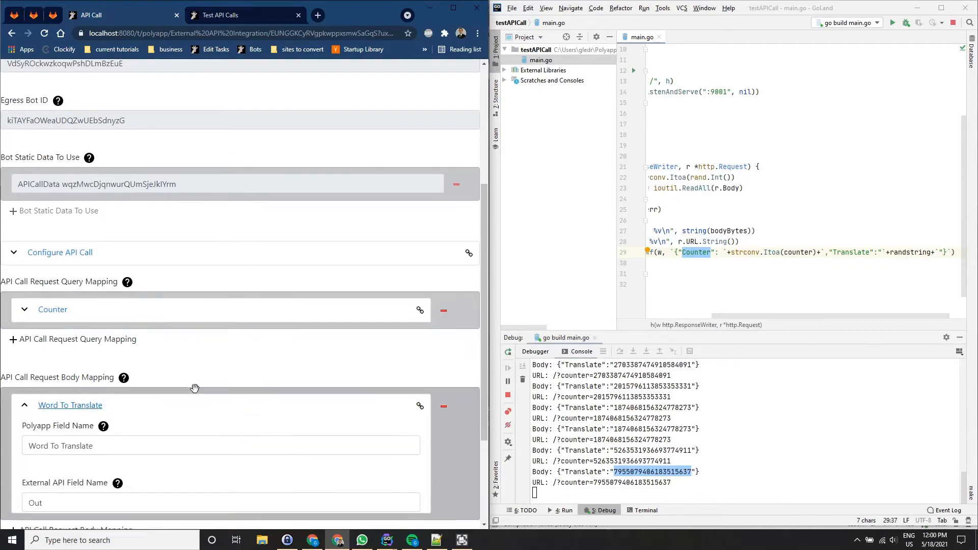
scroll(109, 345, down, 3)
scroll(138, 339, up, 1)
scroll(138, 338, up, 7)
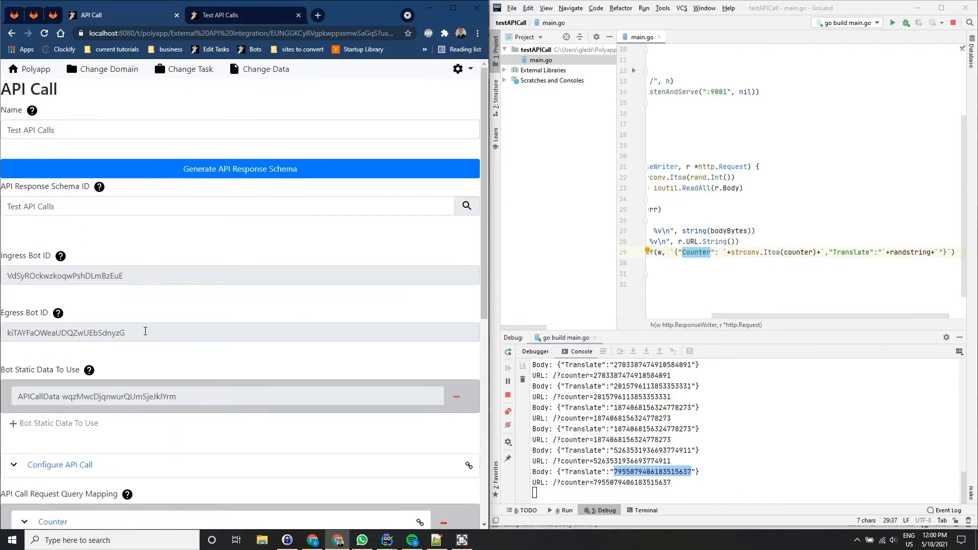
scroll(146, 331, down, 6)
scroll(132, 316, down, 6)
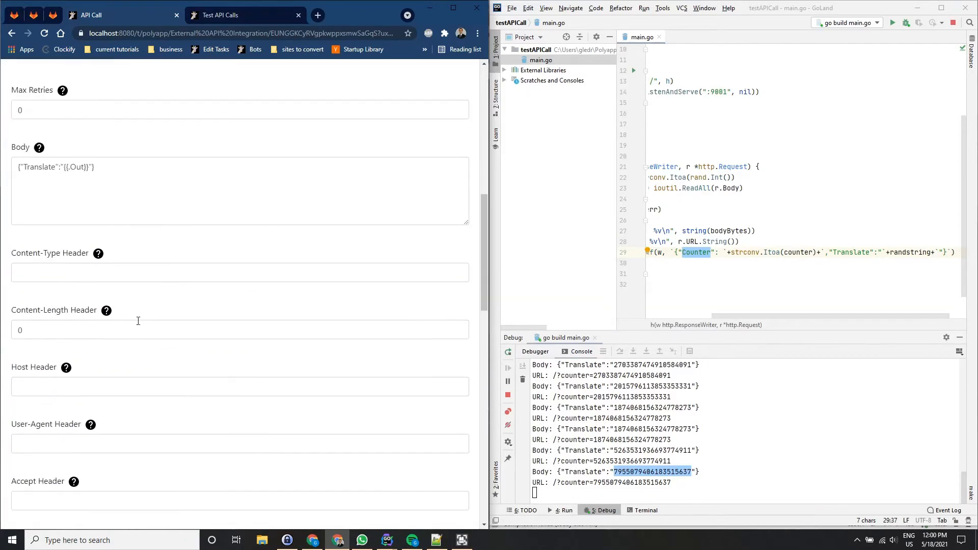
double_click(44, 173)
double_click(79, 169)
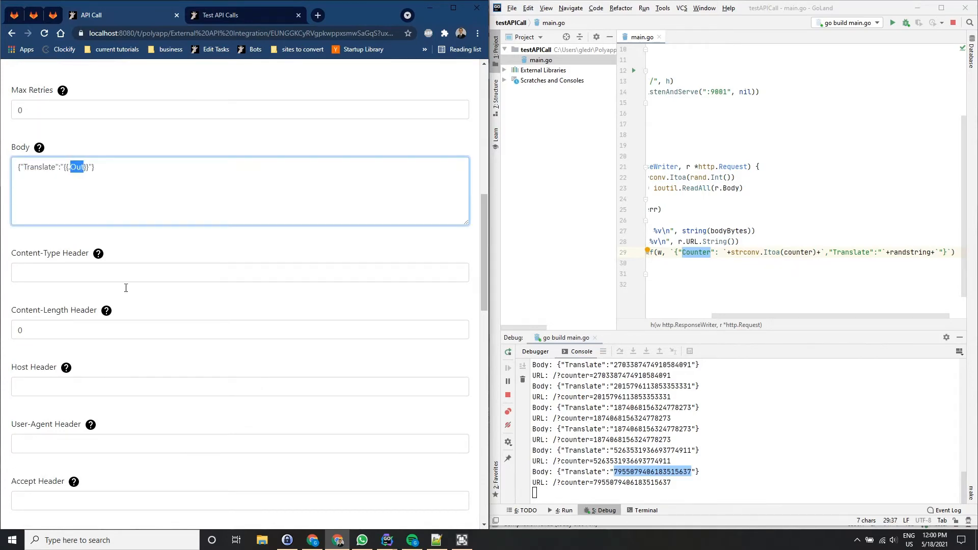
Collapse Configure API Call and highlight the Word To Translate body mapping's Polyapp Field Name and its External API Field Name, Out.
scroll(128, 288, up, 4)
click(77, 162)
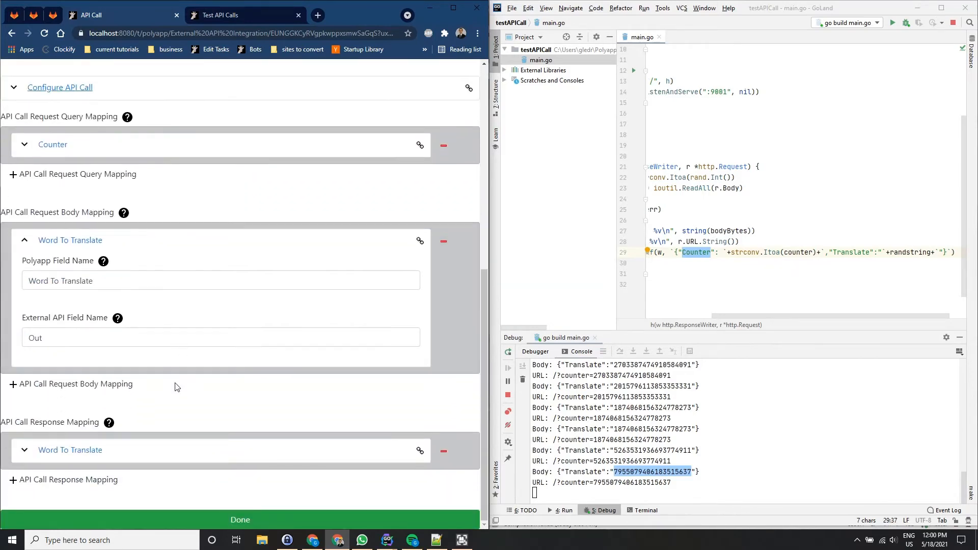
triple_click(81, 284)
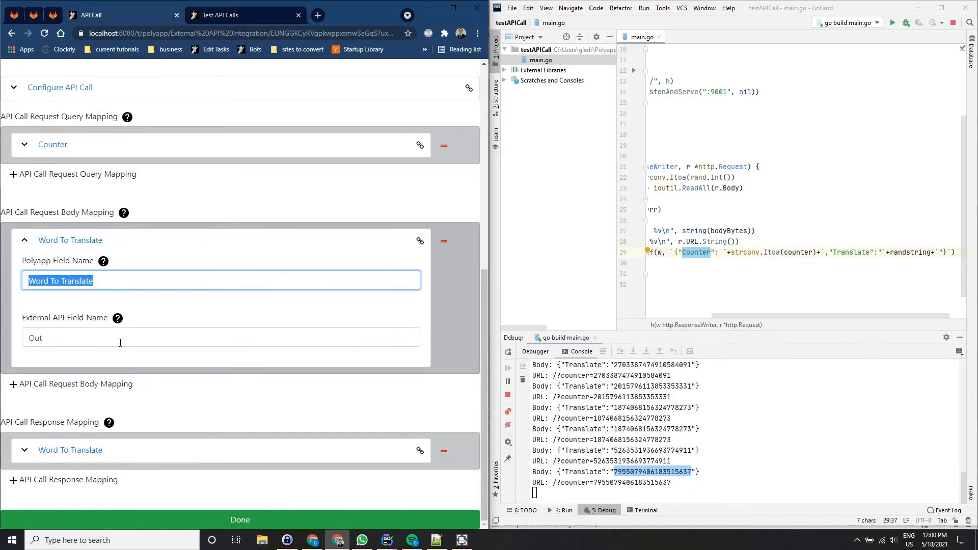
click(220, 14)
click(119, 12)
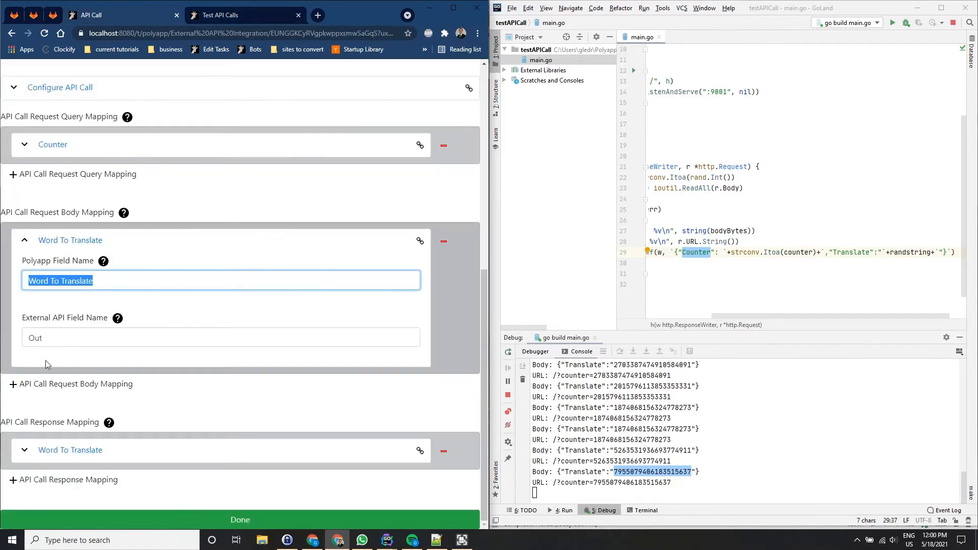
double_click(52, 344)
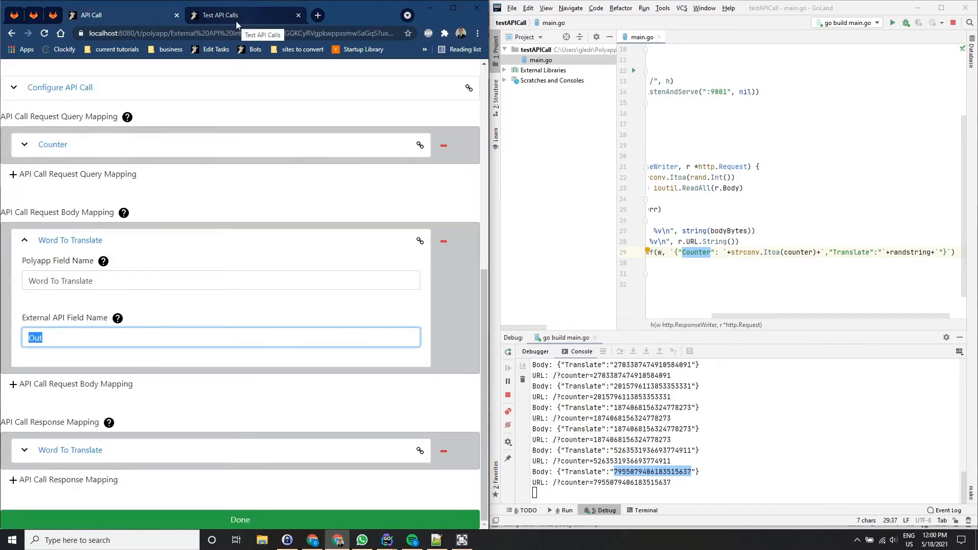
Collapse the Word To Translate body mapping and remove the Counter entry from API Call Request Query Mapping.
click(25, 241)
click(38, 261)
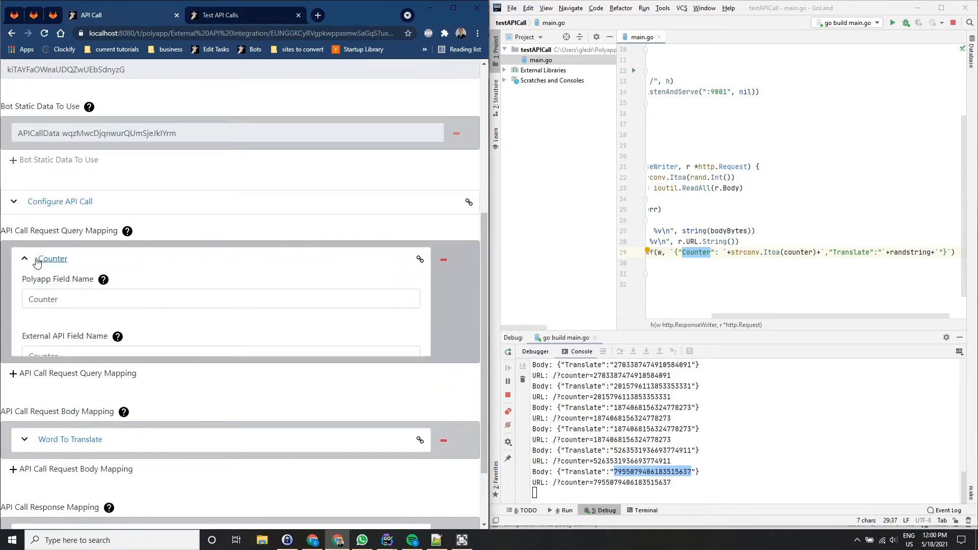
click(37, 262)
click(451, 260)
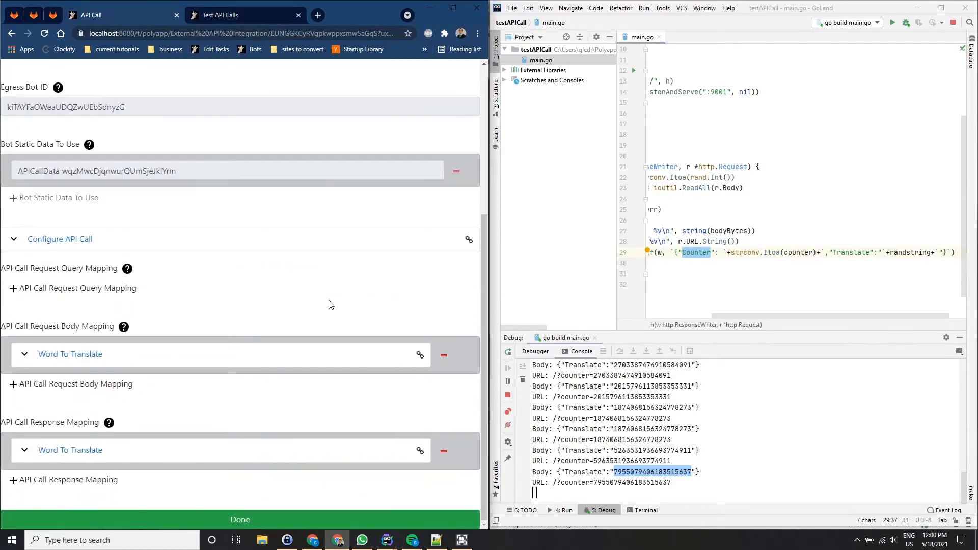
Test the configured API call without the Counter query mapping, read the error details and dismiss the message.
click(60, 240)
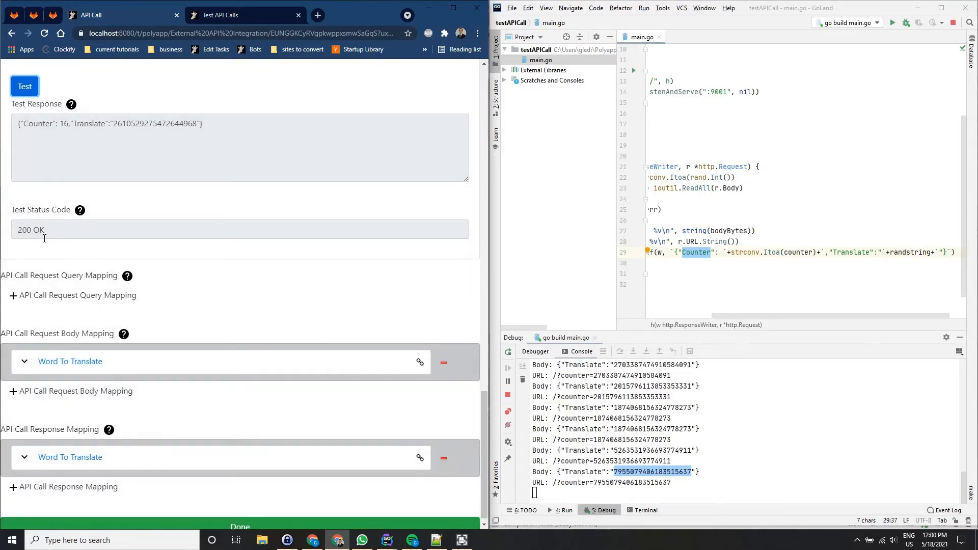
scroll(260, 342, up, 20)
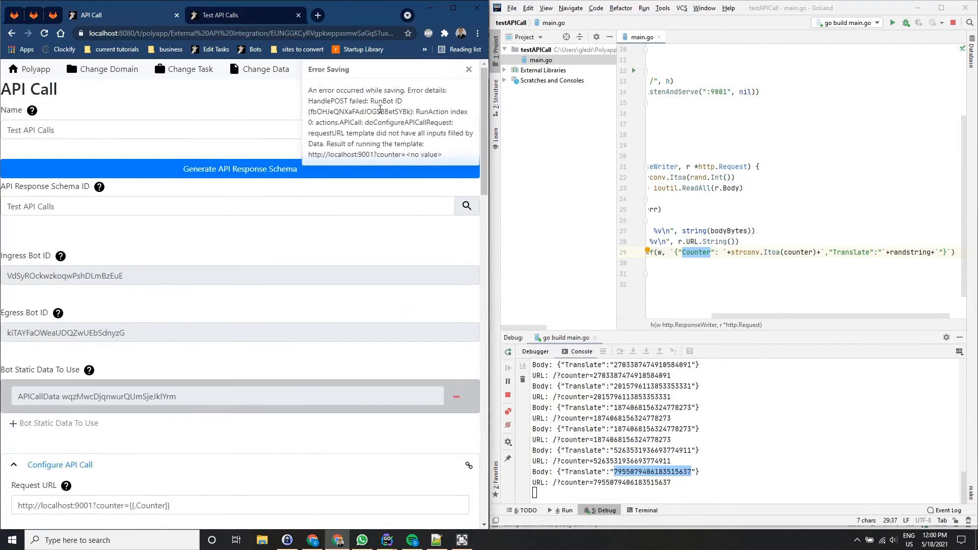
drag(360, 112, 384, 155)
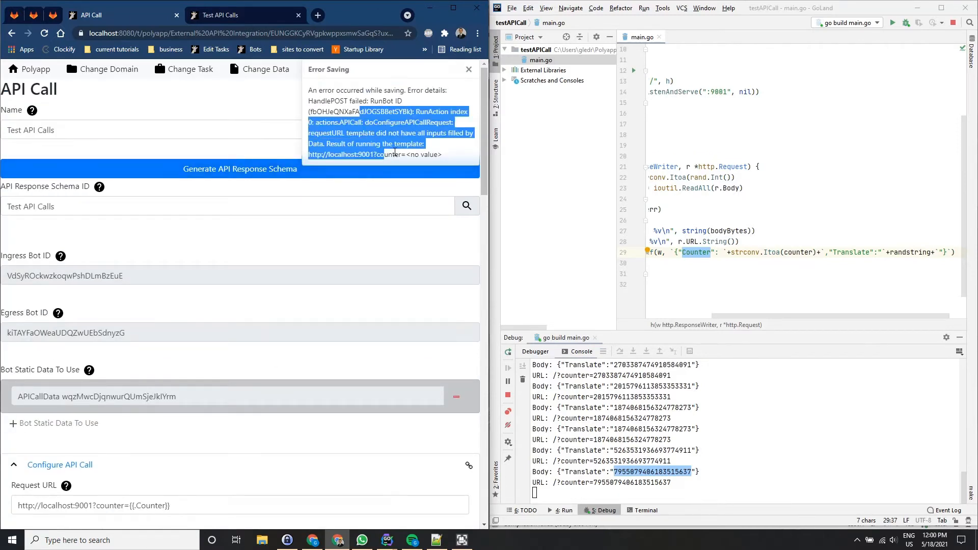
click(390, 152)
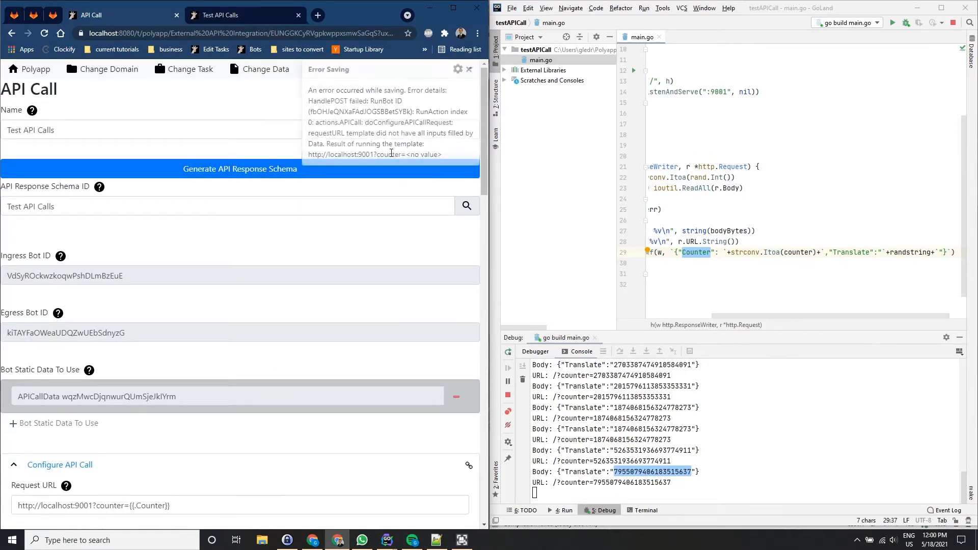
click(467, 69)
Add an API Call Request Query Mapping with Polyapp Field Name Counter and External API Field Name Counter.
scroll(286, 299, down, 20)
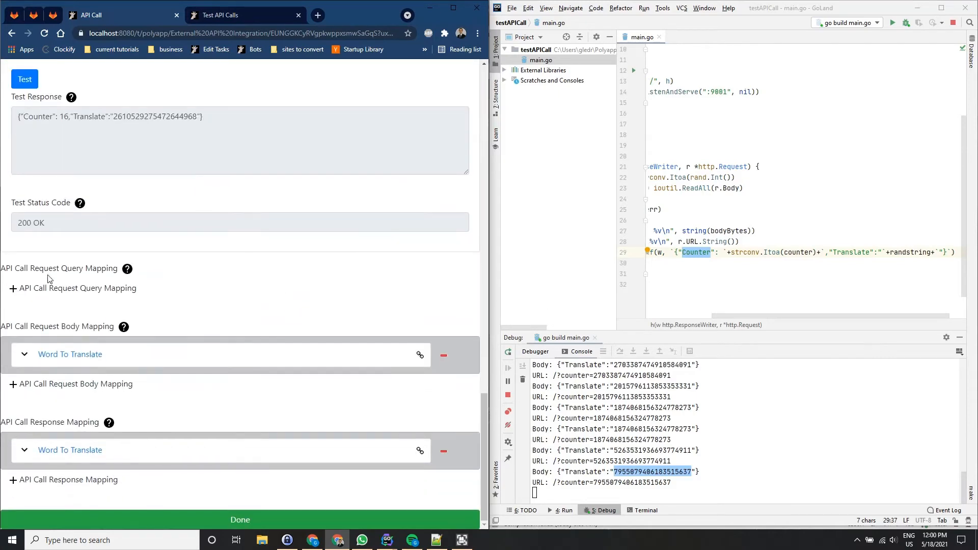
click(77, 288)
scroll(272, 211, down, 5)
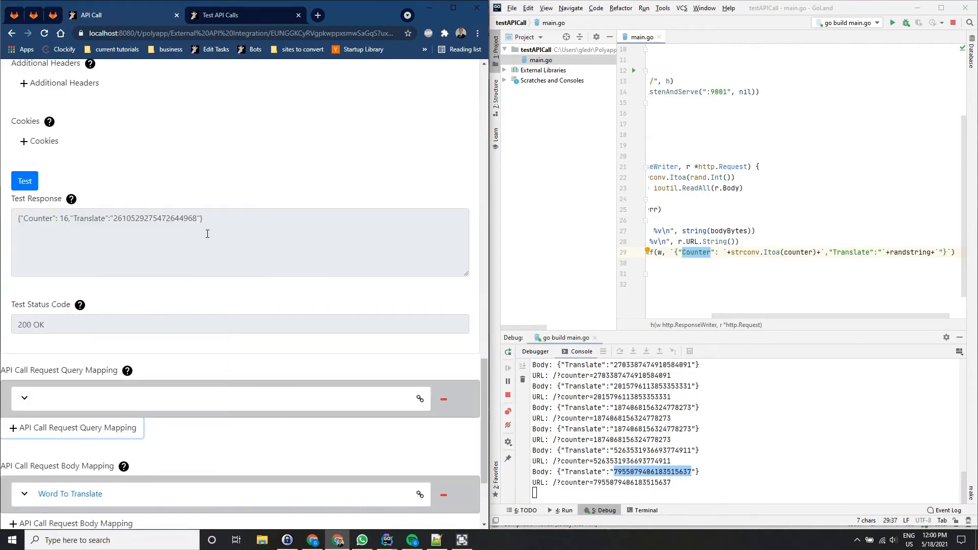
click(22, 400)
scroll(103, 375, down, 3)
click(105, 282)
text(Count)
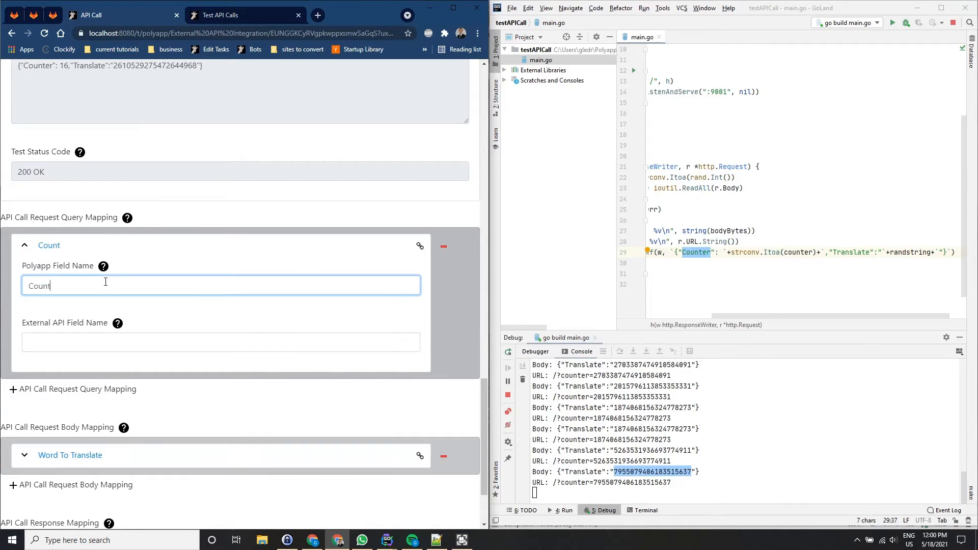
text(er)
key(Tab)
text(cou)
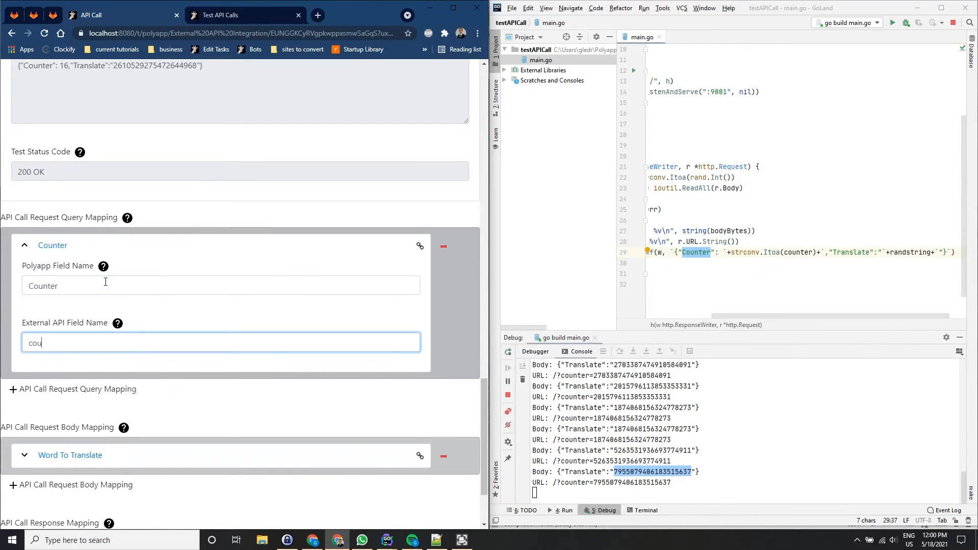
text(ounter)
Reload the API Call task and expand the Counter query mapping to check its Polyapp and external field names.
scroll(203, 363, up, 6)
click(218, 387)
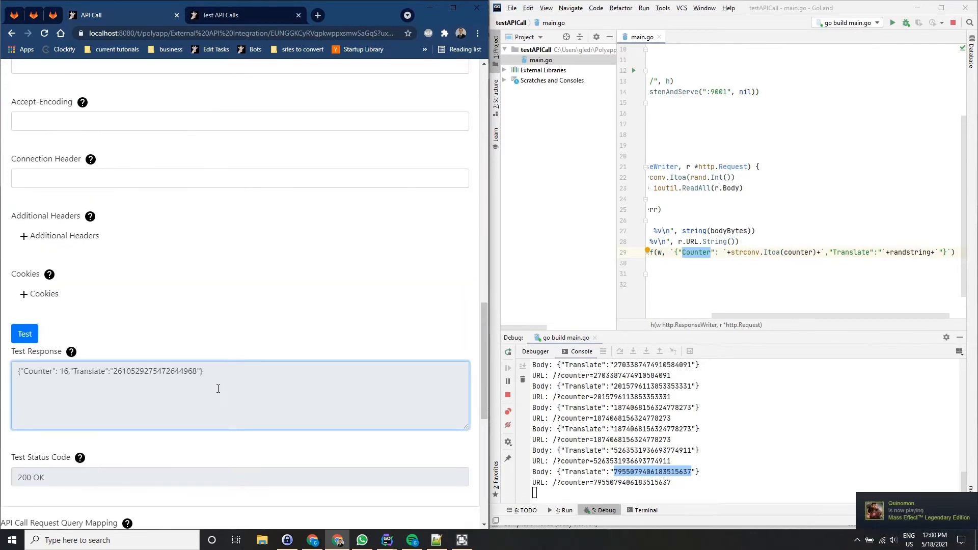
scroll(217, 388, down, 6)
click(198, 392)
key(F5)
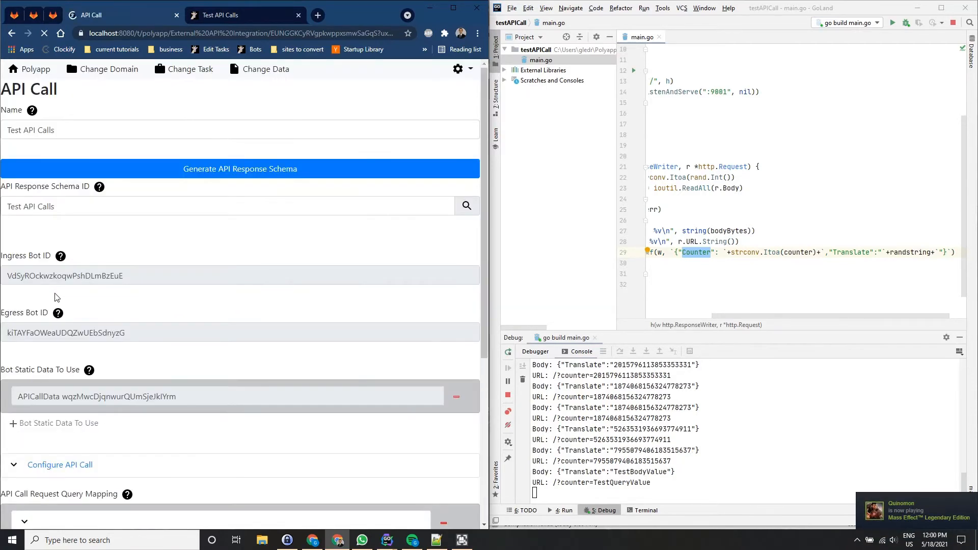
click(67, 259)
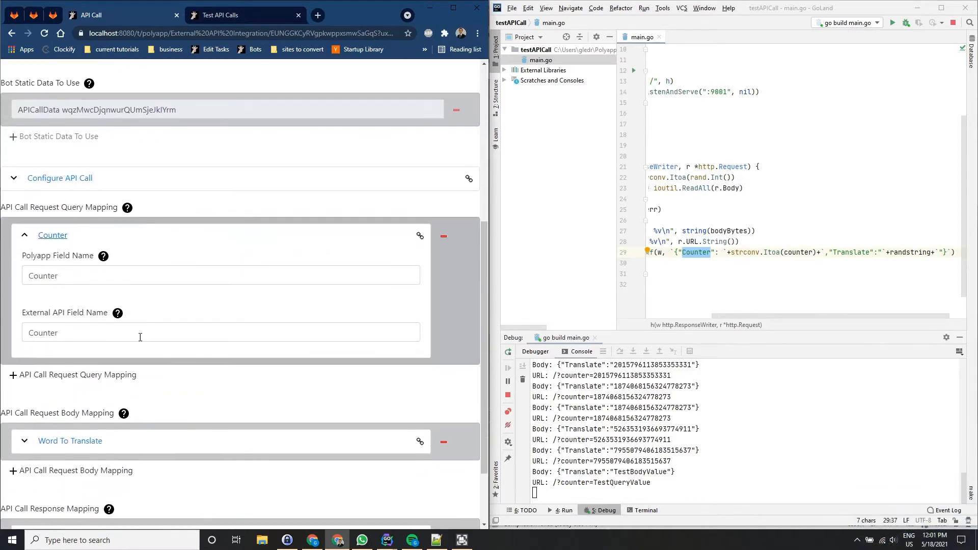
scroll(139, 336, down, 2)
double_click(135, 255)
click(171, 332)
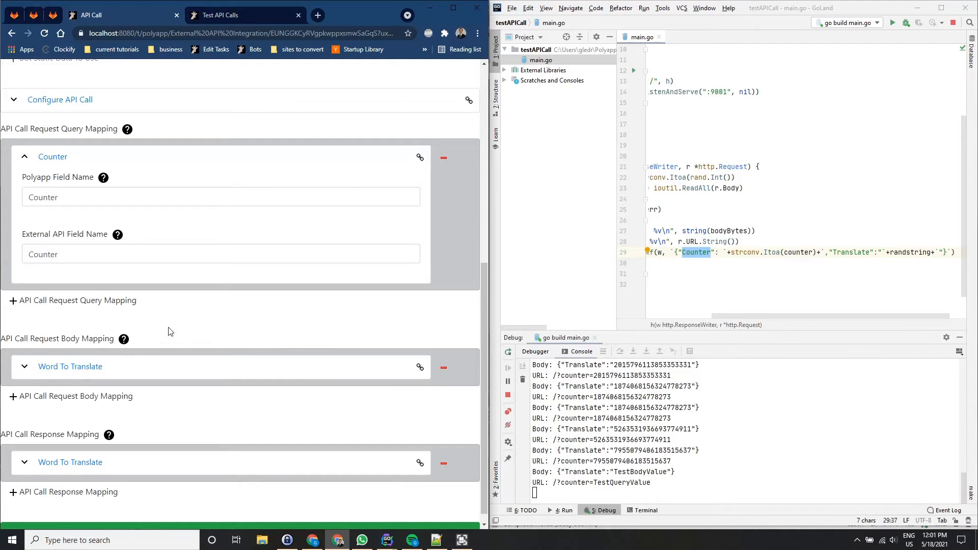
Expand Configure API Call and highlight the Translate template in its Body field.
scroll(170, 332, up, 7)
scroll(102, 326, down, 3)
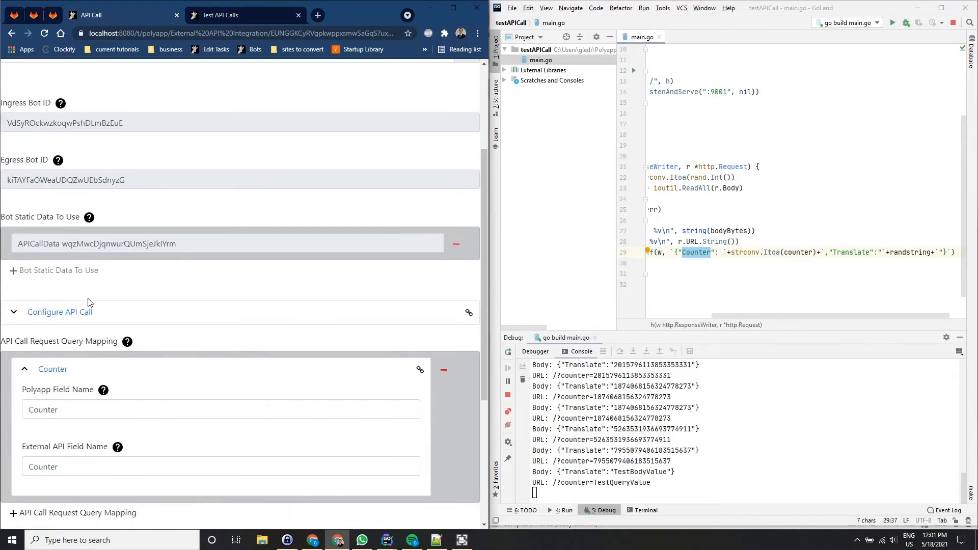
click(89, 309)
scroll(140, 305, down, 6)
triple_click(141, 211)
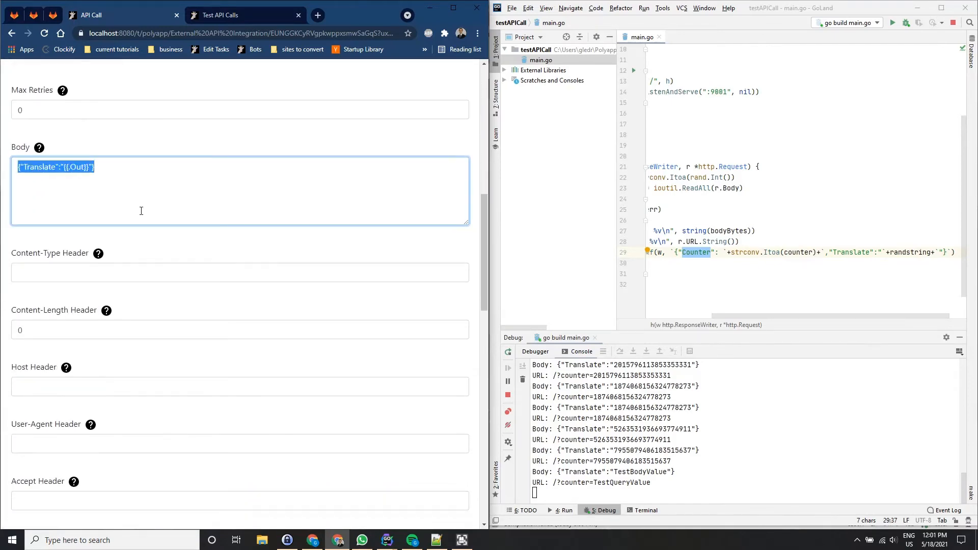
click(148, 244)
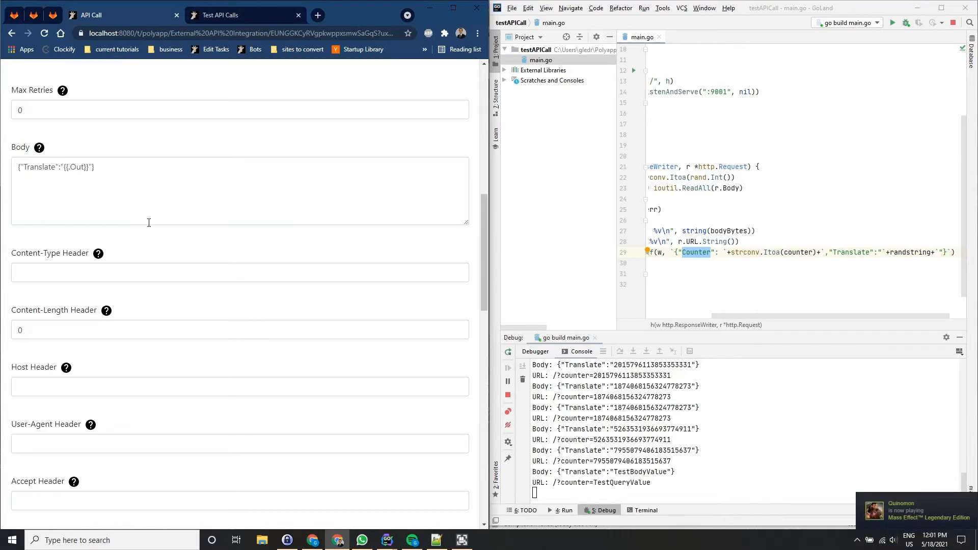
Highlight the Counter placeholder in the Request URL and compare it with the field names of the Counter query mapping.
scroll(122, 215, down, 6)
scroll(122, 214, down, 8)
scroll(131, 301, up, 19)
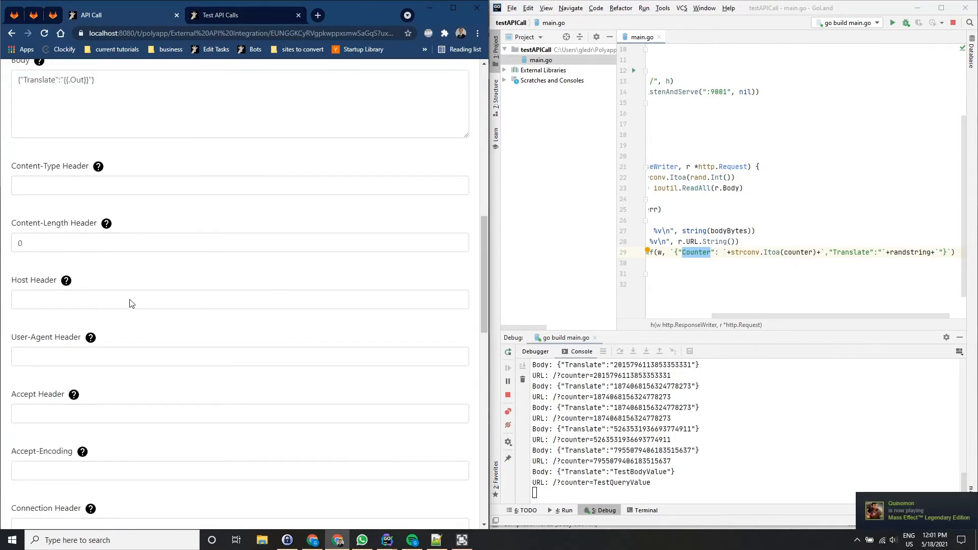
triple_click(137, 258)
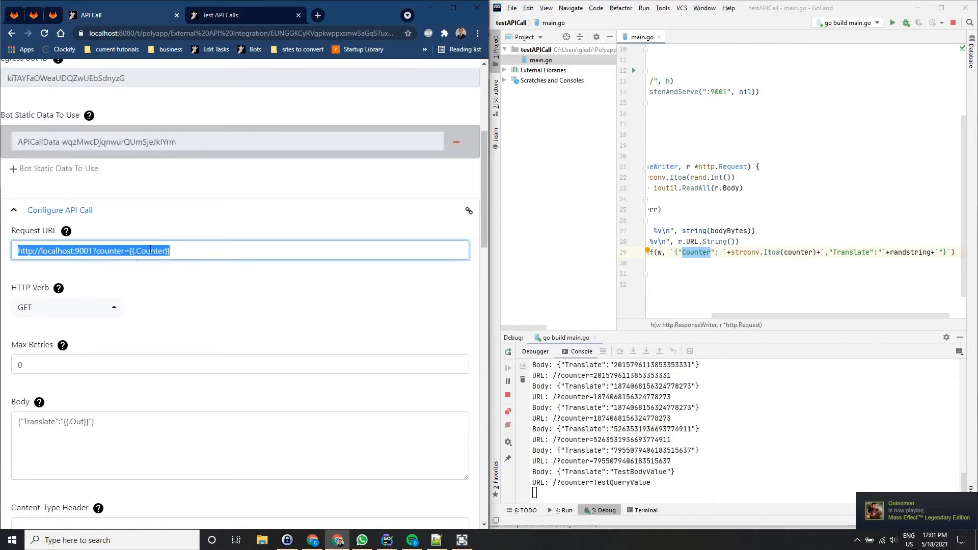
double_click(151, 250)
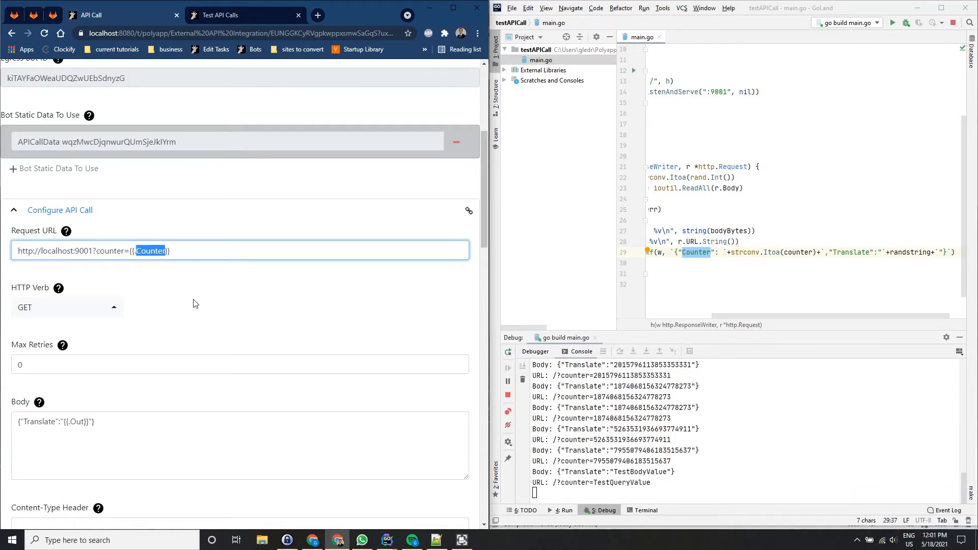
scroll(193, 302, up, 3)
scroll(199, 293, down, 15)
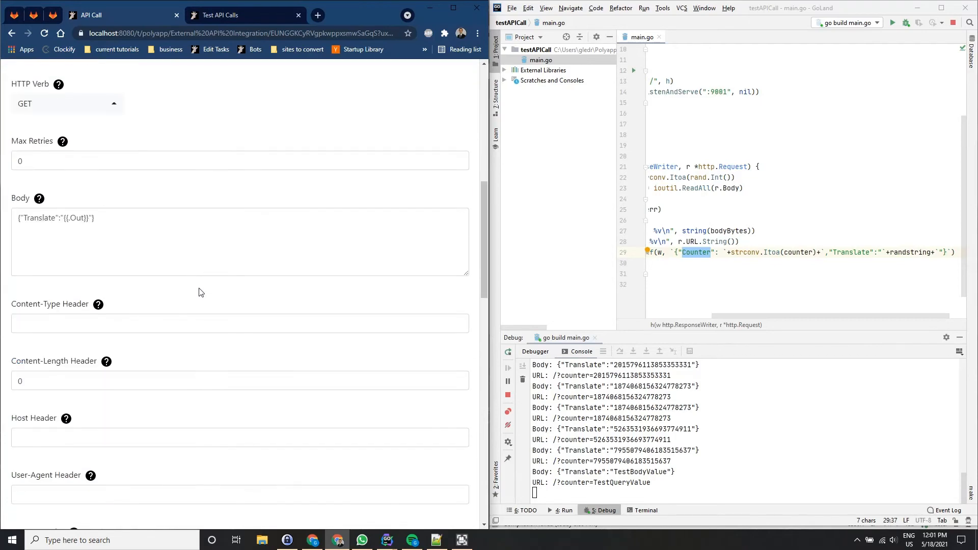
scroll(200, 291, down, 10)
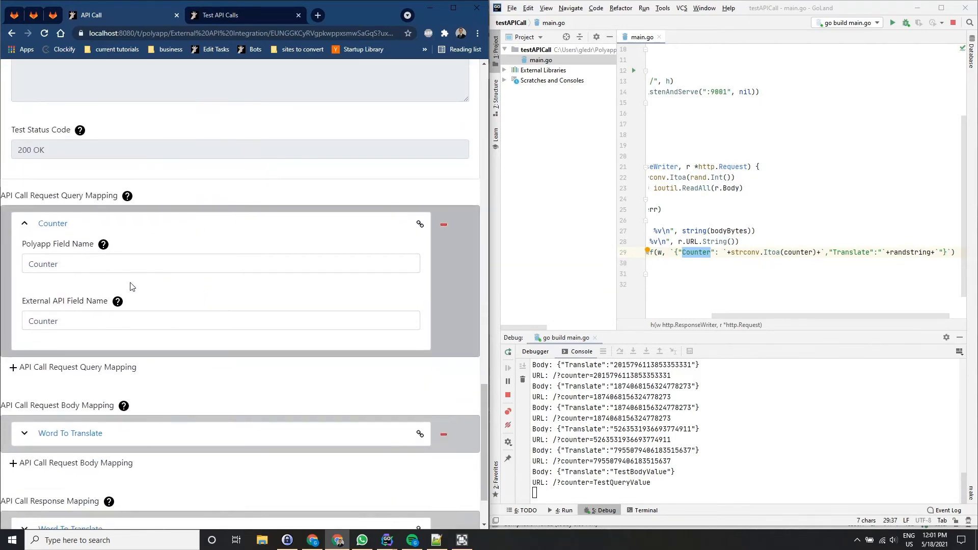
Compare the Polyapp Field Name and External API Field Name of the Counter query mapping.
click(89, 265)
click(83, 322)
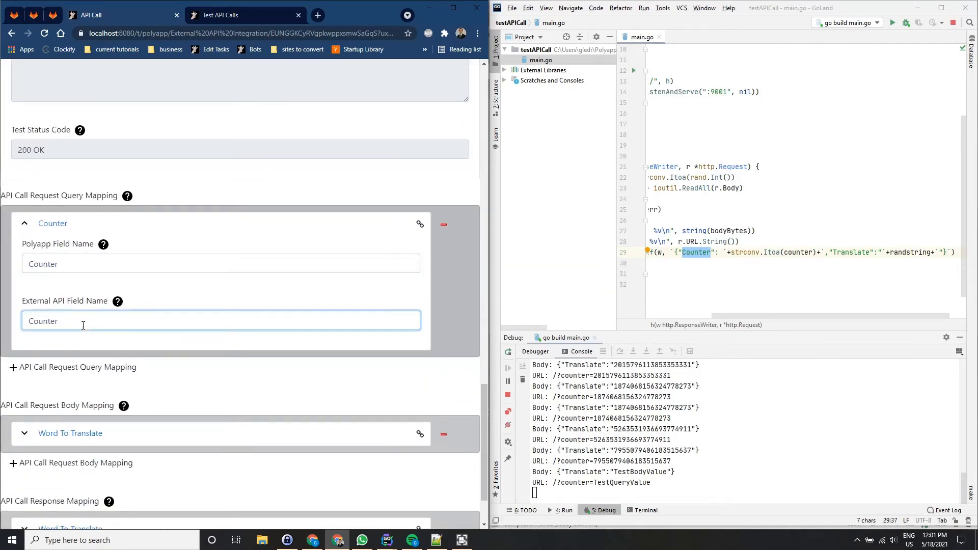
click(98, 265)
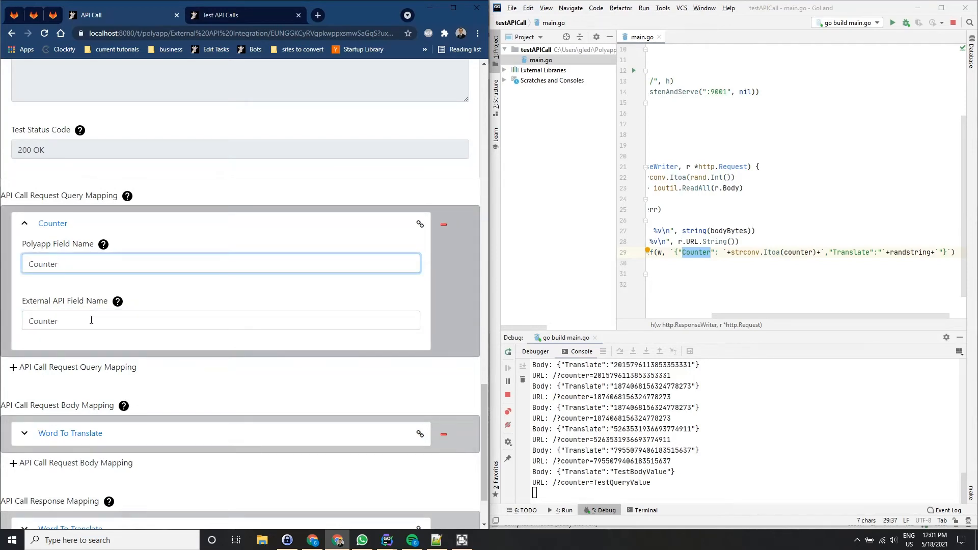
click(91, 321)
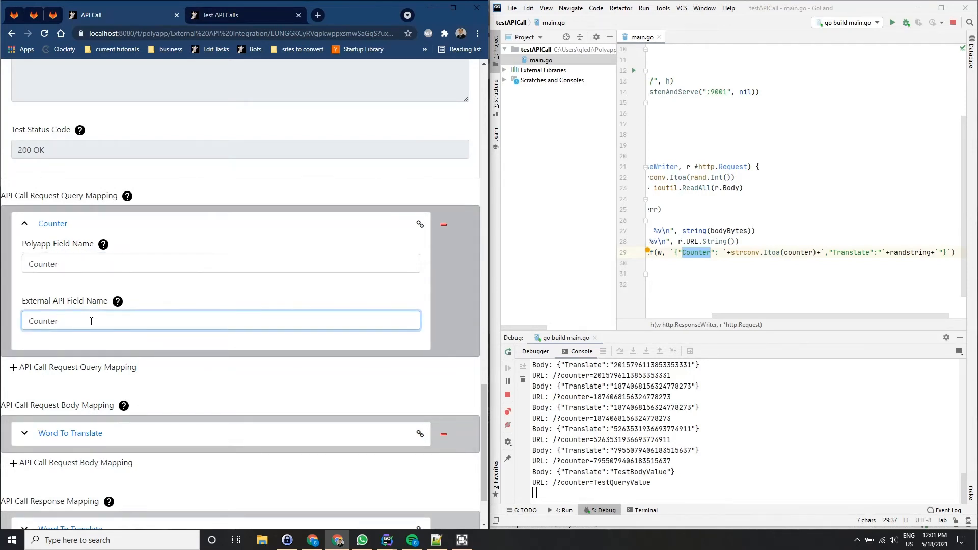
click(77, 267)
click(74, 319)
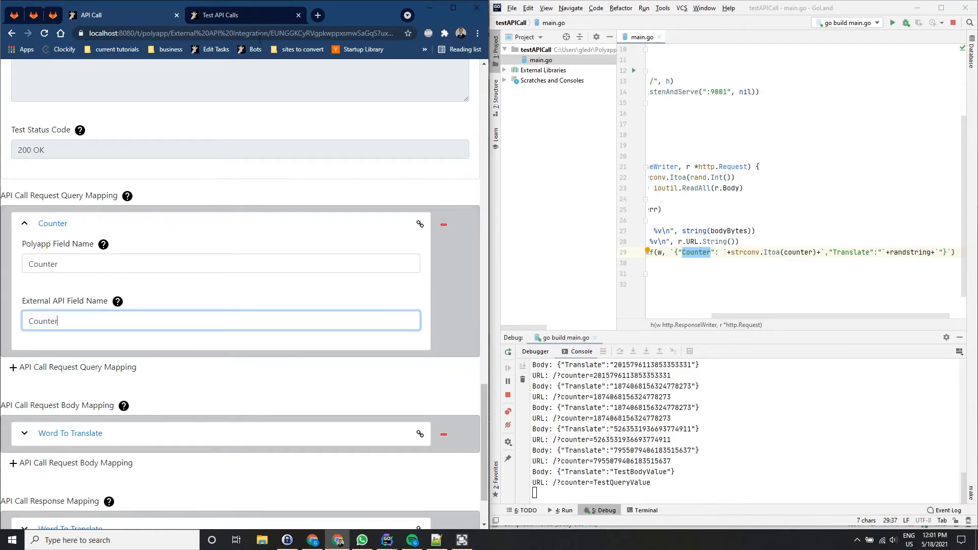
Check the Counter field in Test API Calls and collapse the Counter query mapping in the API Call task.
click(258, 19)
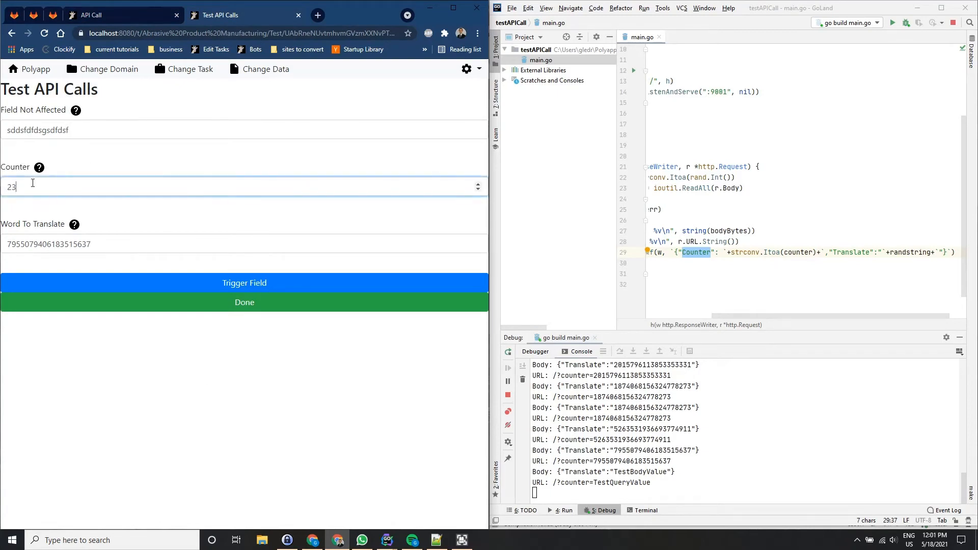
click(105, 20)
scroll(148, 257, up, 8)
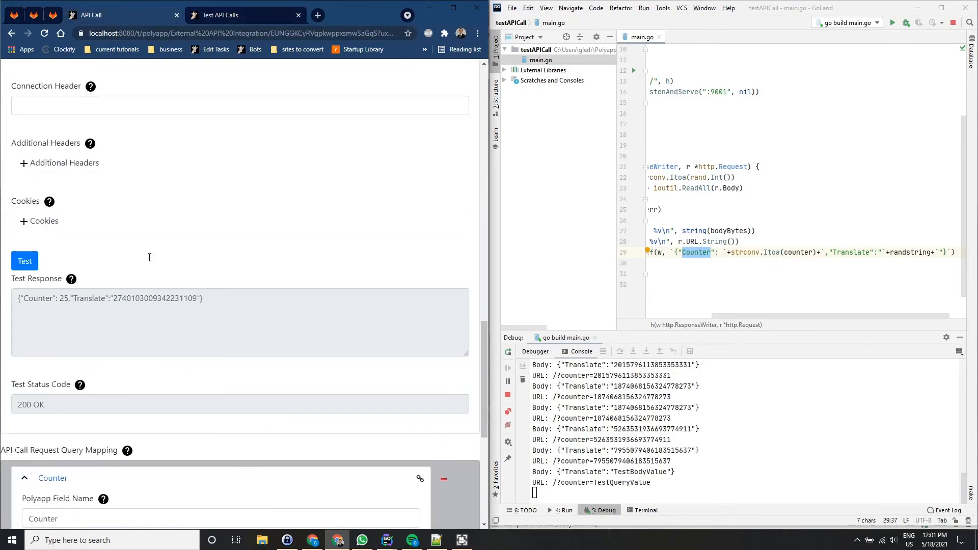
scroll(109, 315, down, 2)
scroll(110, 315, down, 7)
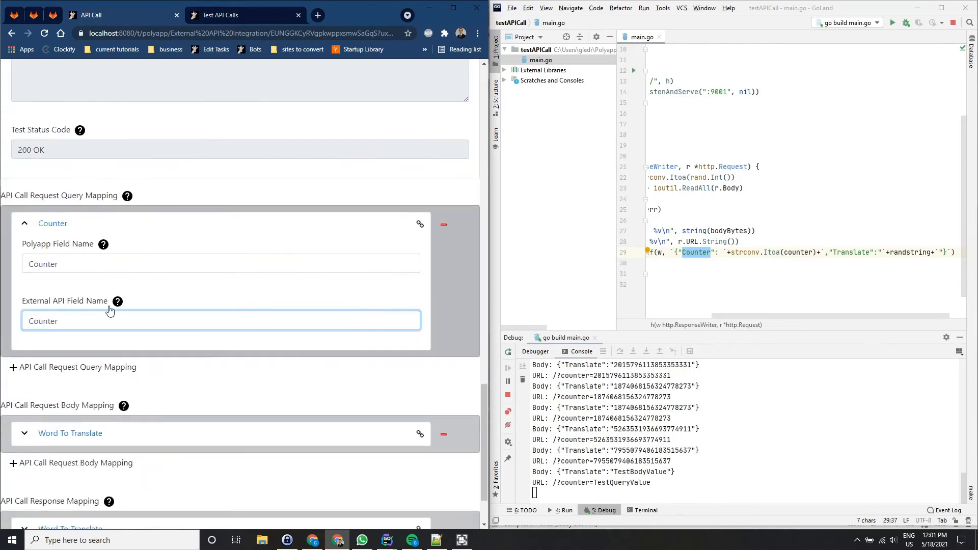
click(72, 227)
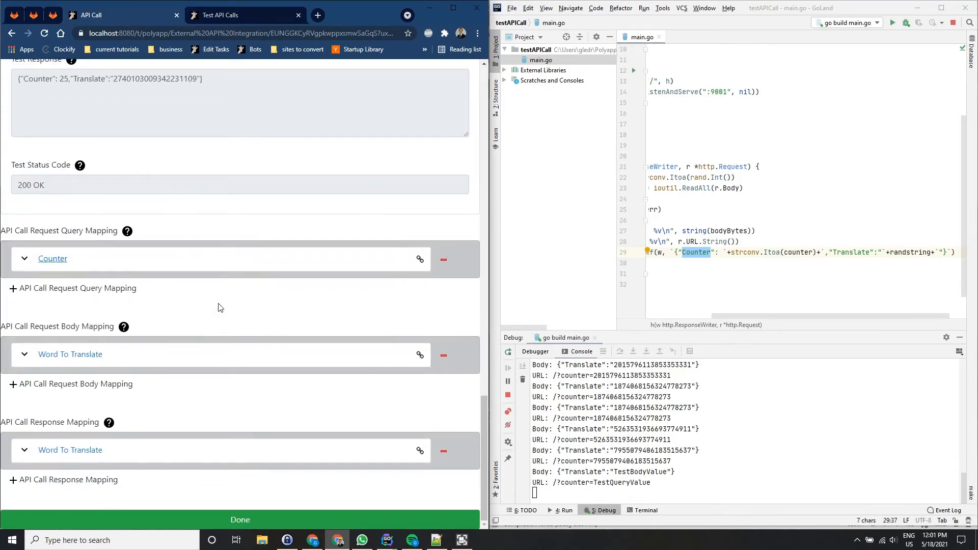
Collapse Configure API Call and compare the API Call task with the Test API Calls task.
scroll(225, 308, up, 13)
scroll(228, 312, up, 10)
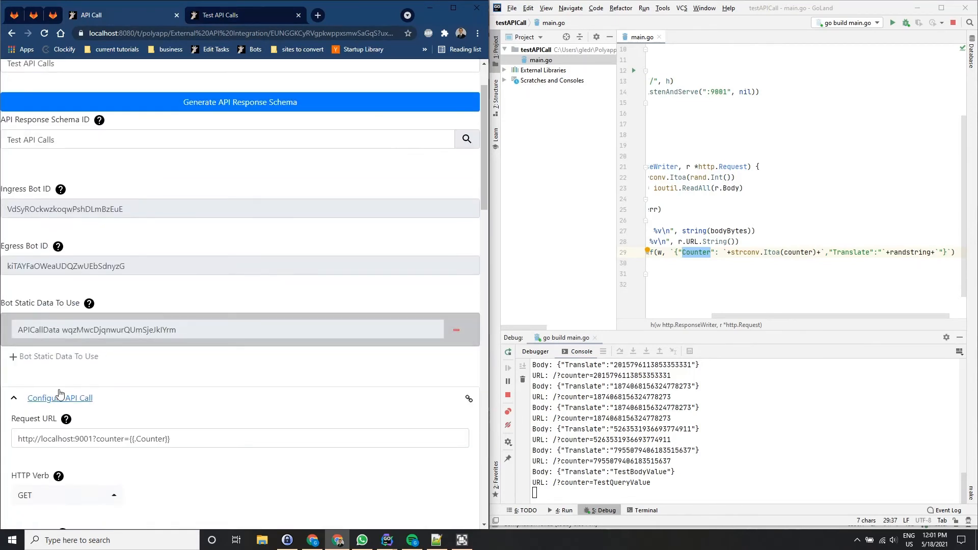
click(205, 22)
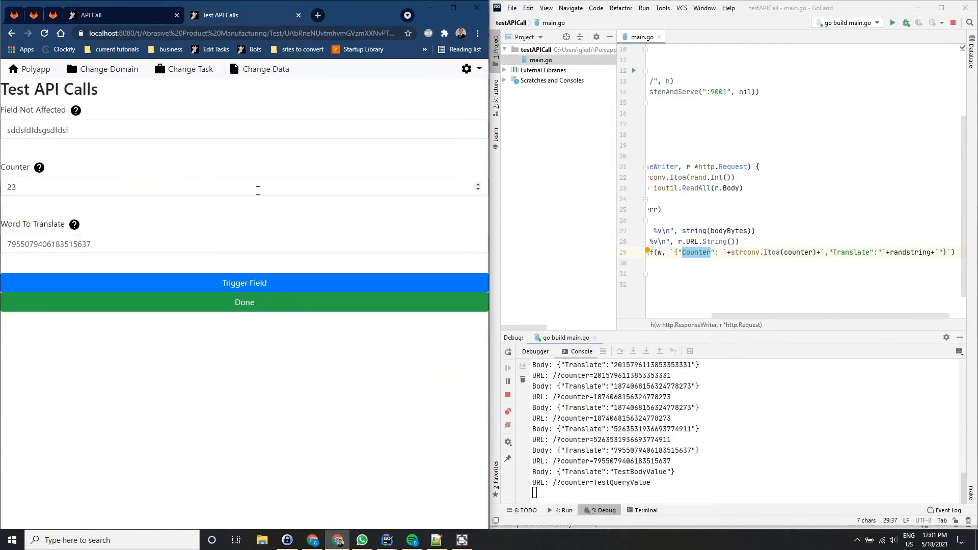
click(148, 18)
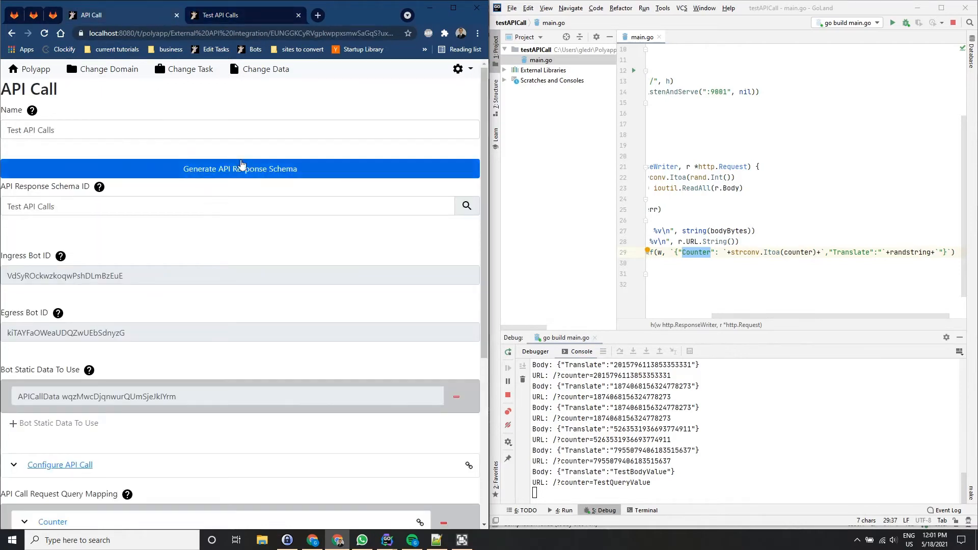
click(249, 18)
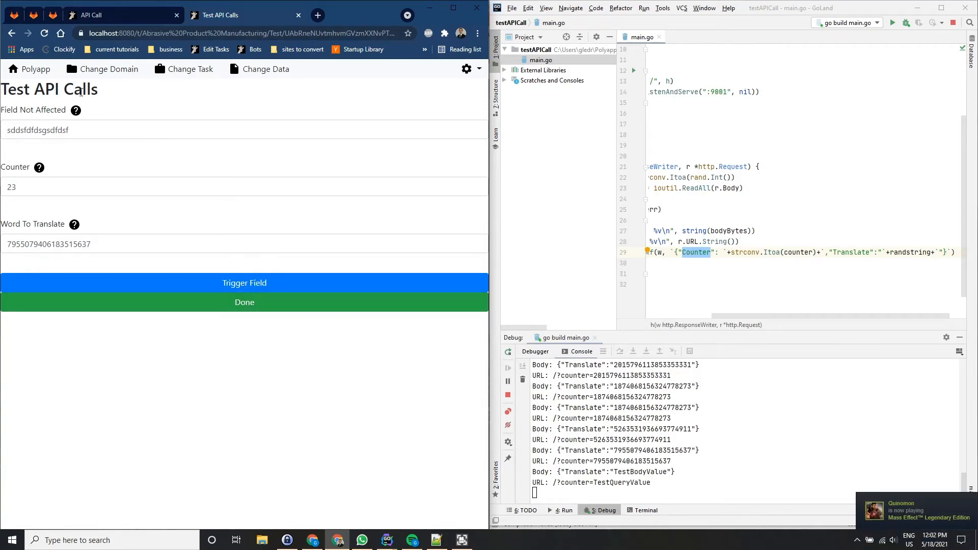
Expand Configure API Call in the API Call task and highlight the Out placeholder in Body and the Counter placeholder in Request URL.
click(148, 18)
scroll(300, 267, down, 5)
click(153, 203)
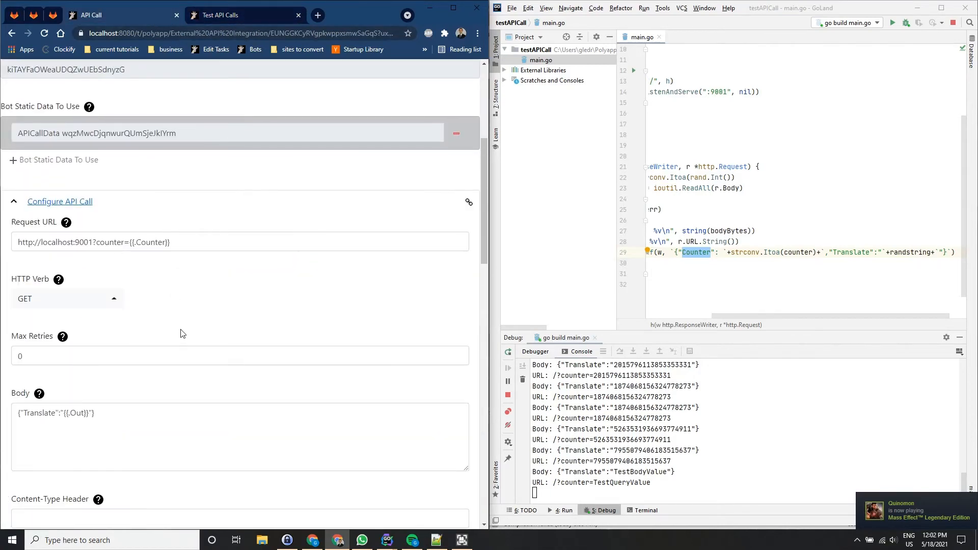
scroll(182, 333, down, 4)
scroll(182, 333, up, 3)
double_click(76, 363)
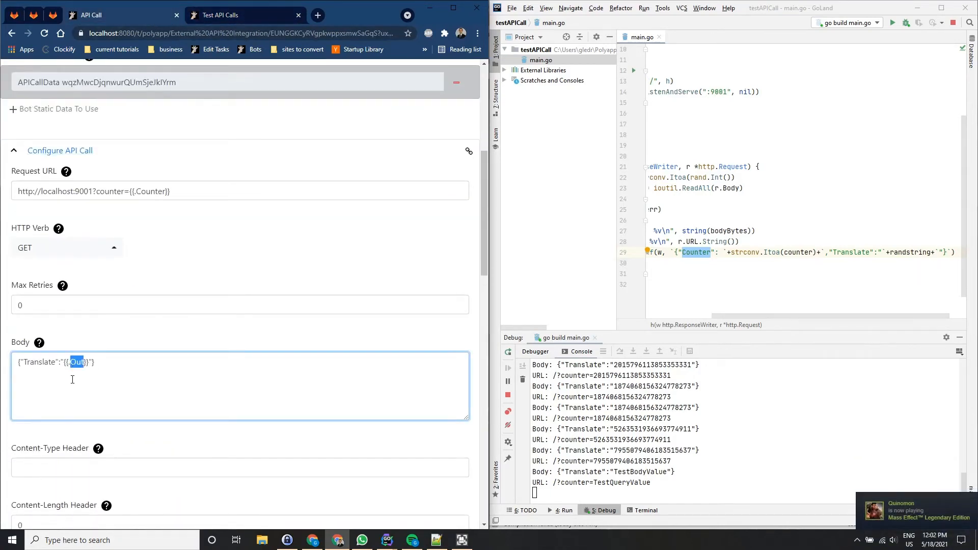
double_click(156, 190)
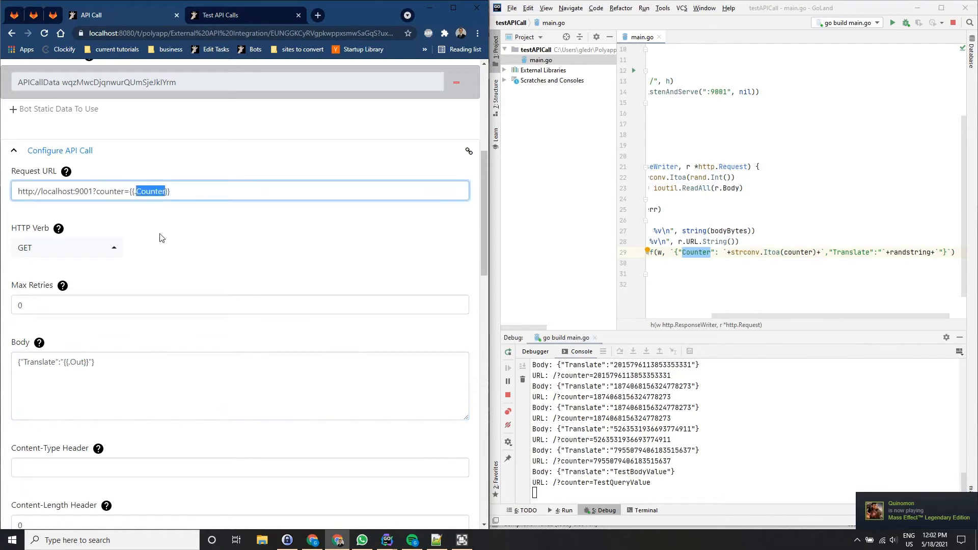
double_click(84, 362)
click(161, 271)
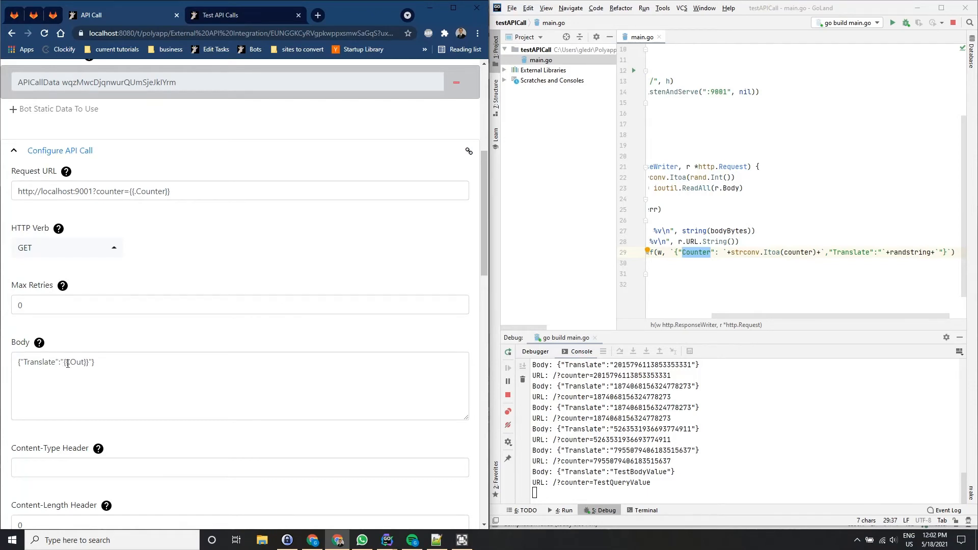
Replace the {{.Out}} placeholder in the API call's Body with the fixed text "some string".
drag(65, 363, 86, 365)
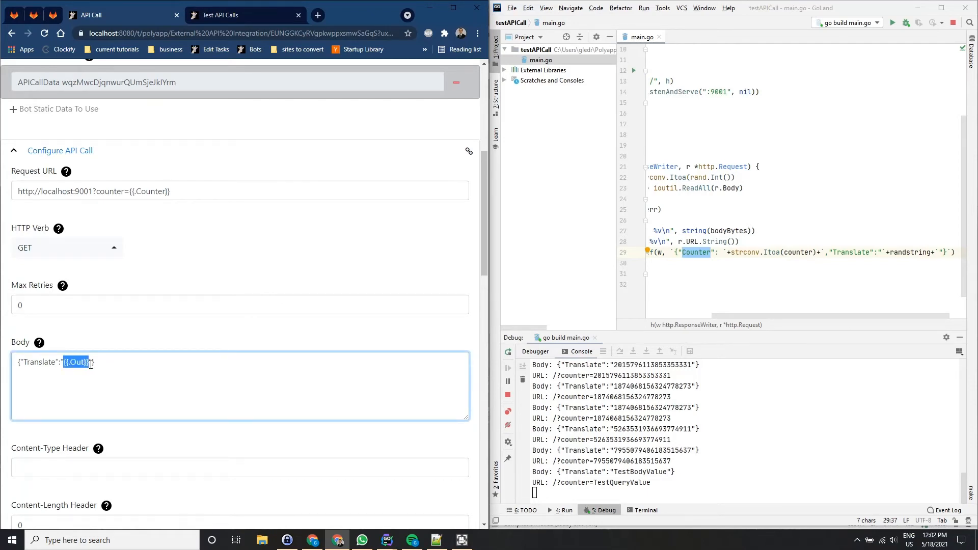
text(sme)
key(BackSpace)
text(ome string)
scroll(103, 359, up, 4)
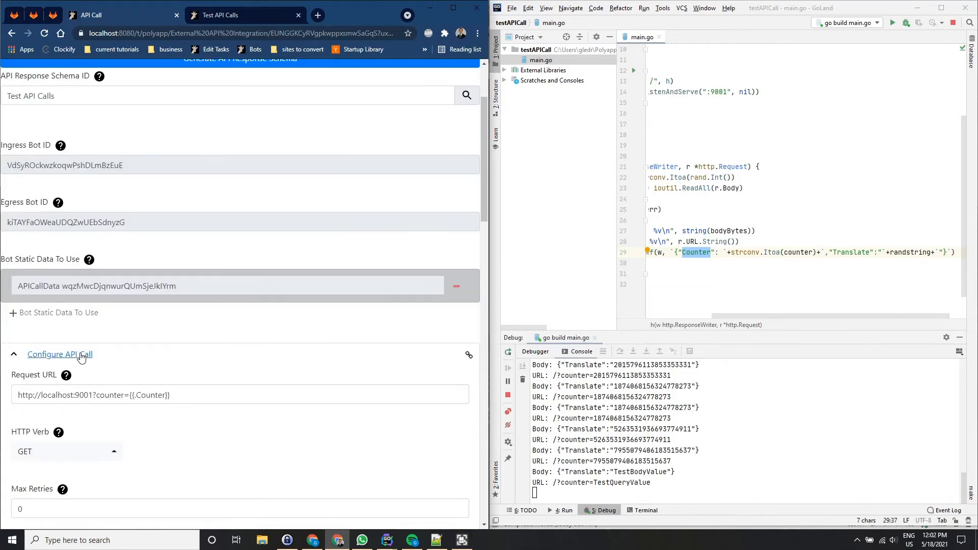
Run the API call test from Configure API Call and inspect the logged request body and URL in the GoLand debug console.
click(82, 356)
scroll(166, 360, down, 3)
click(69, 205)
scroll(138, 363, down, 13)
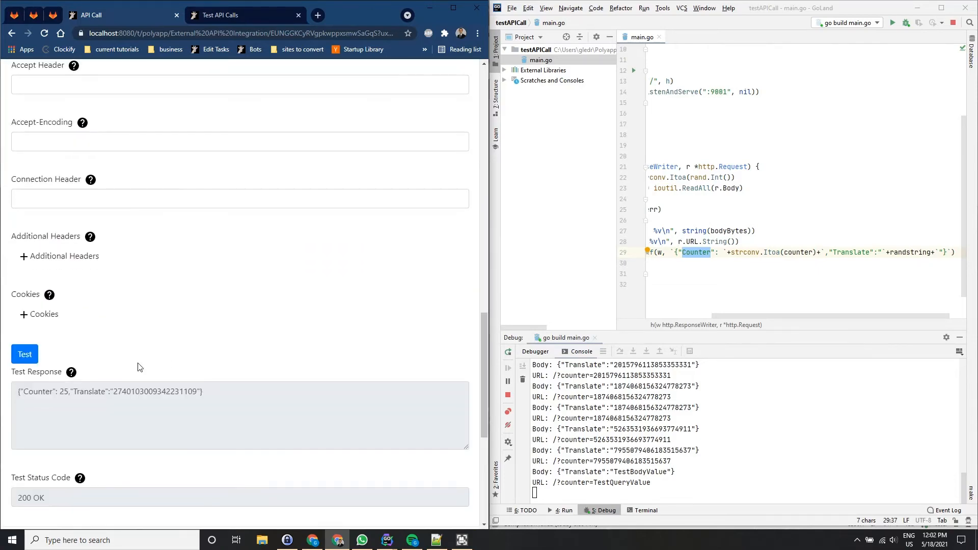
click(19, 360)
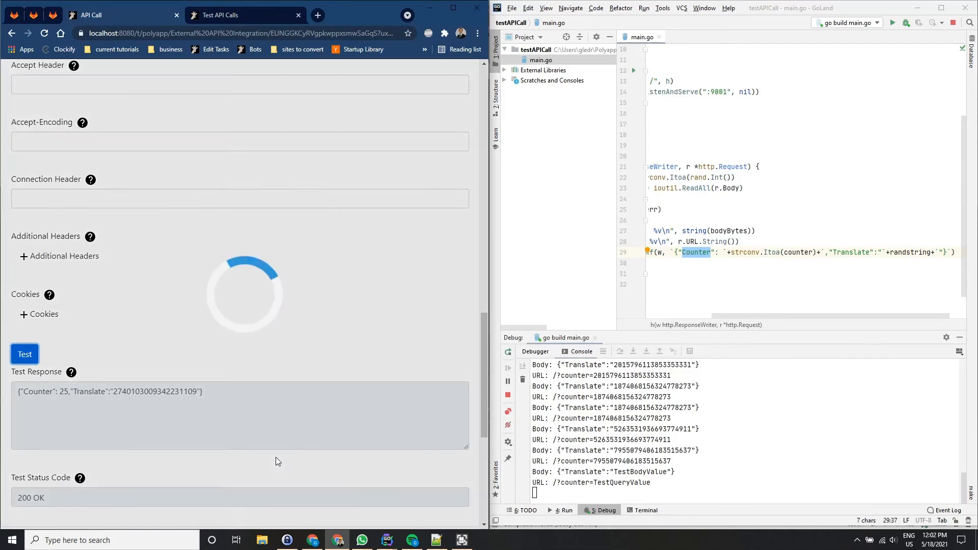
click(673, 498)
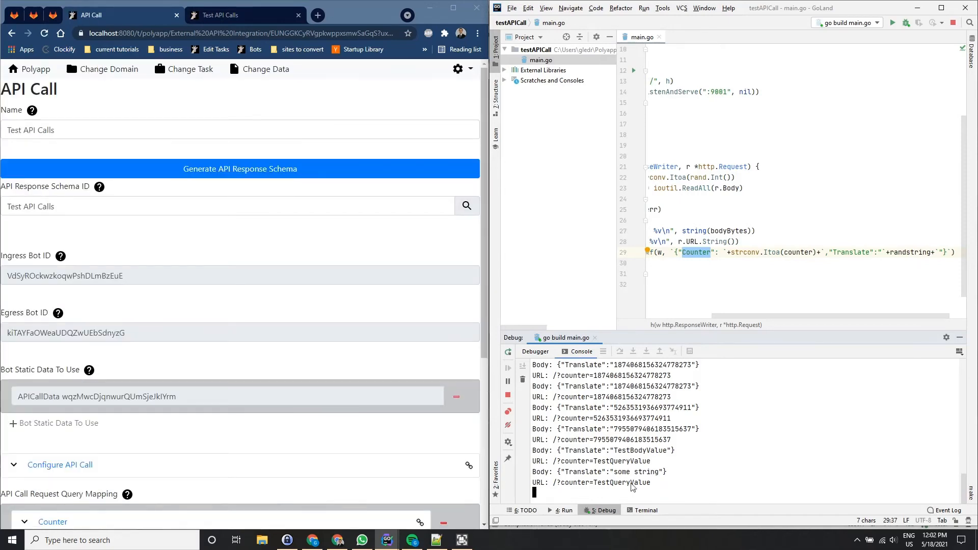
mouse_move(621, 473)
mouse_down()
mouse_move(660, 473)
mouse_move(615, 473)
mouse_up()
click(616, 479)
Return to Test API Calls in the browser and examine the Counter and Field Not Affected values.
click(240, 9)
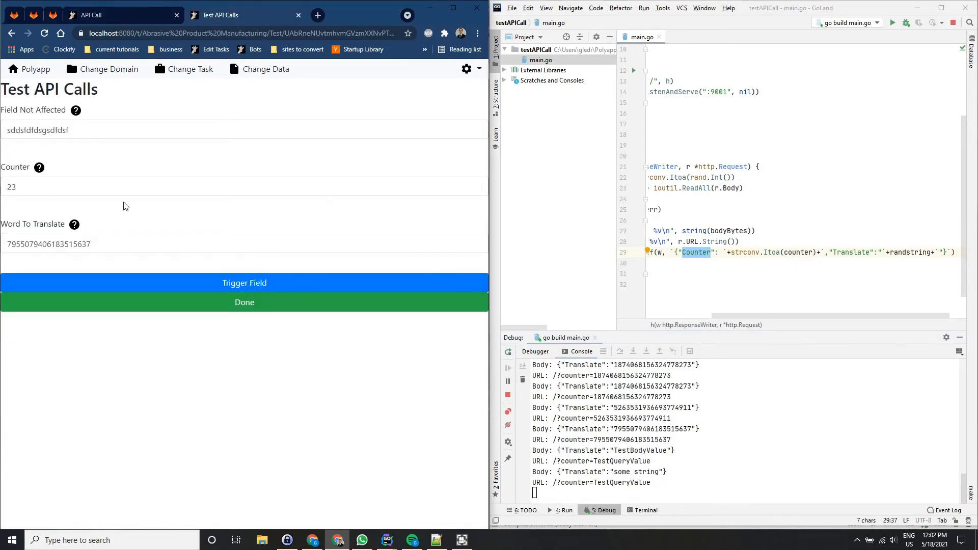
click(121, 195)
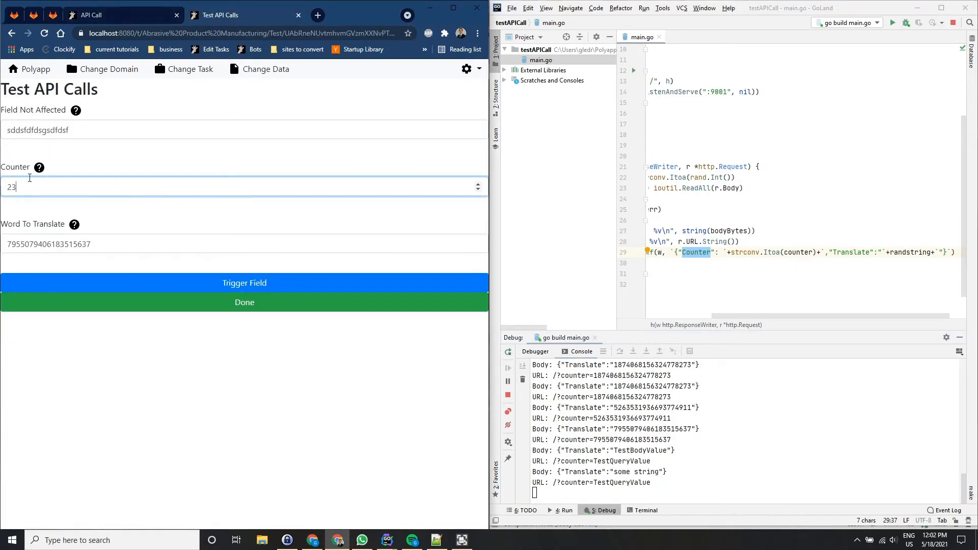
double_click(52, 131)
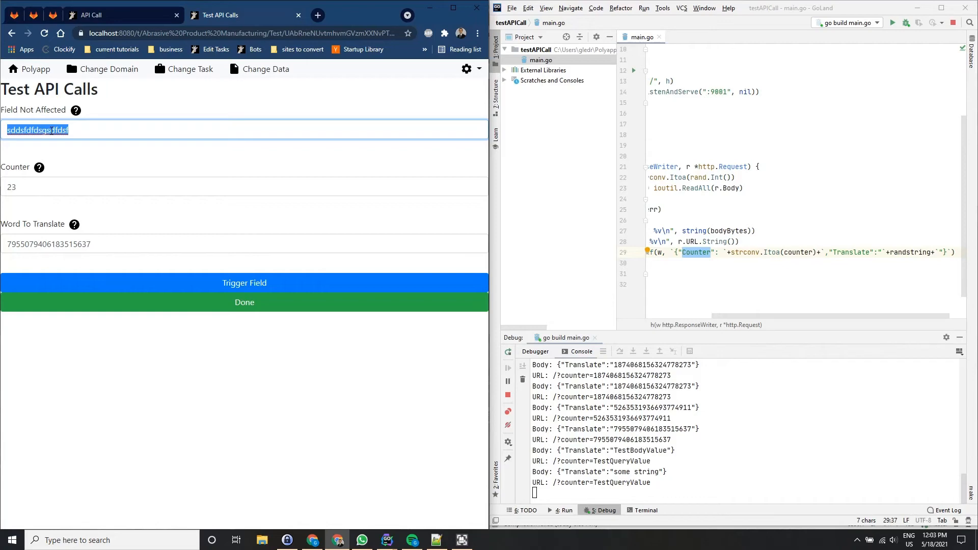
click(143, 147)
Review the Configure API Call settings in the API Call task, collapse them and point out the API Call Request Body Mapping section.
click(142, 13)
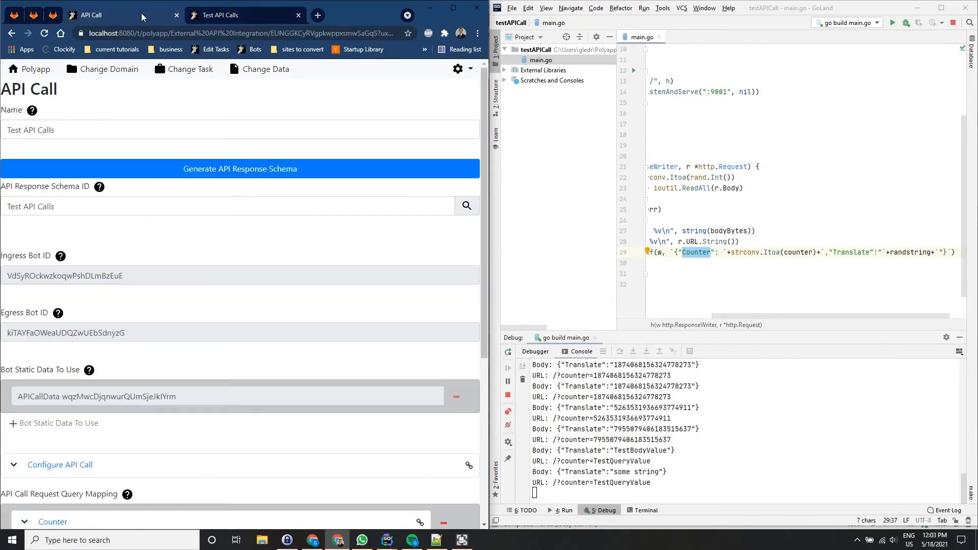
scroll(145, 246, down, 5)
scroll(259, 325, up, 2)
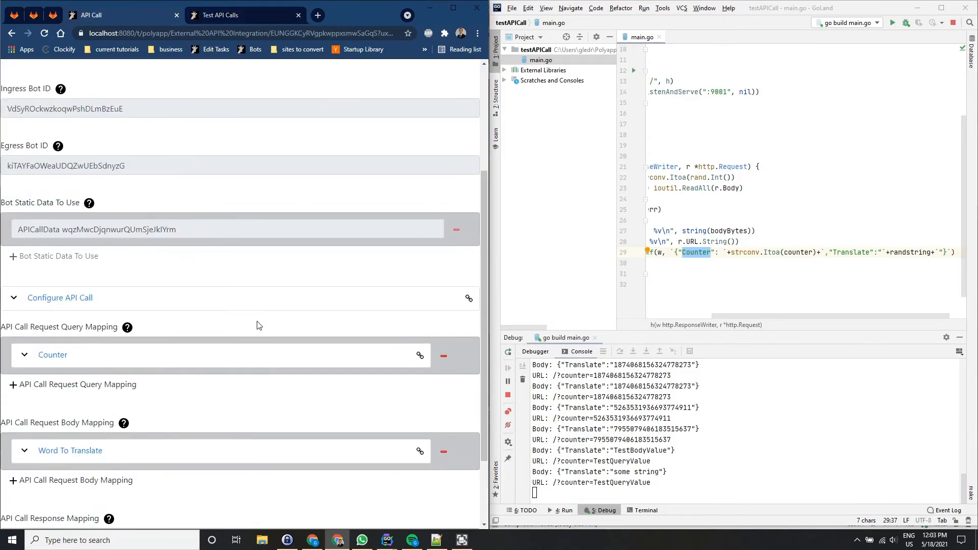
scroll(258, 325, up, 3)
scroll(207, 310, down, 3)
click(74, 306)
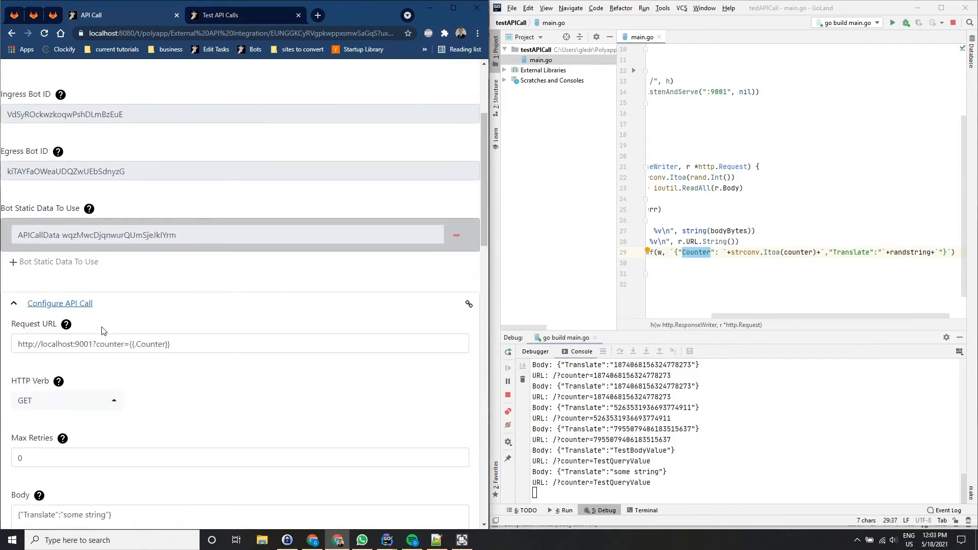
scroll(103, 332, down, 7)
scroll(51, 376, down, 5)
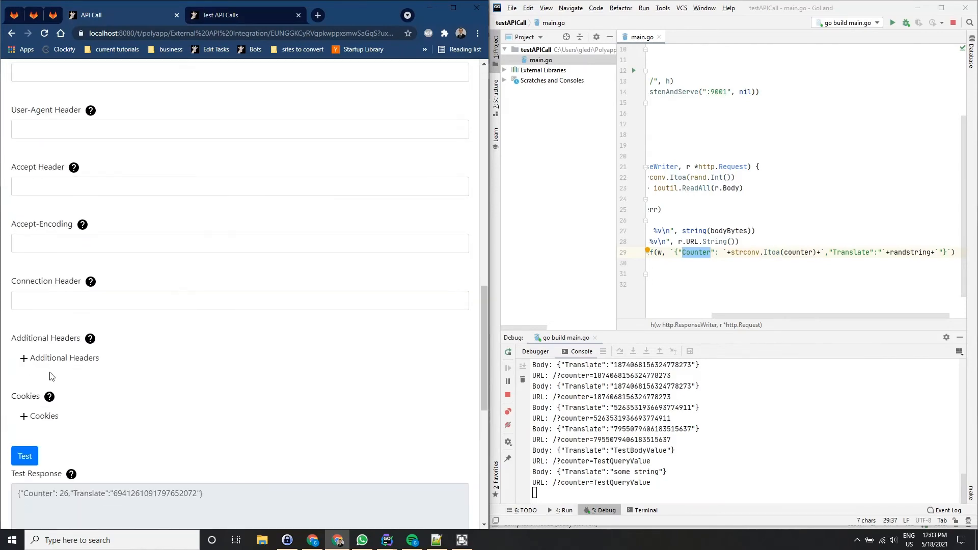
scroll(114, 443, up, 9)
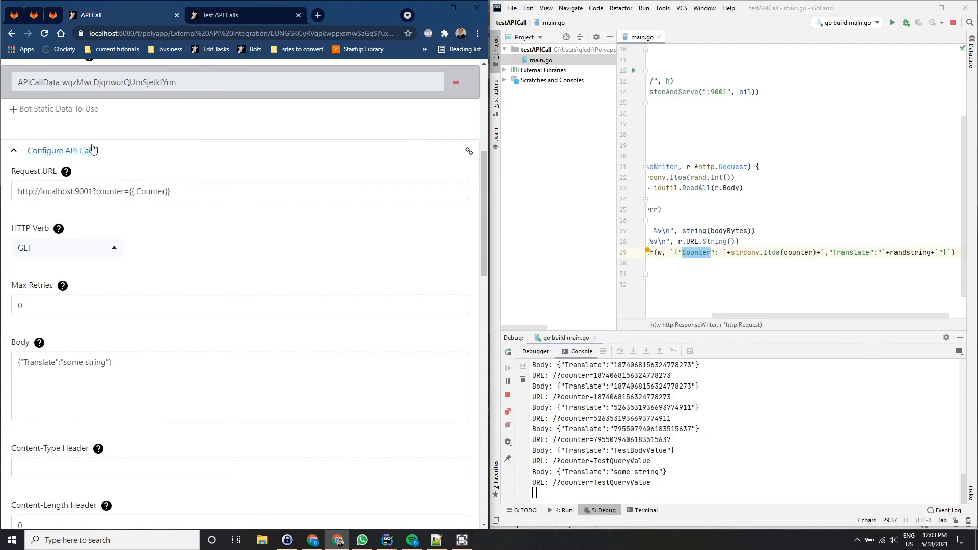
click(92, 148)
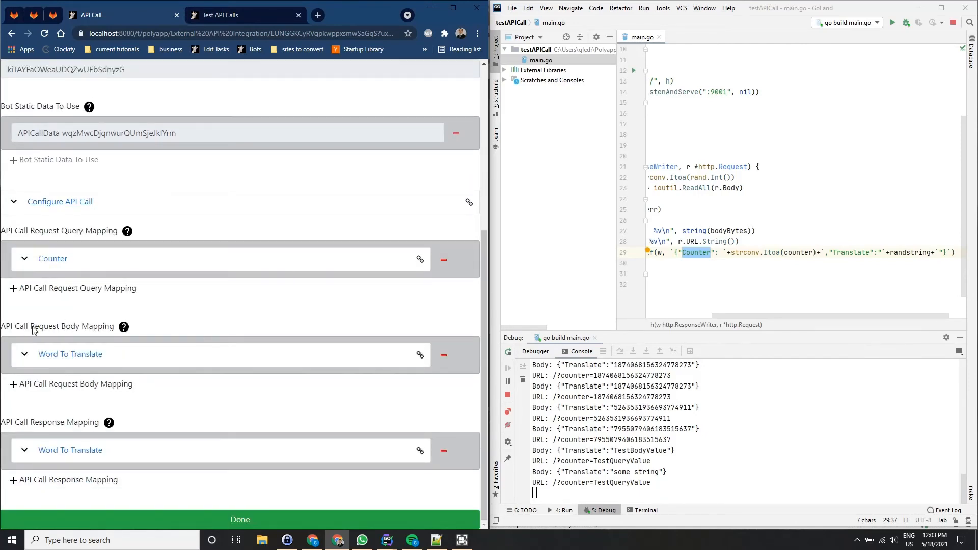
drag(33, 327, 90, 333)
click(193, 326)
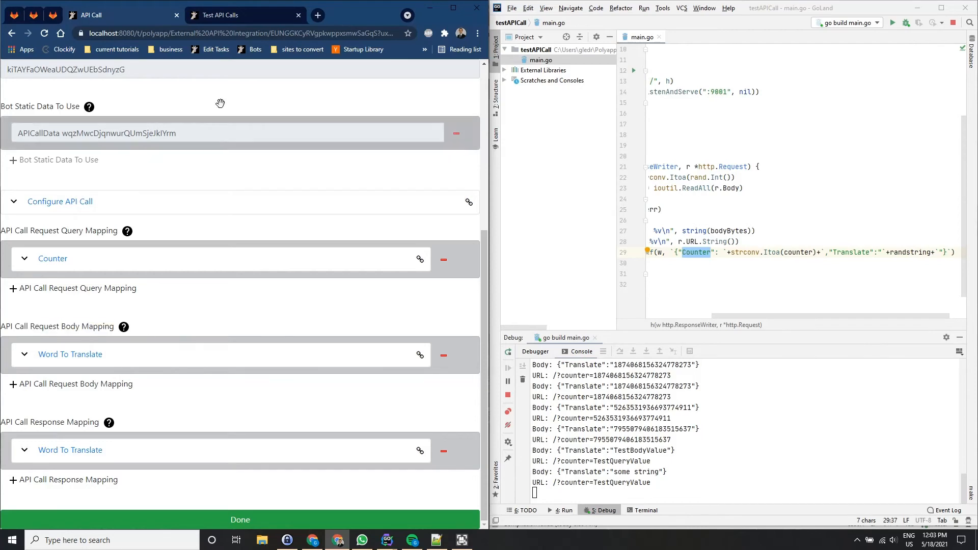
Highlight the Counter and Word To Translate field labels in Test API Calls.
click(223, 16)
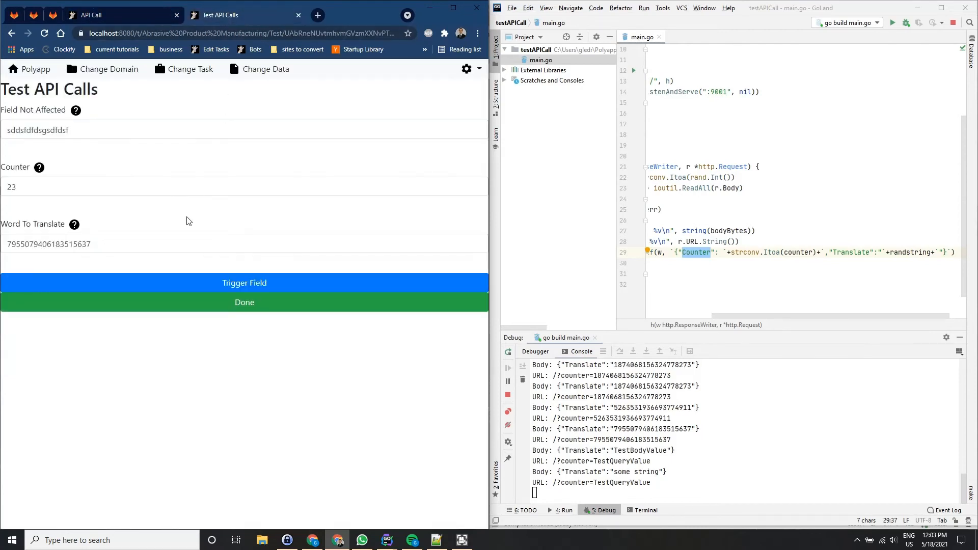
drag(15, 167, 18, 168)
triple_click(19, 168)
double_click(20, 168)
click(56, 230)
triple_click(57, 230)
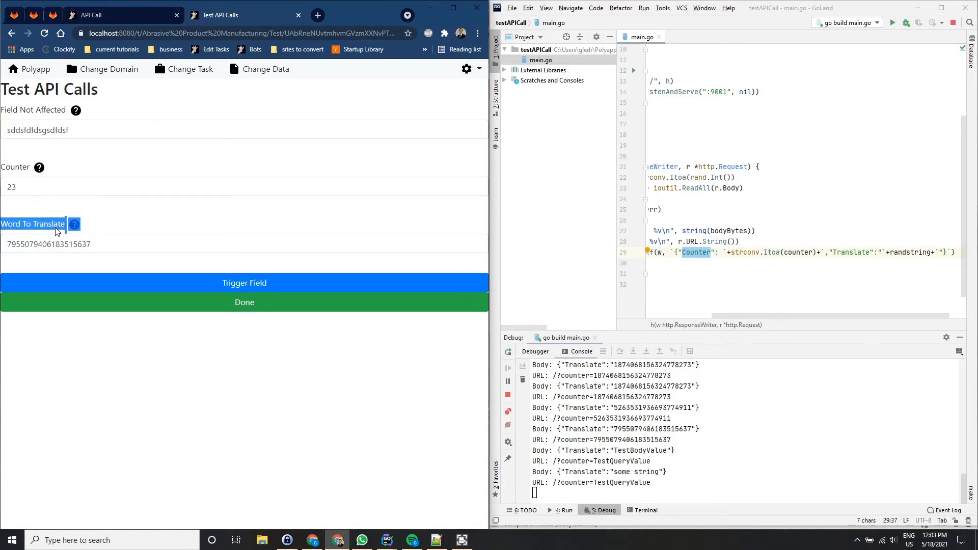
click(105, 226)
Expand the Word To Translate response mapping in the API Call task to view its Polyapp and external field names.
click(115, 14)
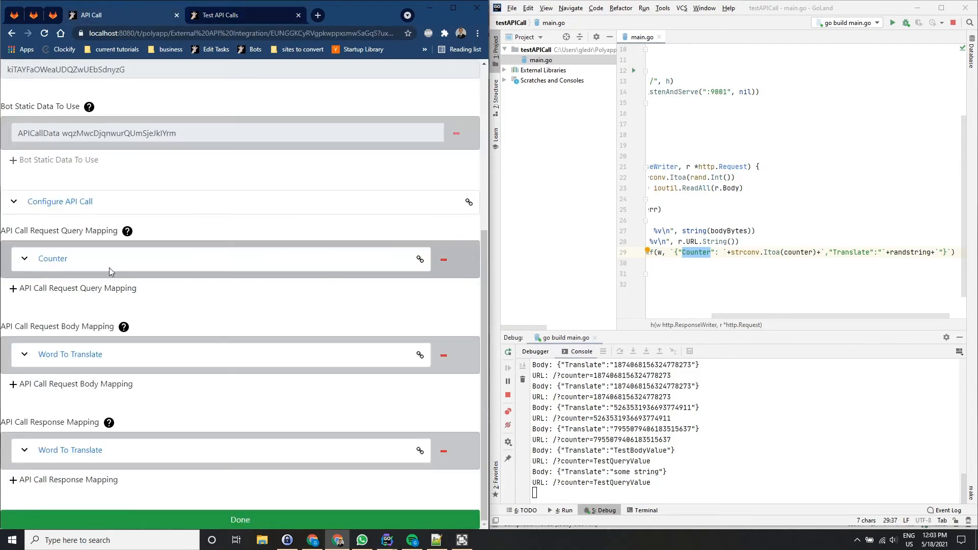
click(120, 448)
scroll(273, 382, down, 2)
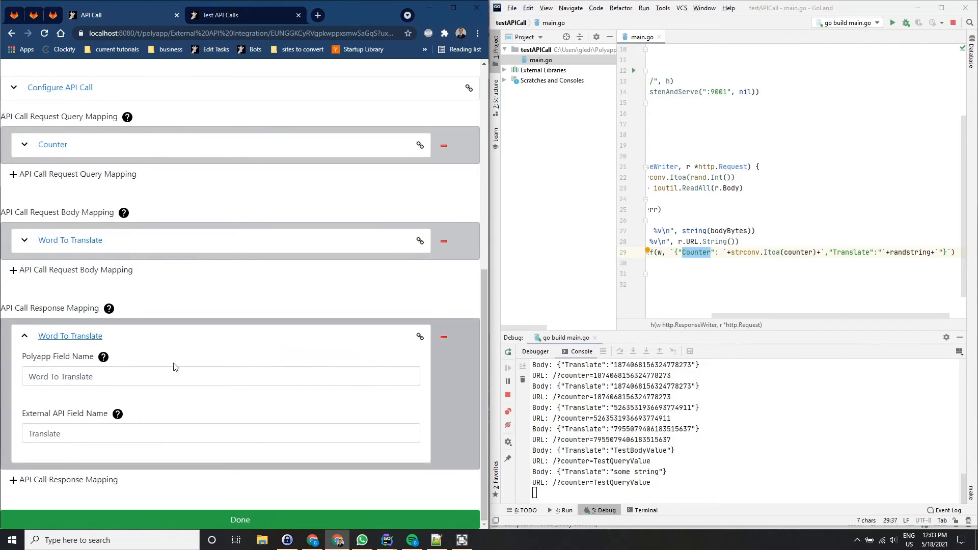
Highlight the External API Field Name value in the Word To Translate response mapping, collapse the mapping and review the API Call sections.
double_click(61, 433)
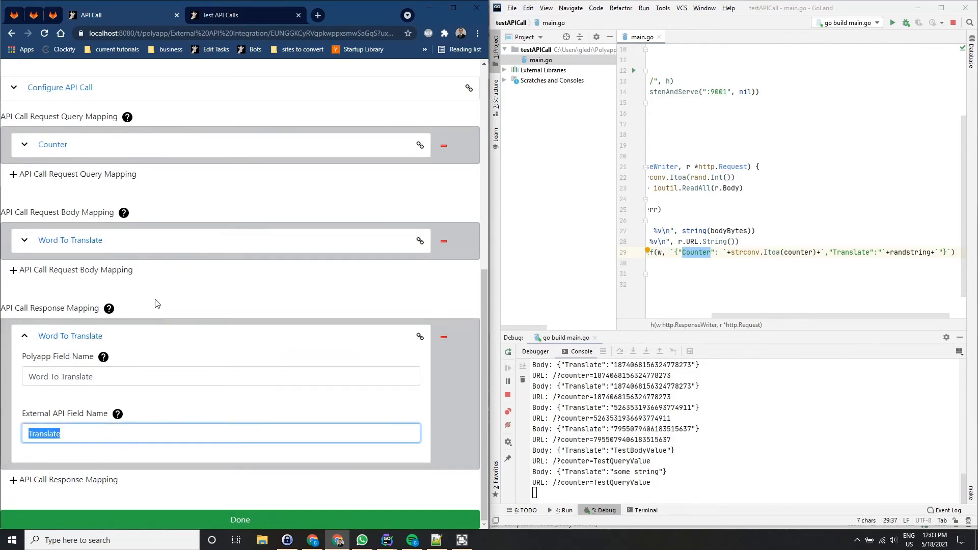
click(157, 305)
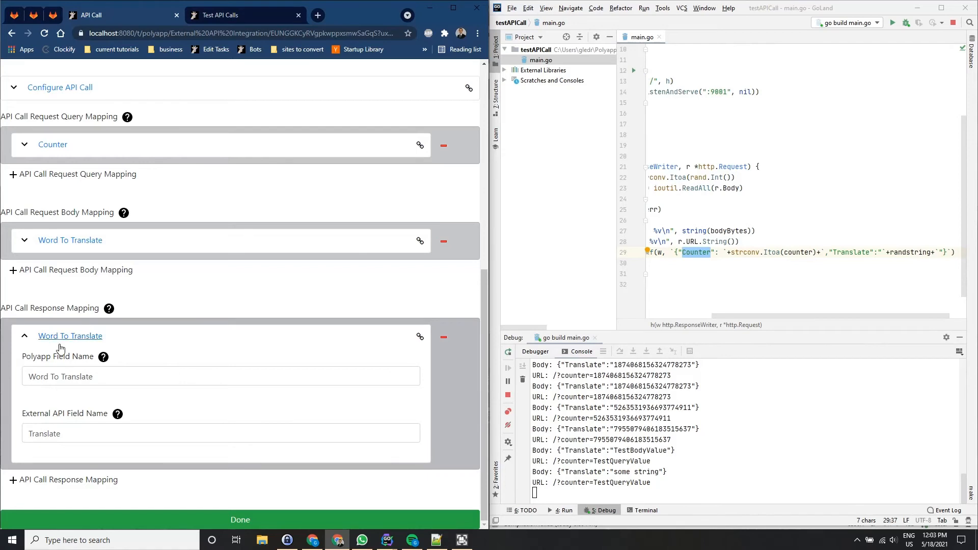
scroll(153, 369, up, 6)
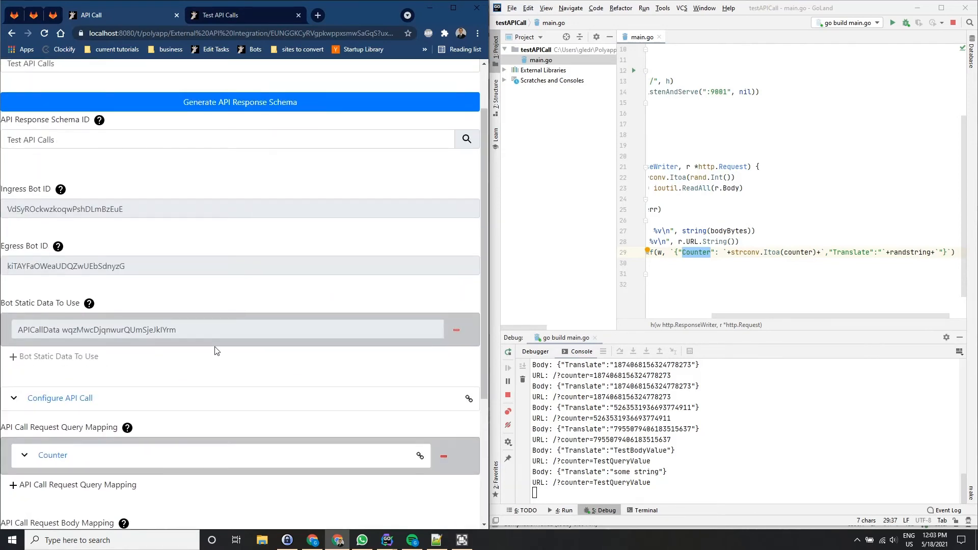
scroll(214, 356, down, 4)
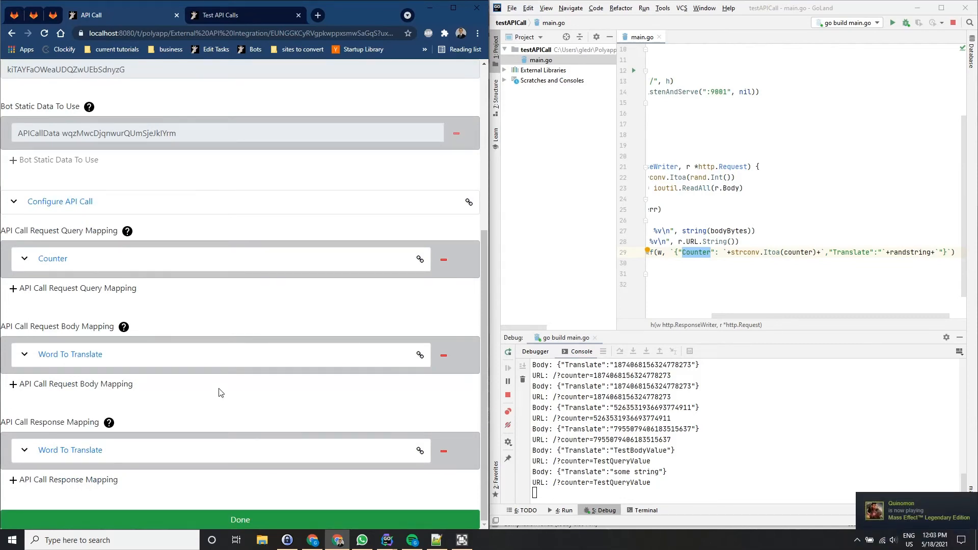
scroll(220, 392, up, 4)
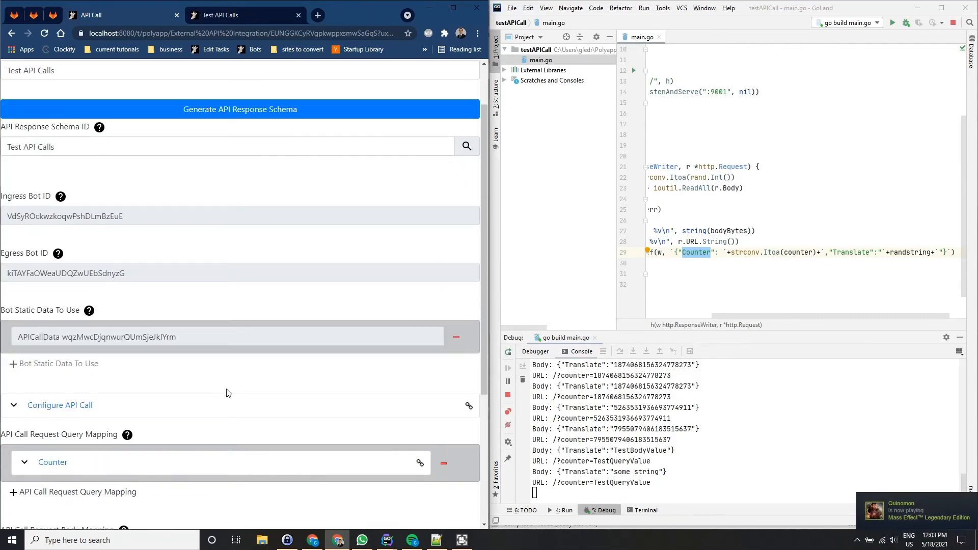
scroll(228, 400, up, 2)
Switch to Test API Calls and highlight the Counter field label.
click(272, 12)
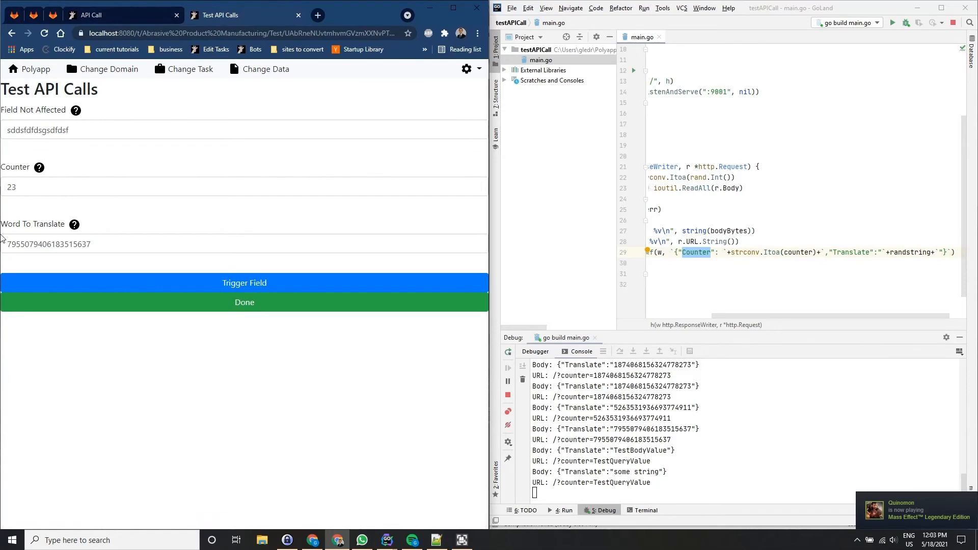
double_click(10, 169)
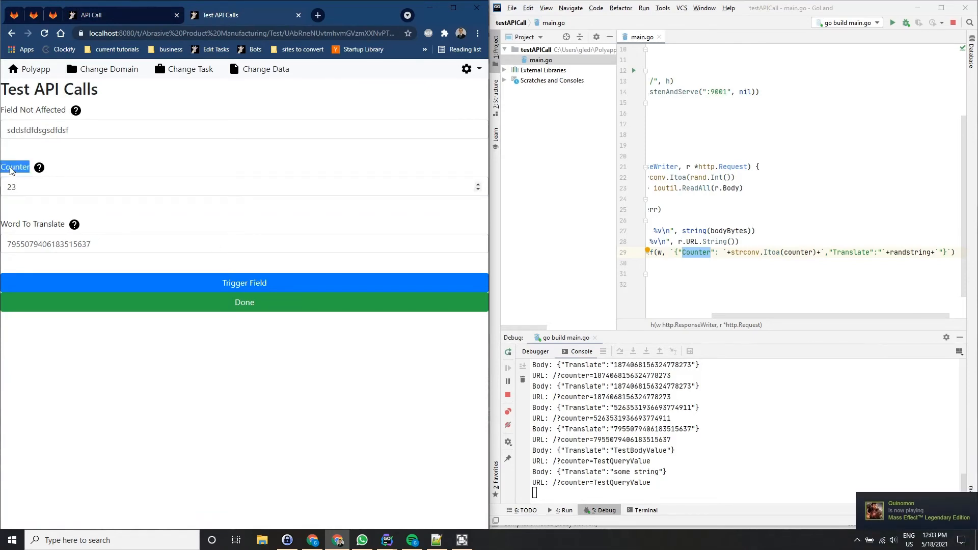
click(94, 163)
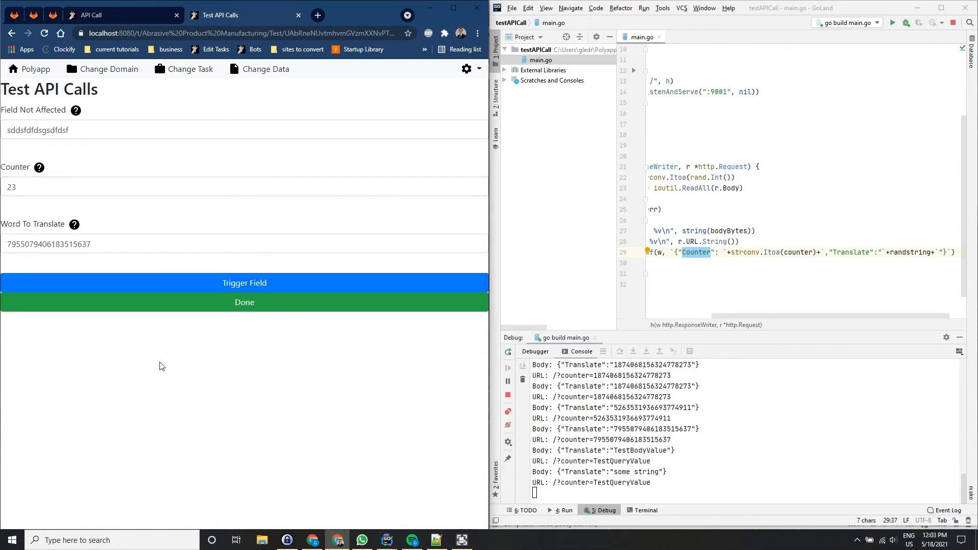
Compare the API Call mappings with Test API Calls, and expand the Counter query mapping to view its field names before collapsing it.
click(148, 11)
scroll(211, 428, down, 10)
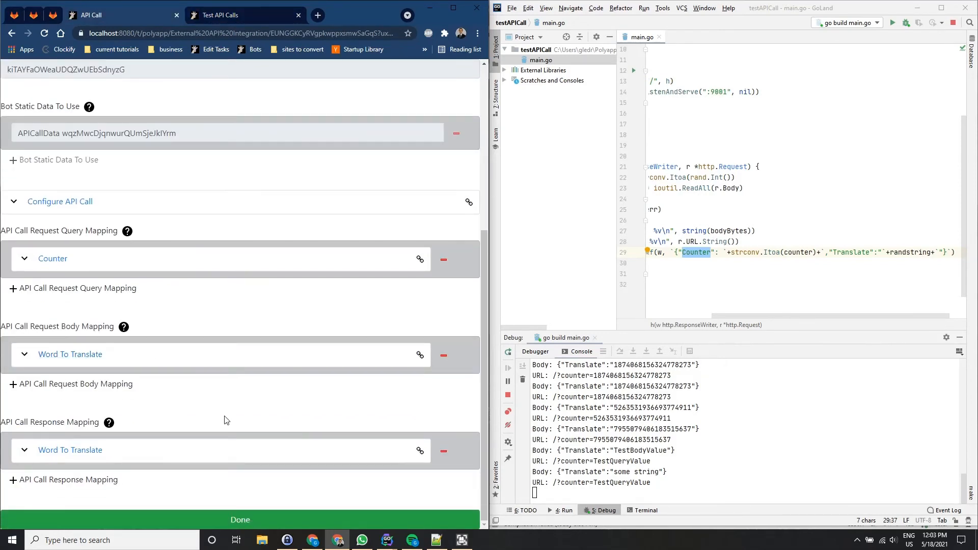
click(270, 11)
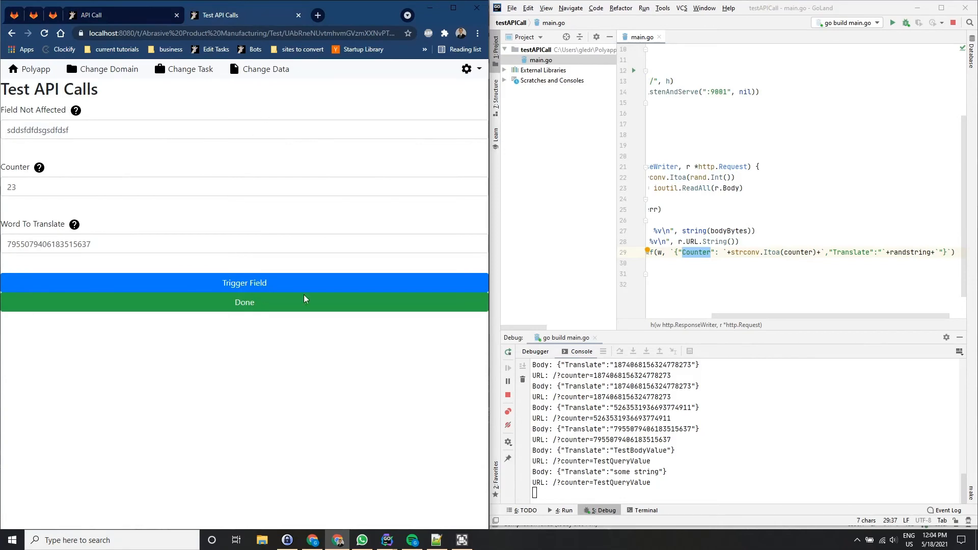
click(140, 11)
click(62, 261)
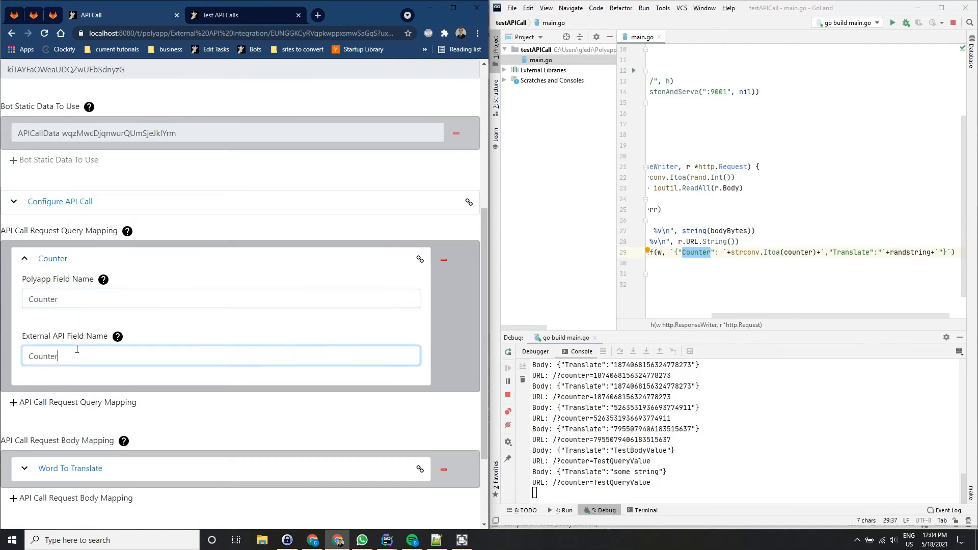
click(62, 260)
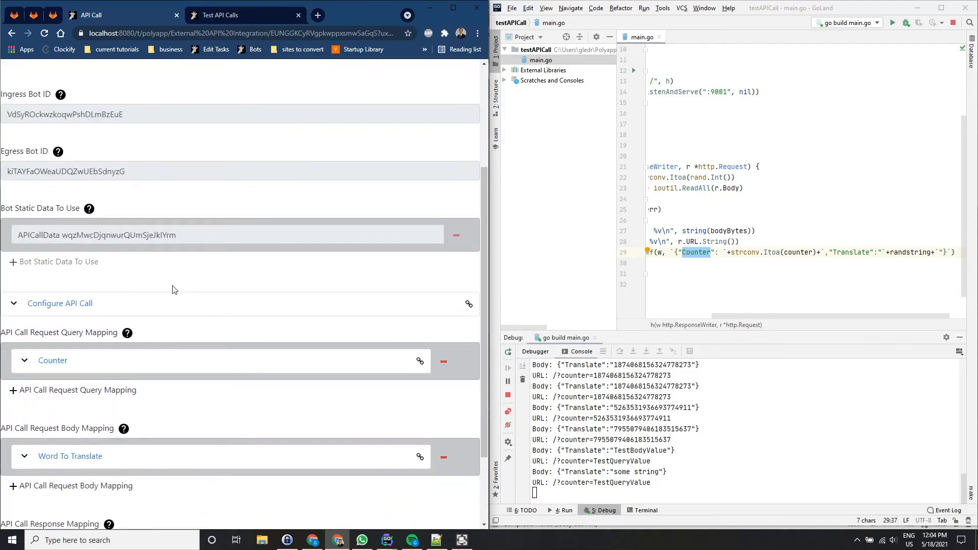
Expand Configure API Call and highlight Counter in the Request URL and the Translate string in the Body.
scroll(173, 286, up, 4)
click(59, 465)
scroll(153, 407, down, 6)
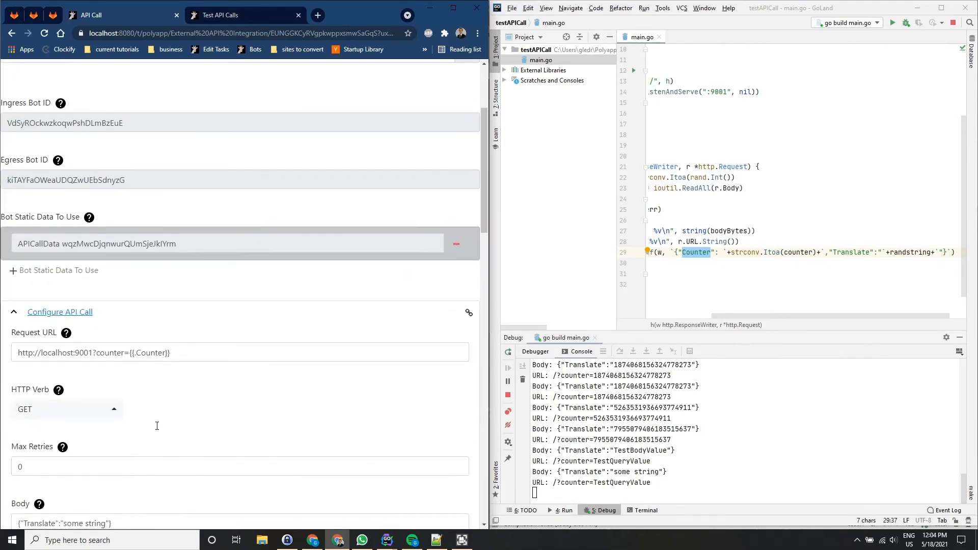
double_click(147, 200)
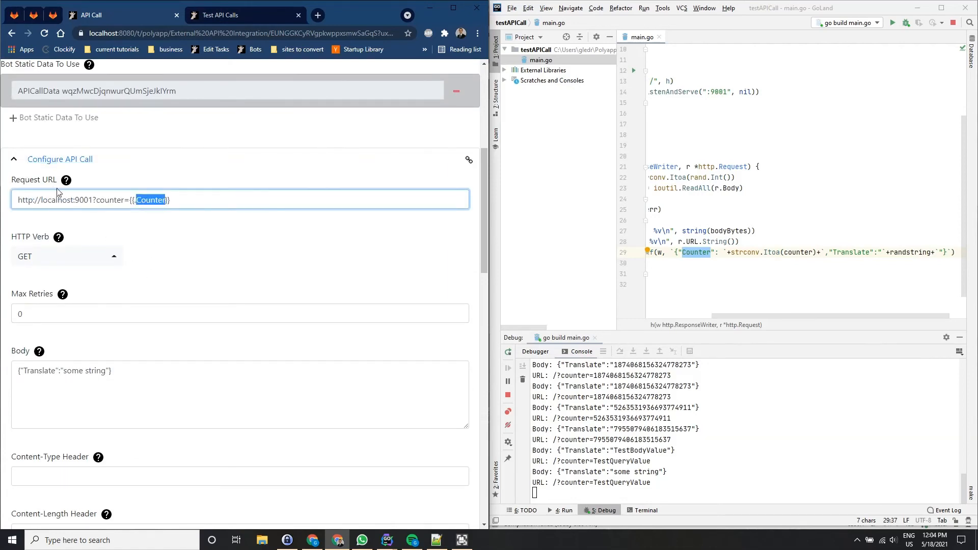
double_click(87, 370)
Look through the request header settings and highlight the Counter value in the Test Response.
scroll(136, 393, down, 13)
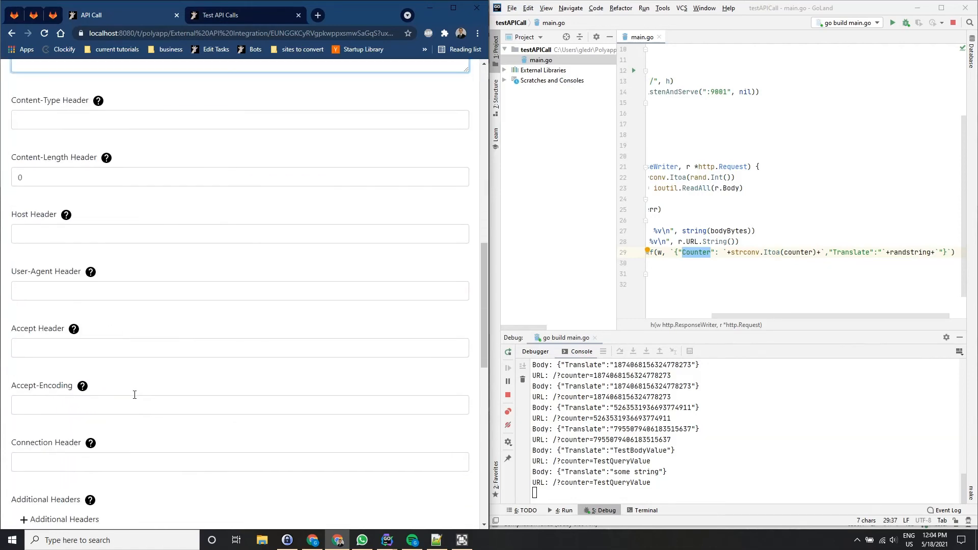
scroll(135, 395, up, 14)
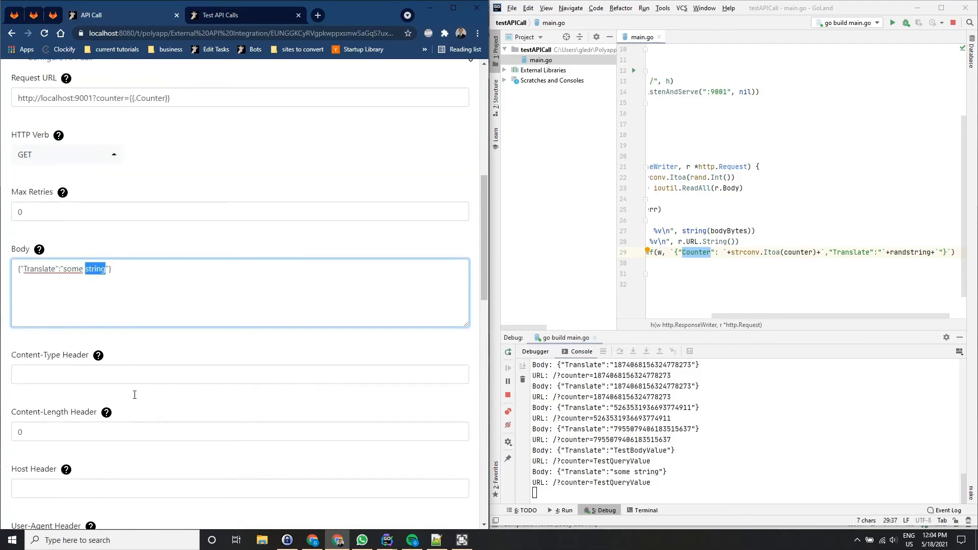
scroll(151, 396, down, 13)
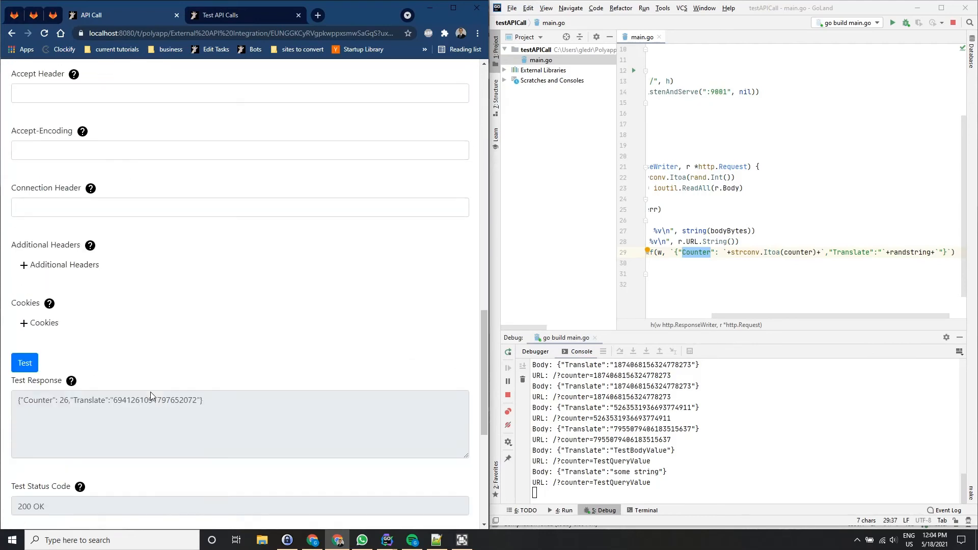
click(108, 299)
key(ctrl+a)
click(94, 297)
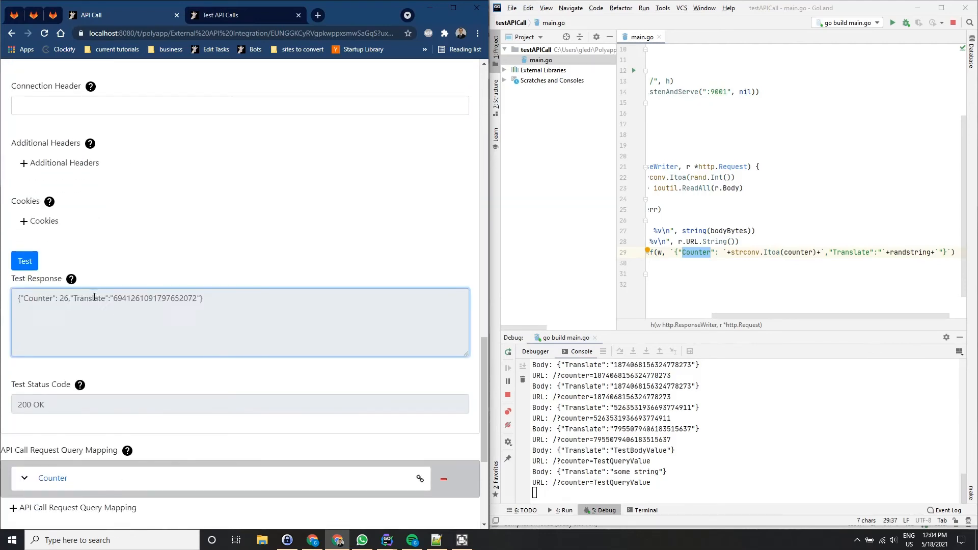
drag(60, 301, 68, 299)
Check the Test API Calls fields and return to the API Call task to highlight the API Call Response Mapping heading.
click(240, 6)
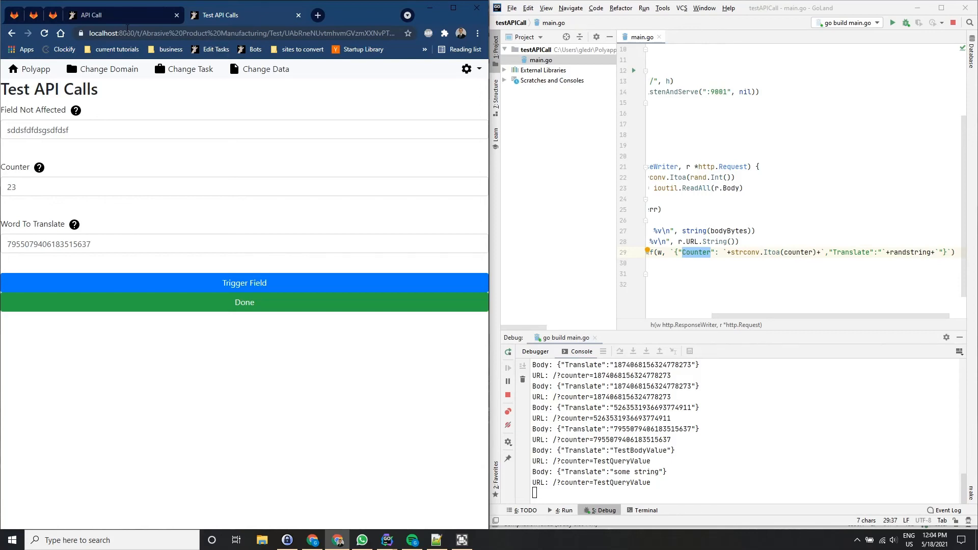
click(131, 17)
scroll(134, 265, down, 5)
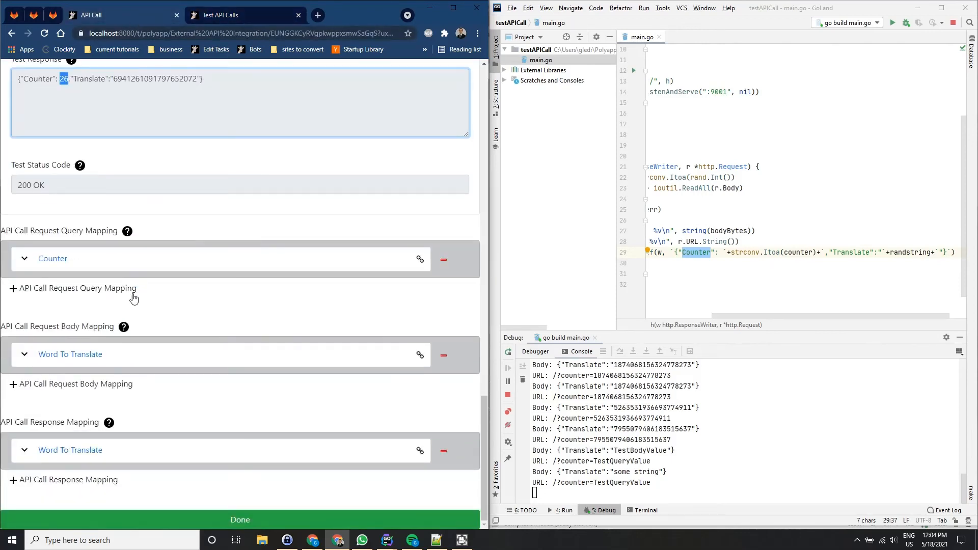
triple_click(65, 423)
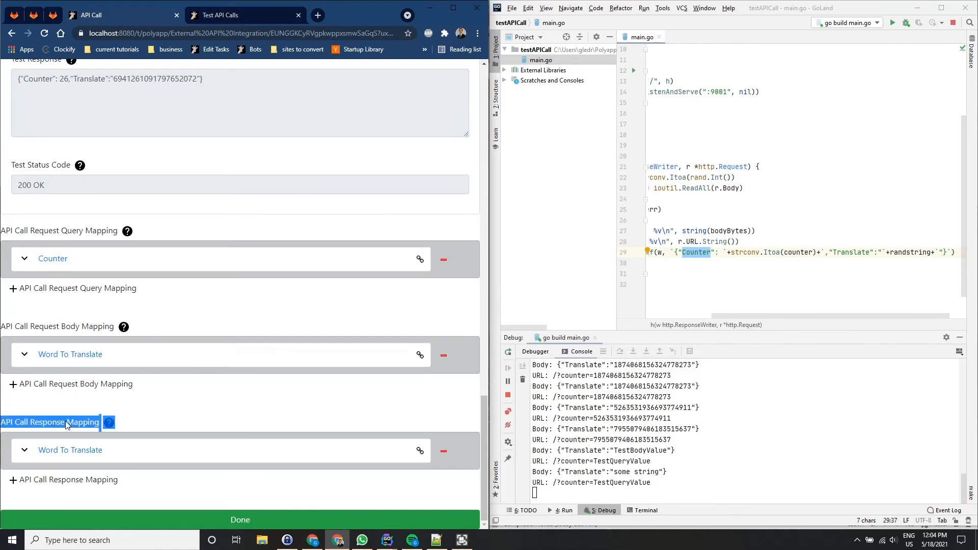
click(156, 419)
Collapse the Configure API Call settings and return to the start of the API Call task.
scroll(154, 418, up, 4)
scroll(154, 420, up, 2)
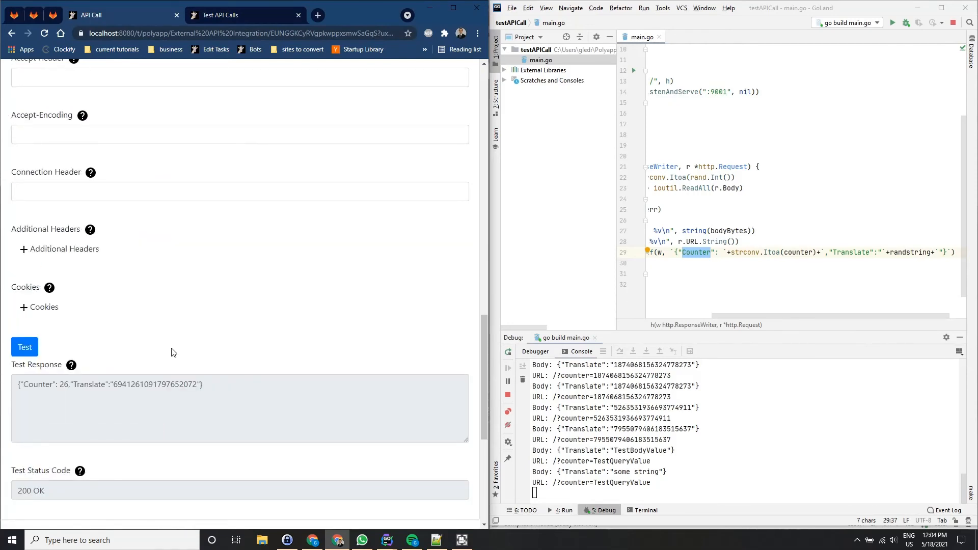
scroll(172, 351, up, 8)
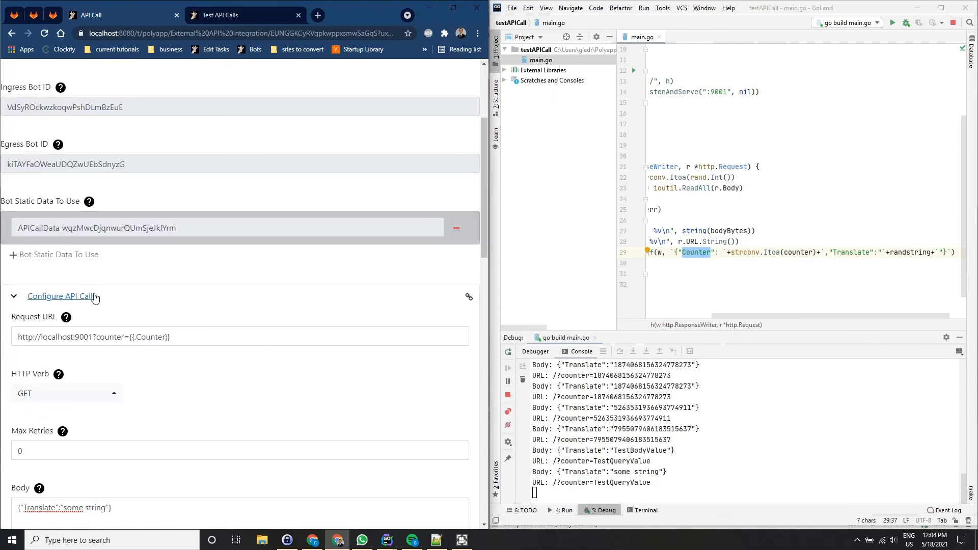
click(92, 296)
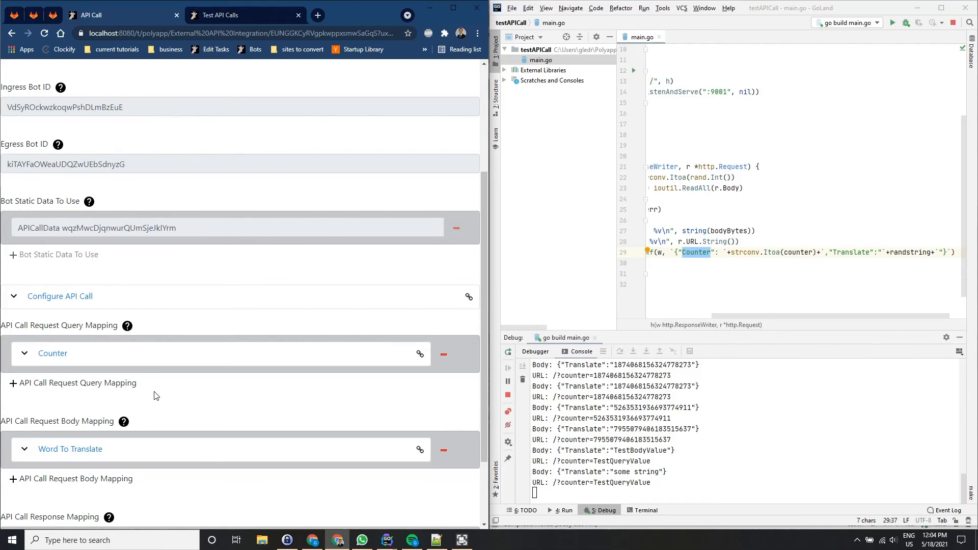
scroll(149, 300, up, 4)
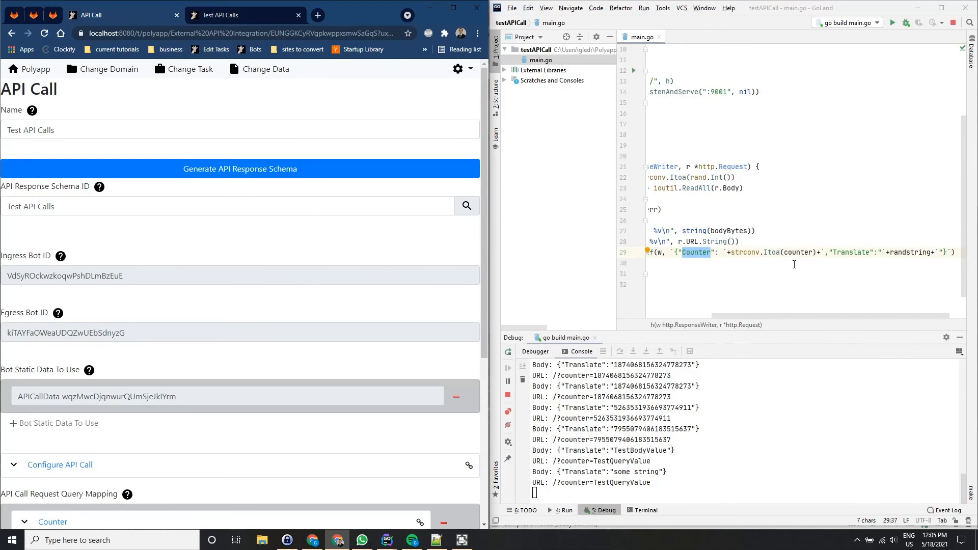
Point out the Ingress Bot ID and Egress Bot ID fields in the API Call task and briefly revisit Test API Calls.
click(791, 264)
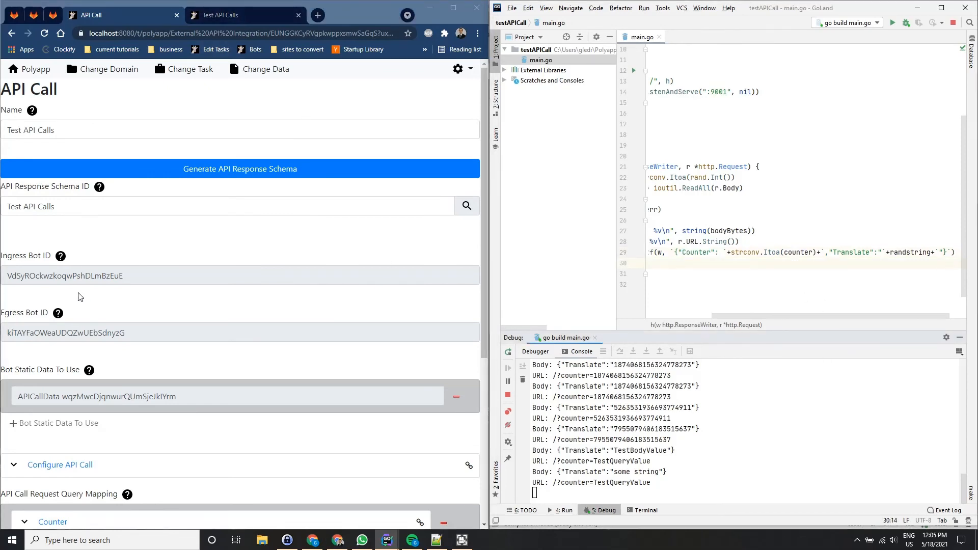
double_click(77, 278)
double_click(85, 328)
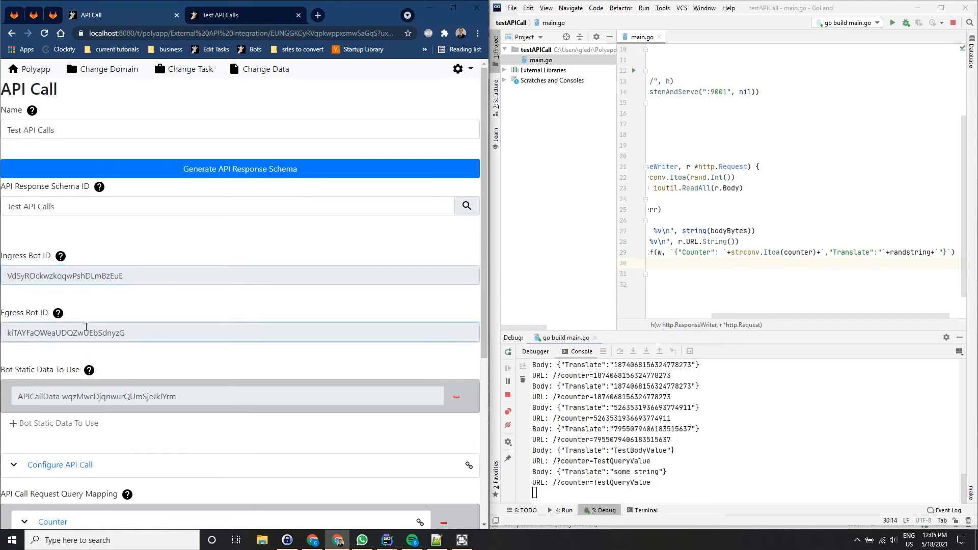
click(115, 308)
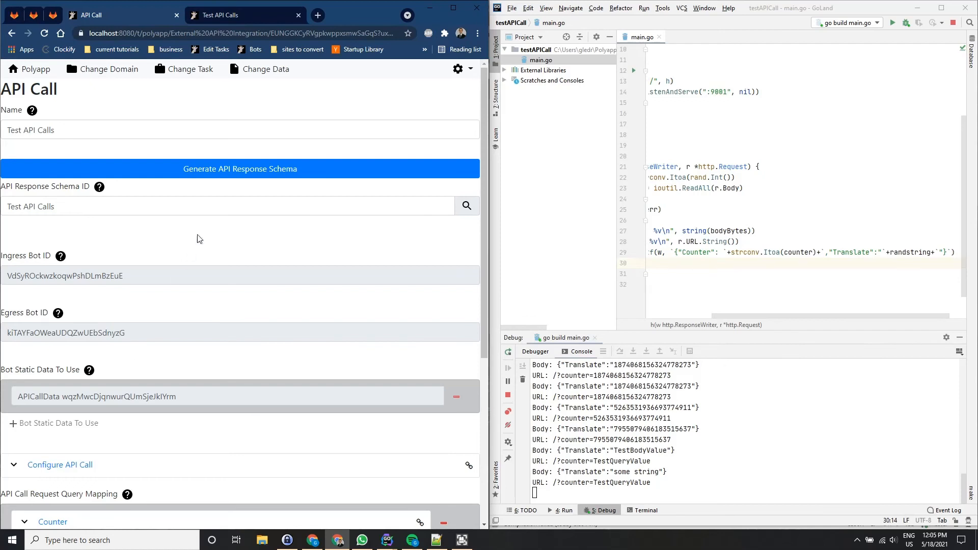
click(241, 16)
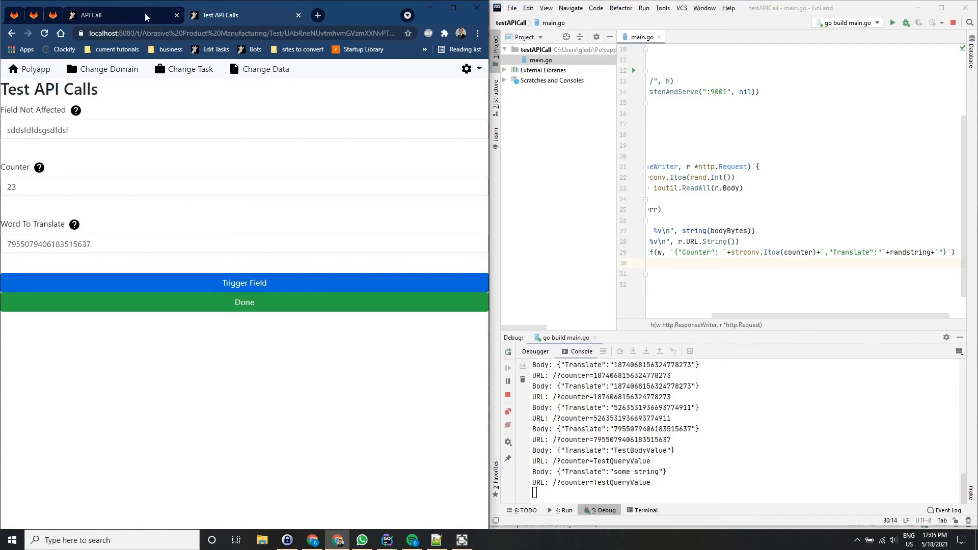
click(127, 8)
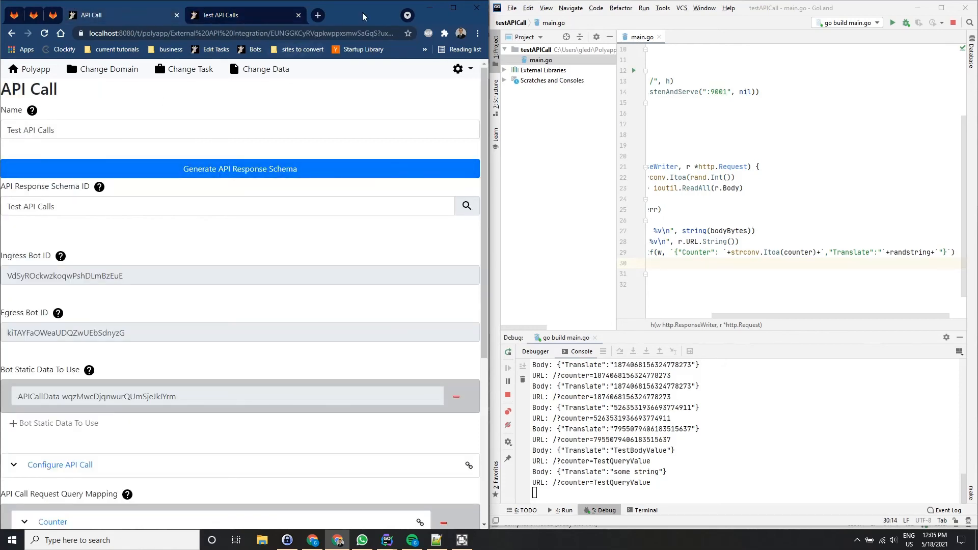
Open the Polyapp documentation at polyapp-open-source.gitlab.io/polyapp-docs/ in a new browser tab and expand its navigation menu.
click(321, 18)
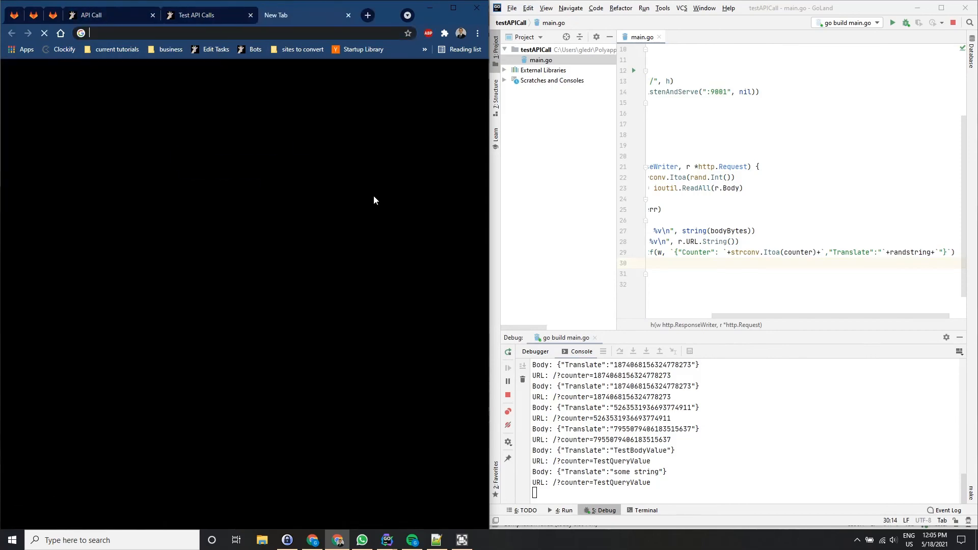
text(polyapp)
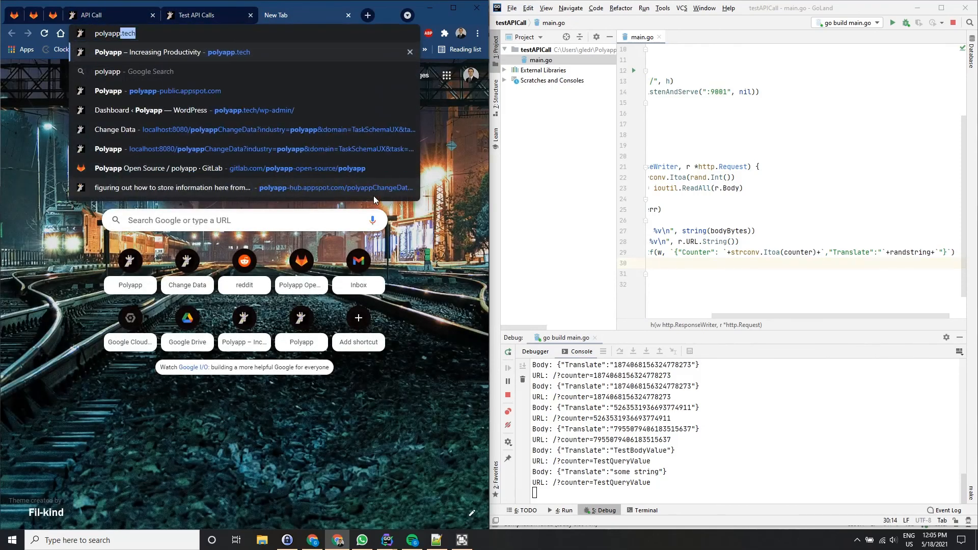
text(-open)
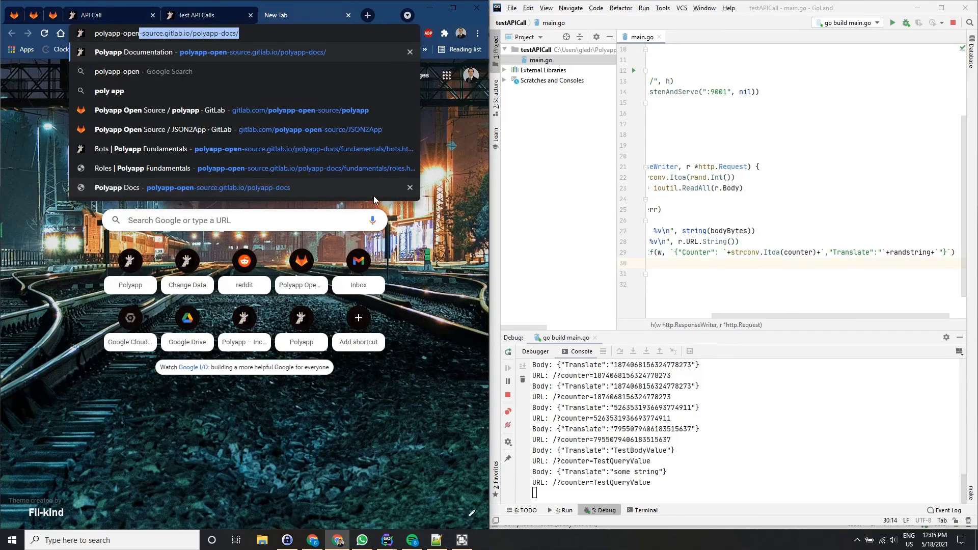
key(Return)
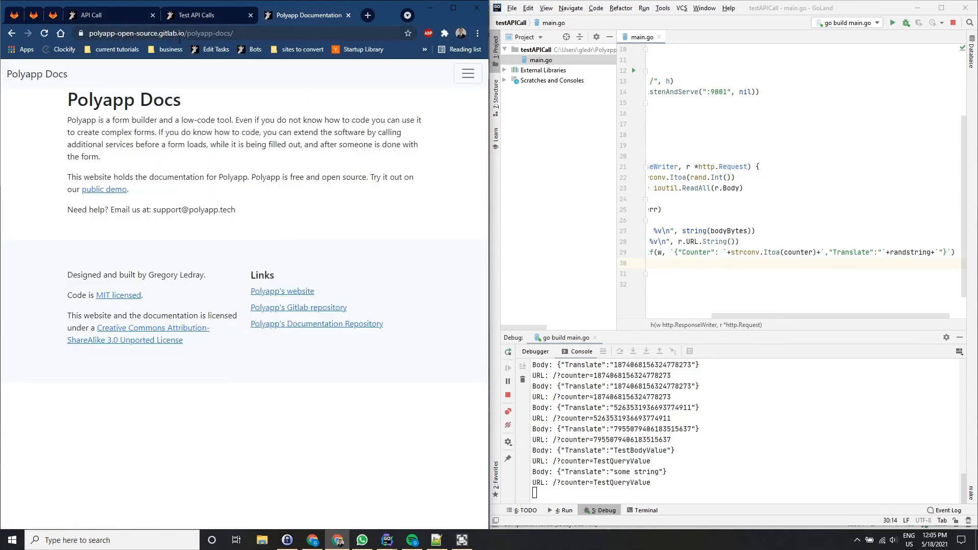
click(472, 81)
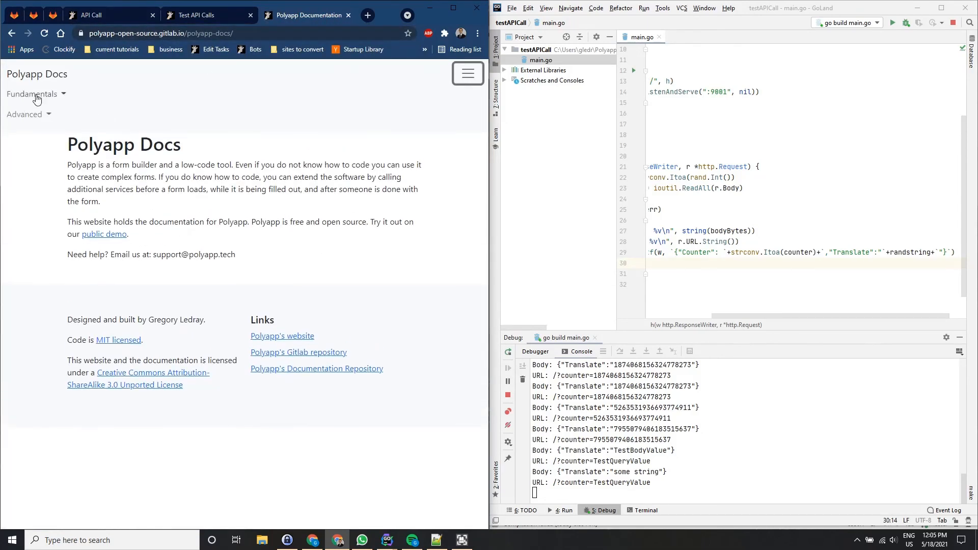
Open the API Integration page of the Advanced documentation and skim it, ending at the API Integration Example code.
click(36, 114)
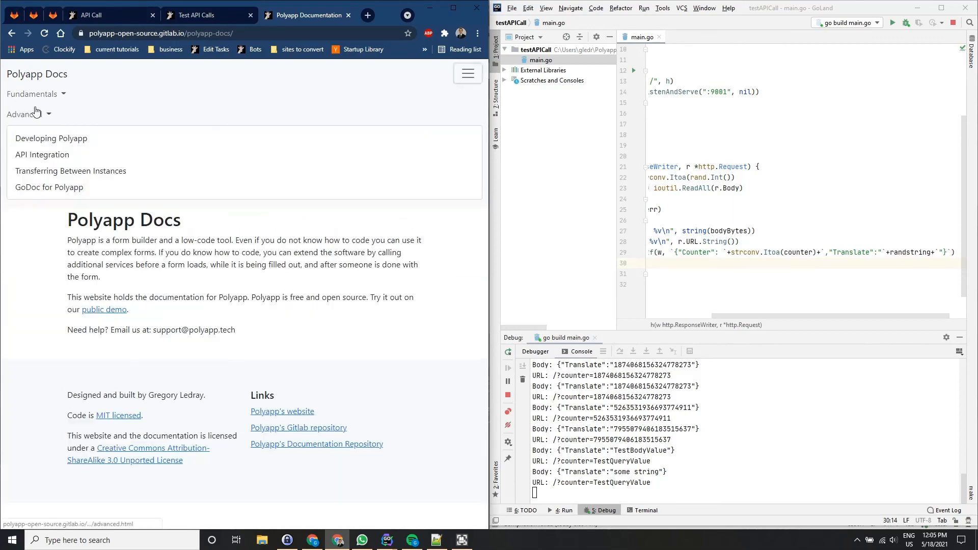
click(44, 155)
scroll(227, 291, down, 15)
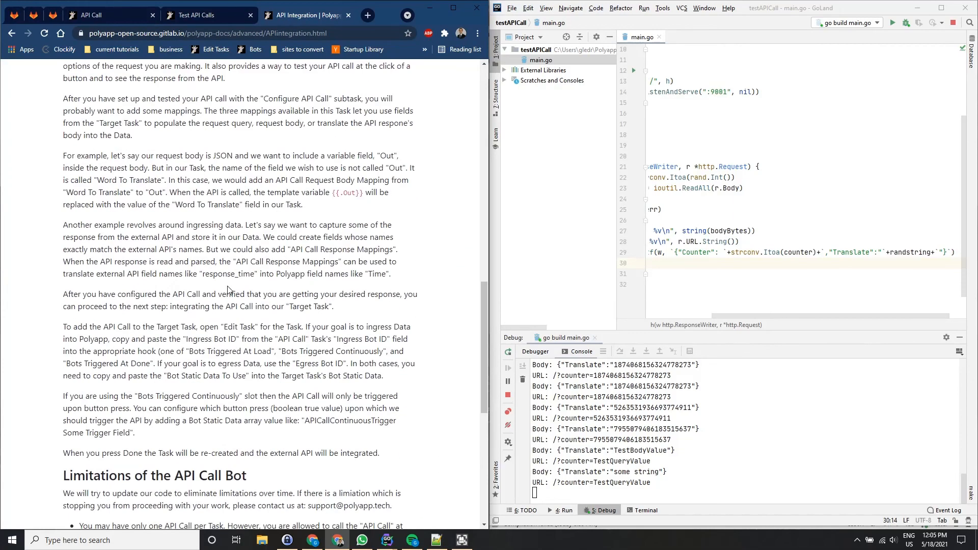
scroll(228, 290, down, 4)
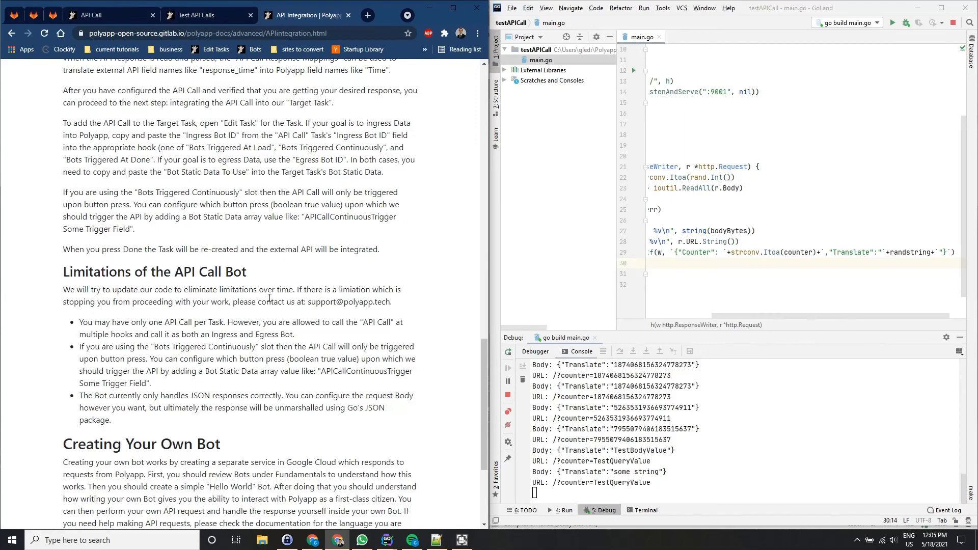
scroll(270, 298, down, 4)
scroll(262, 311, up, 20)
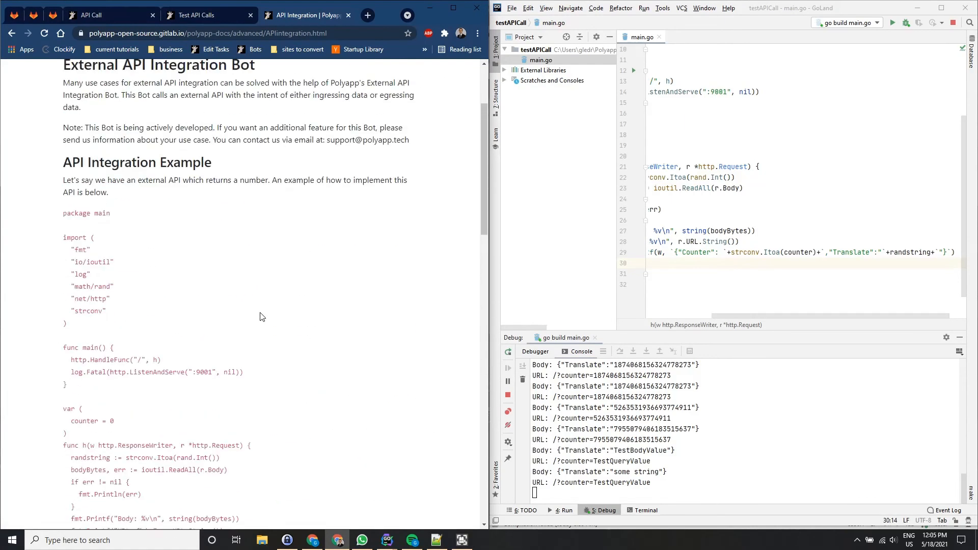
scroll(261, 316, up, 2)
scroll(261, 316, down, 3)
Switch to GoLand and bring the start of the code lines in main.go into view for comparison with the documented example.
click(832, 133)
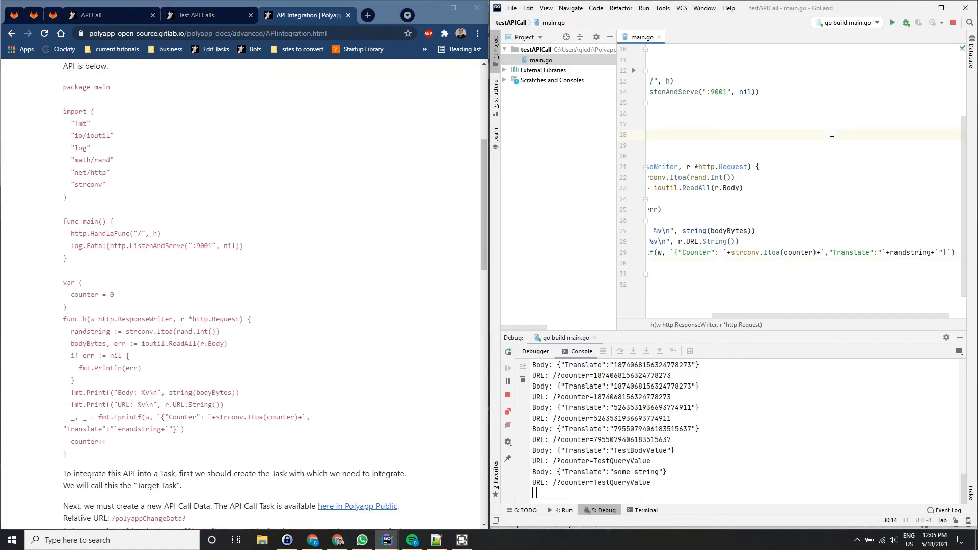
drag(799, 199, 590, 118)
click(798, 135)
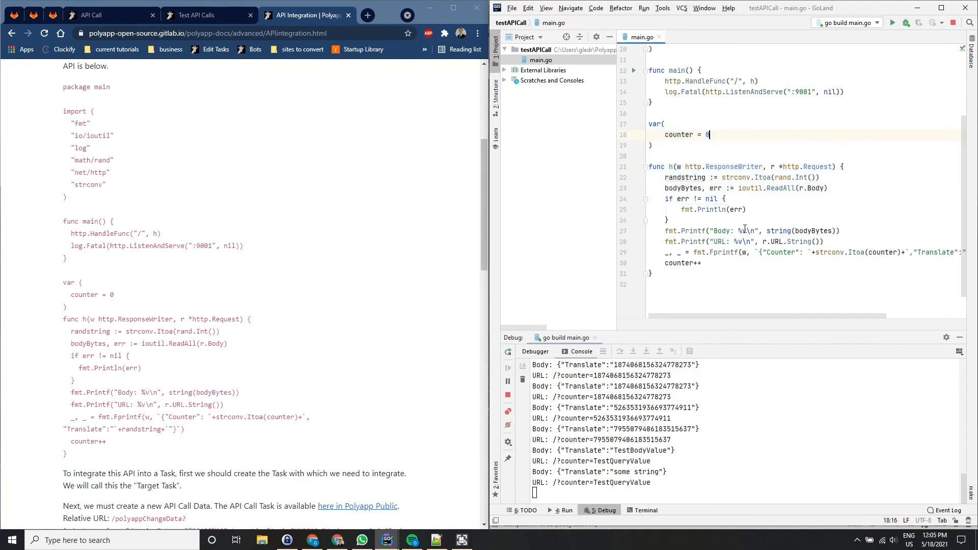
Return to the API Integration documentation and review the instructions on mappings and adding the API Call to the Target Task.
click(335, 381)
scroll(334, 381, down, 10)
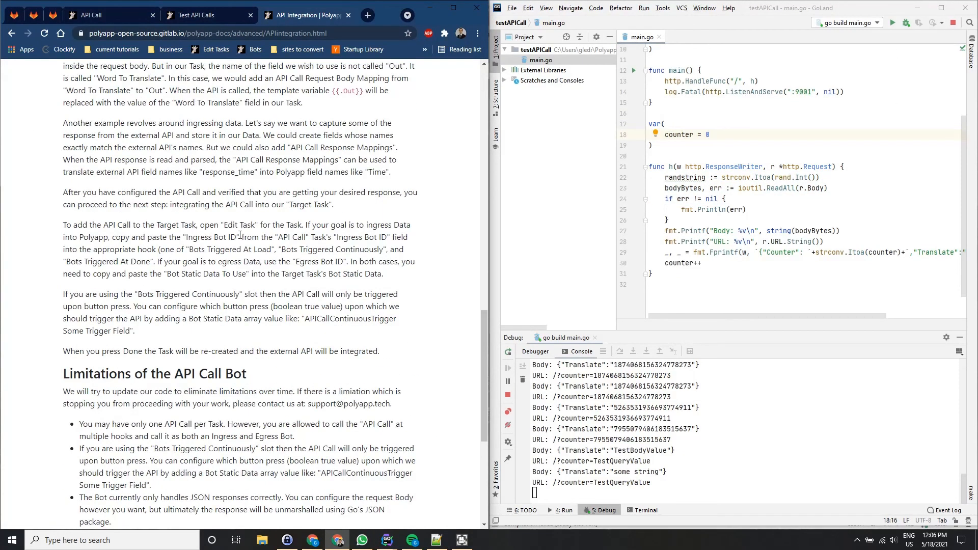
scroll(240, 235, up, 4)
Revisit Test API Calls and the API Call task, expanding the Configure API Call settings for review and collapsing them again.
click(196, 14)
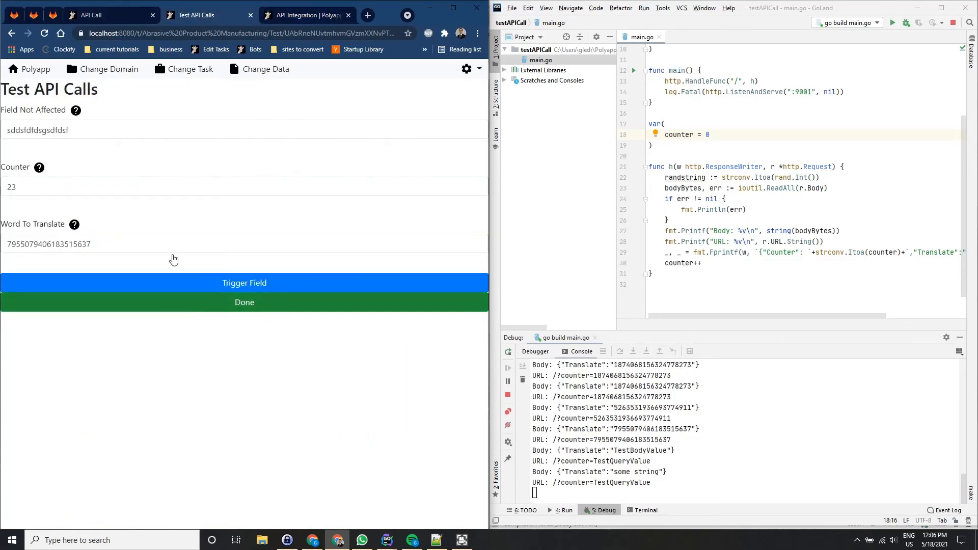
click(116, 15)
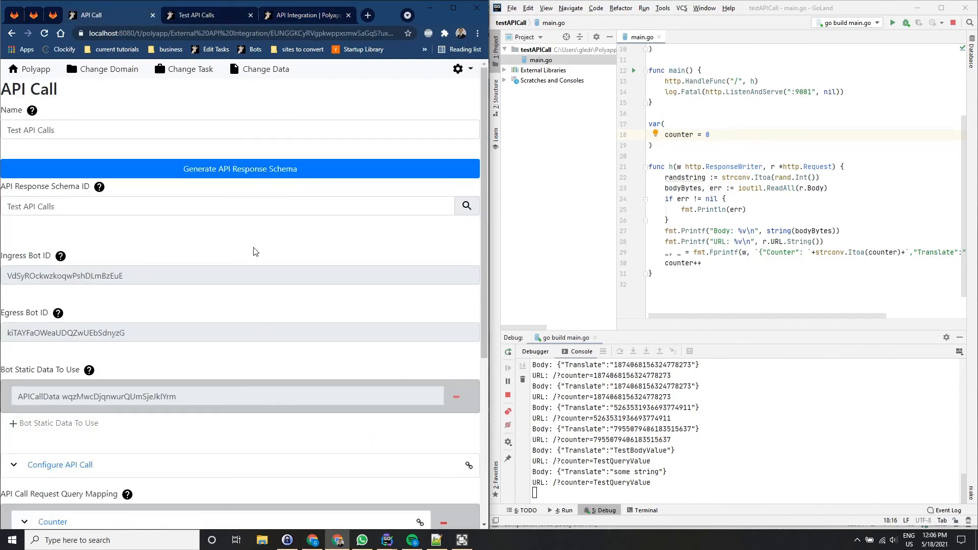
scroll(255, 250, down, 5)
click(89, 202)
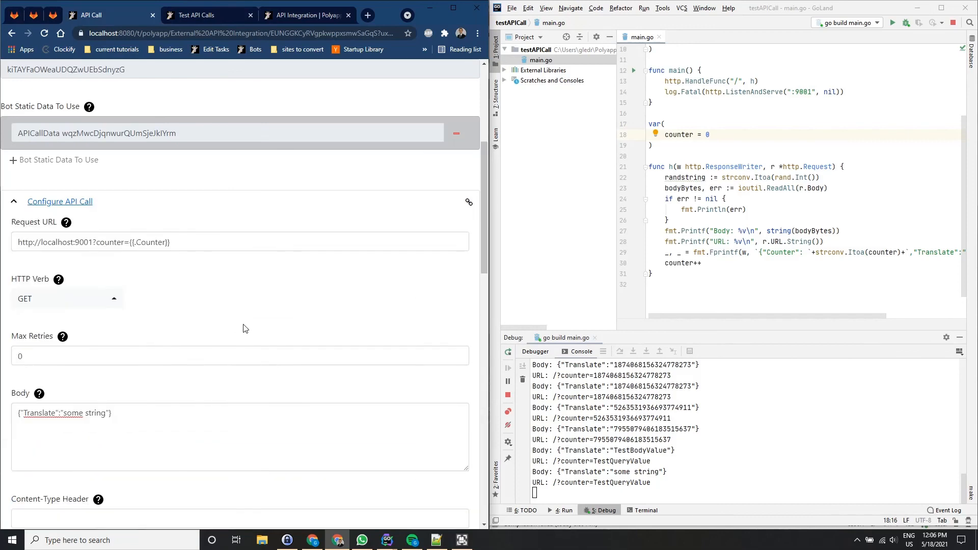
scroll(243, 328, down, 6)
scroll(142, 456, up, 7)
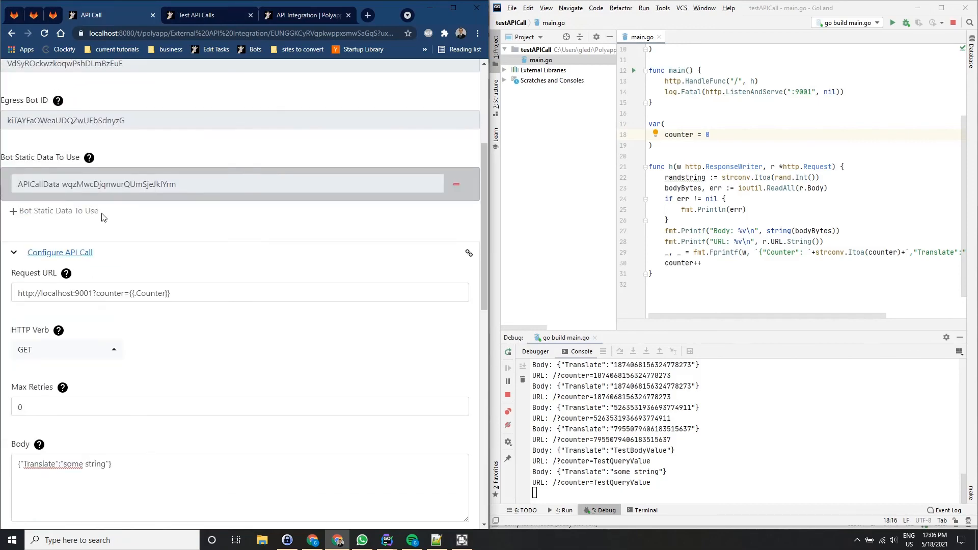
click(85, 252)
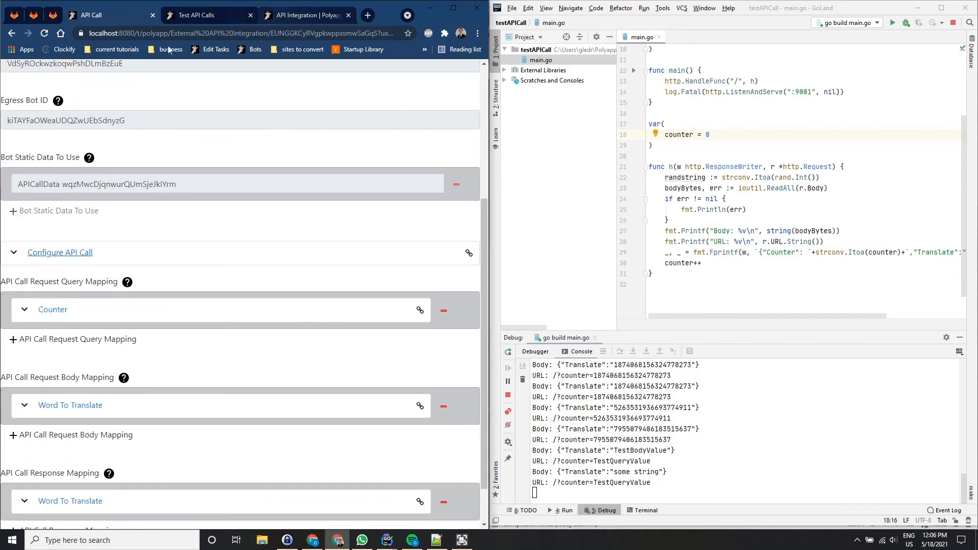
scroll(269, 350, up, 4)
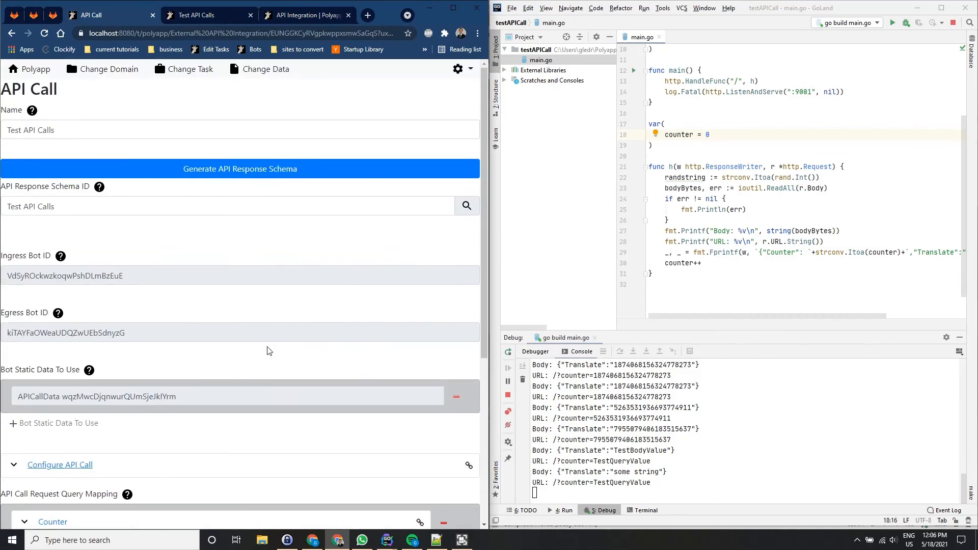
Open the Test API Calls task for editing from its Change Data page and locate its bot triggers and Bot Static Data.
click(230, 15)
click(250, 72)
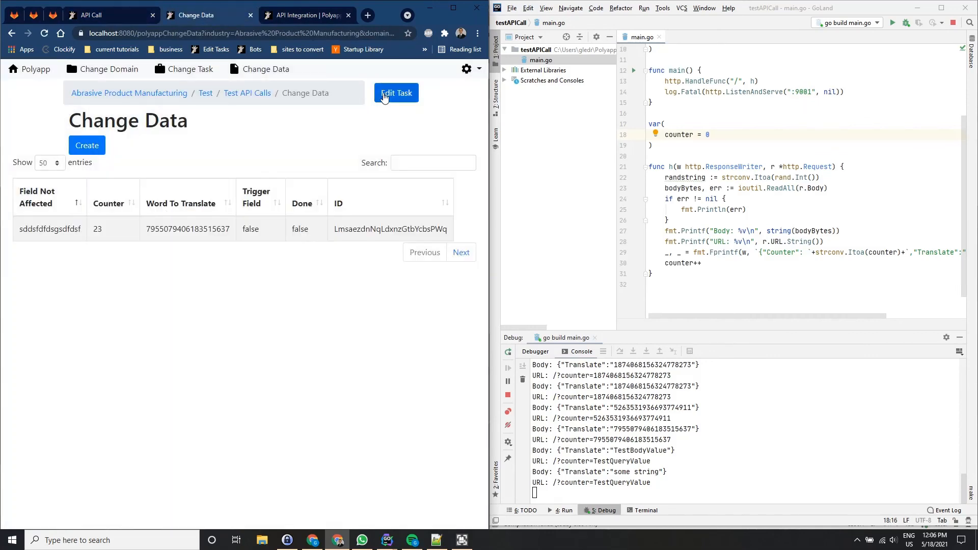
click(396, 93)
scroll(254, 314, down, 15)
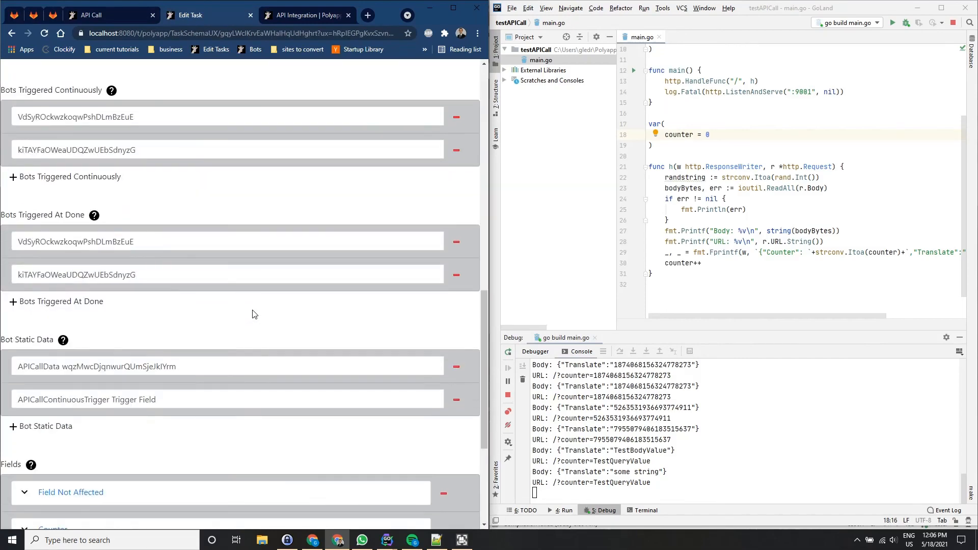
Highlight the APICallData entry in Bot Static Data and the first bot ID under Bots Triggered At Done, and check the other triggers.
triple_click(39, 368)
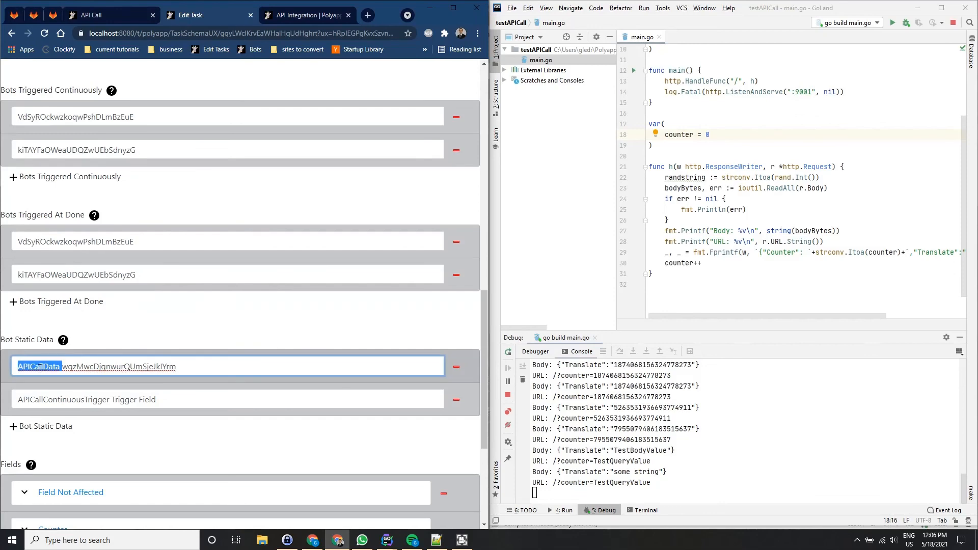
double_click(73, 245)
scroll(74, 247, up, 3)
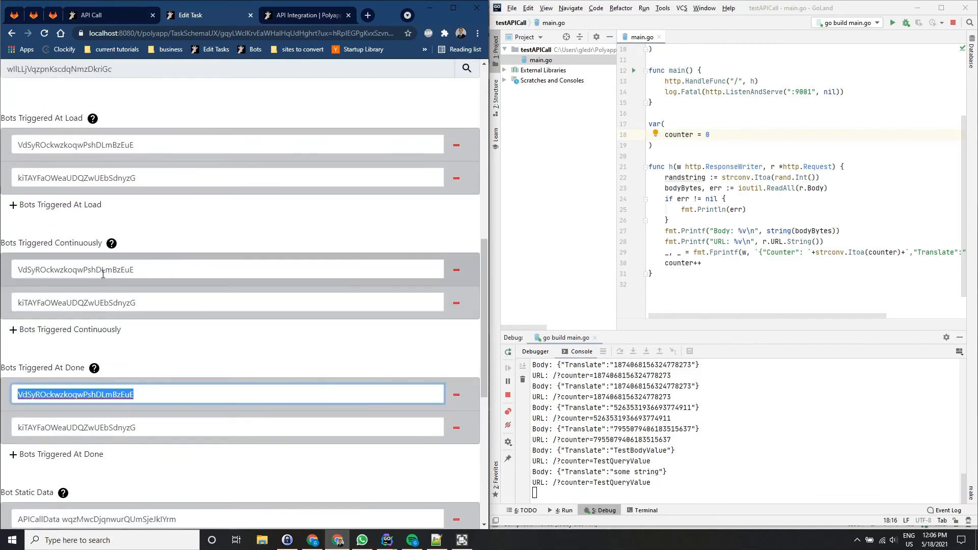
Return to the API Integration documentation and show the Limitations of the API Call Bot and Creating Your Own Bot sections.
click(279, 17)
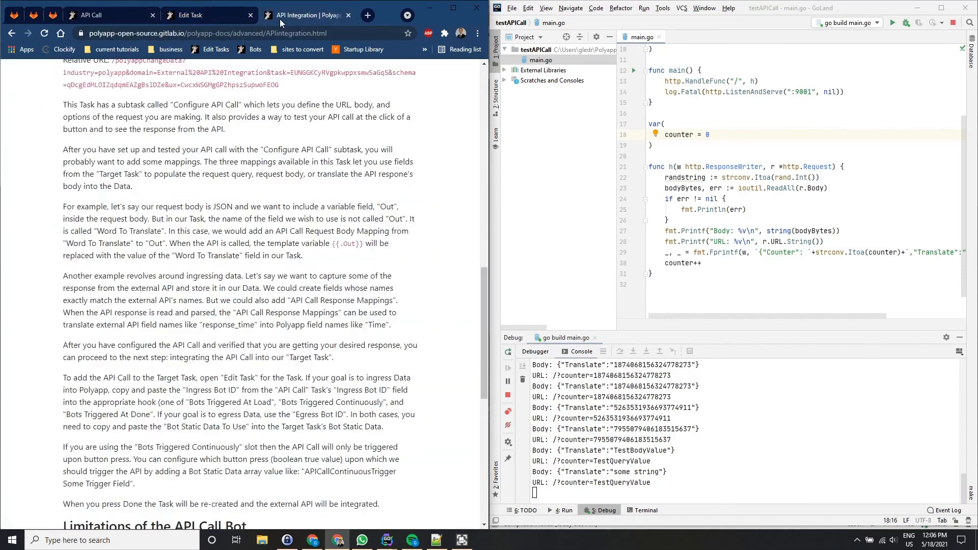
scroll(298, 275, down, 8)
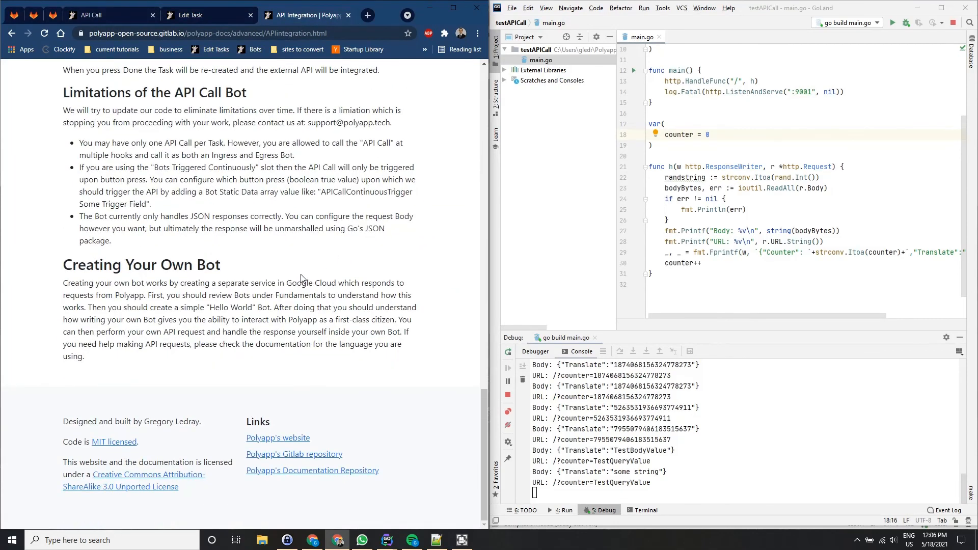